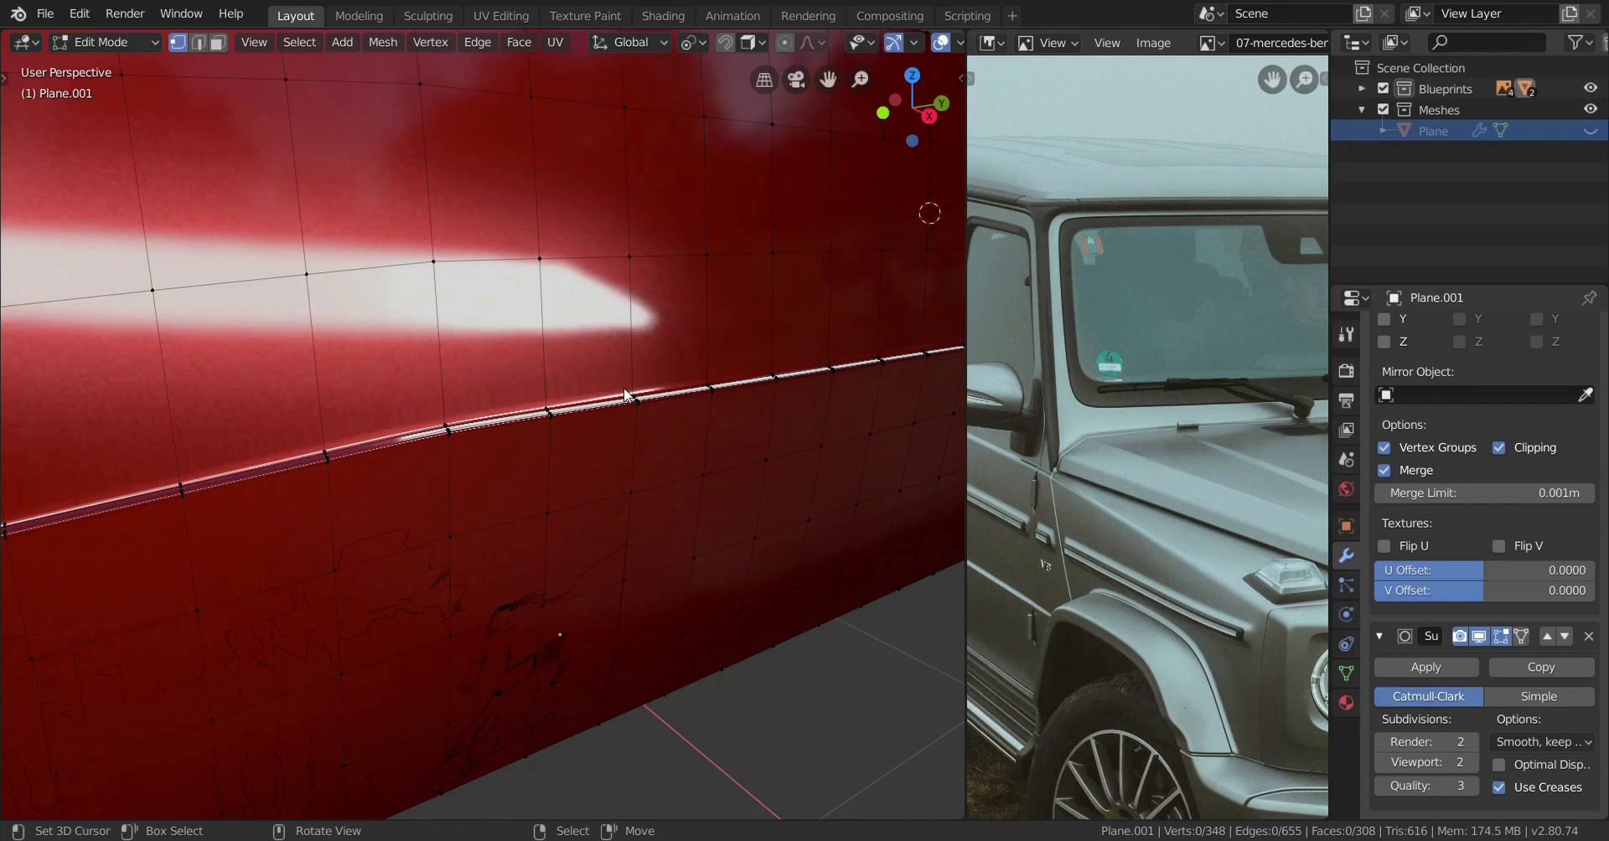
# Display the body mesh in wireframe over the blueprint from the right-side orthographic view.
pyautogui.moveTo(649, 520); pyautogui.dragTo(486, 527, button='middle')
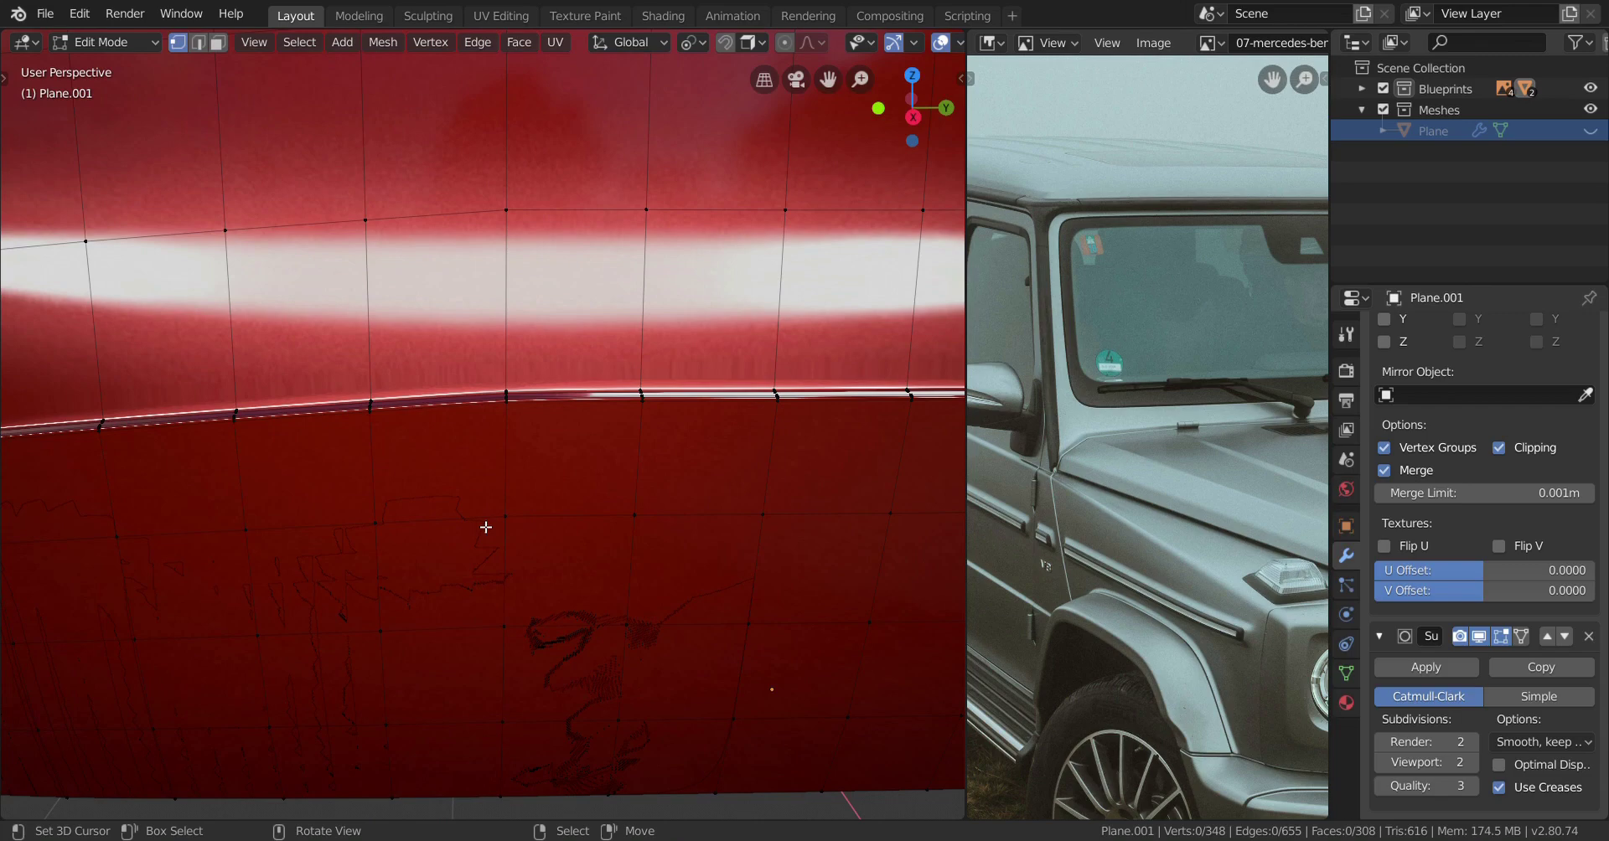
pyautogui.press('KP_3')
pyautogui.scroll(1, 483, 520)
pyautogui.press('z')
pyautogui.click(411, 507)
pyautogui.scroll(-1, 506, 431)
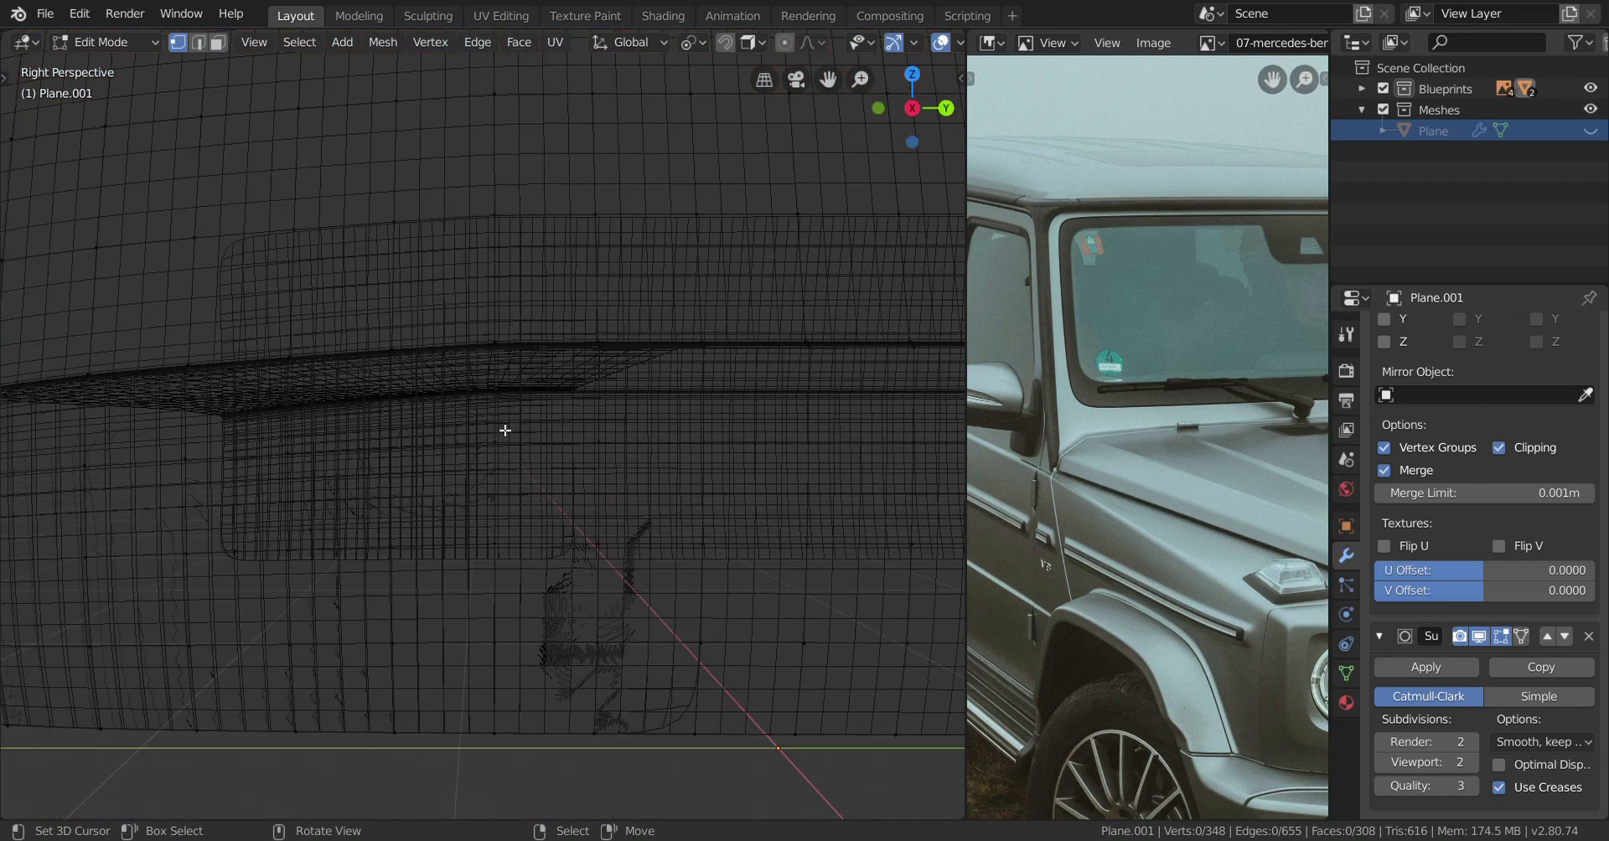
pyautogui.press('KP_5')
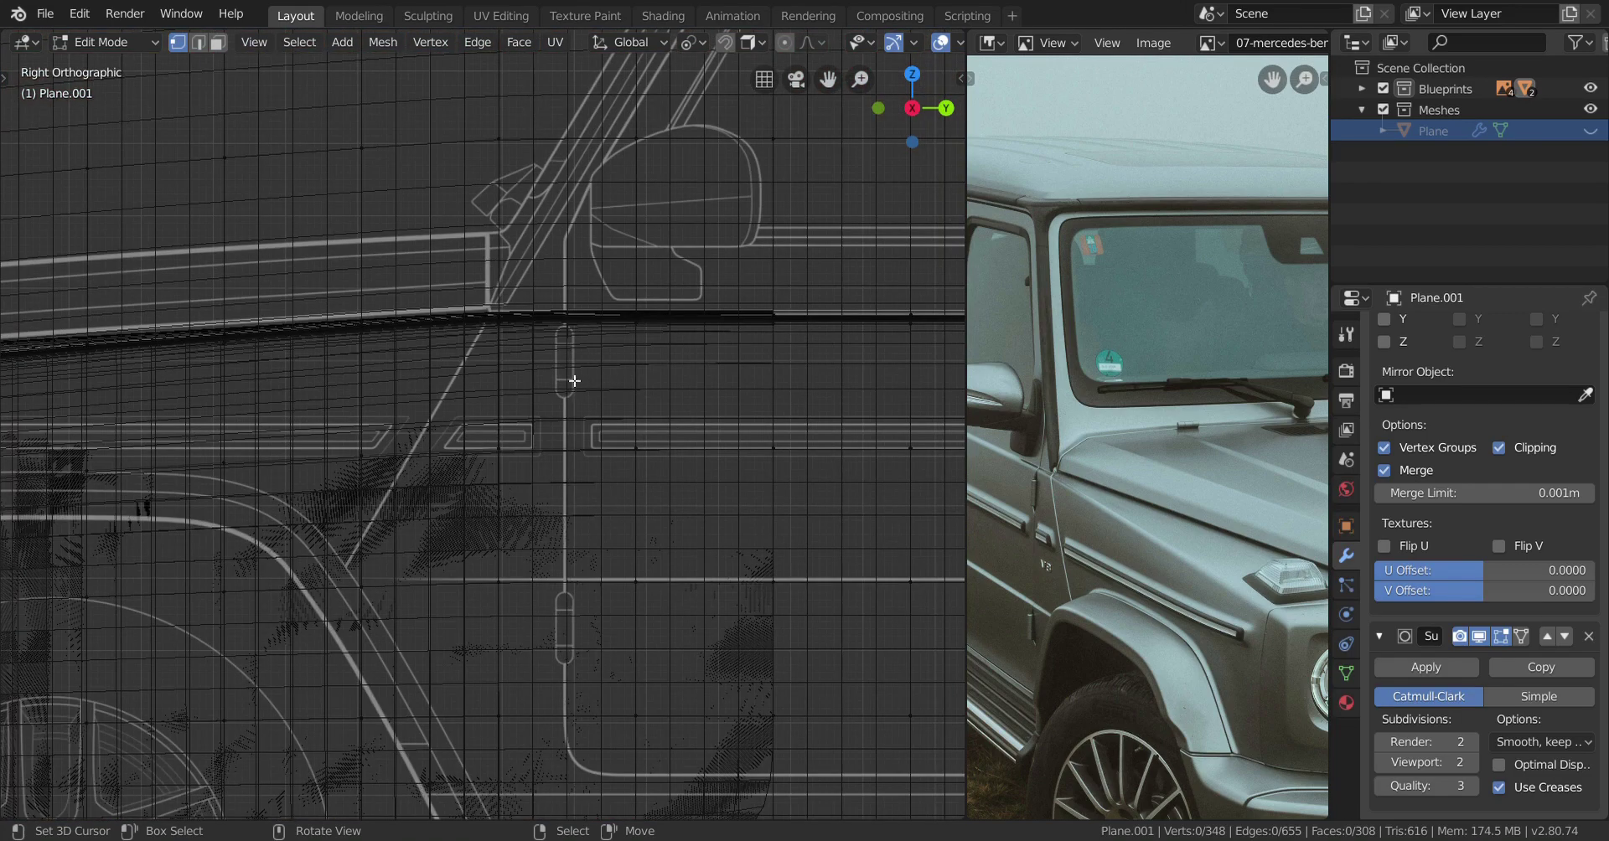
# Edge-slide the vertical edge loop behind the hood until it lines up with the hood's rear edge on the blueprint.
pyautogui.scroll(2, 574, 381)
pyautogui.scroll(4, 528, 322)
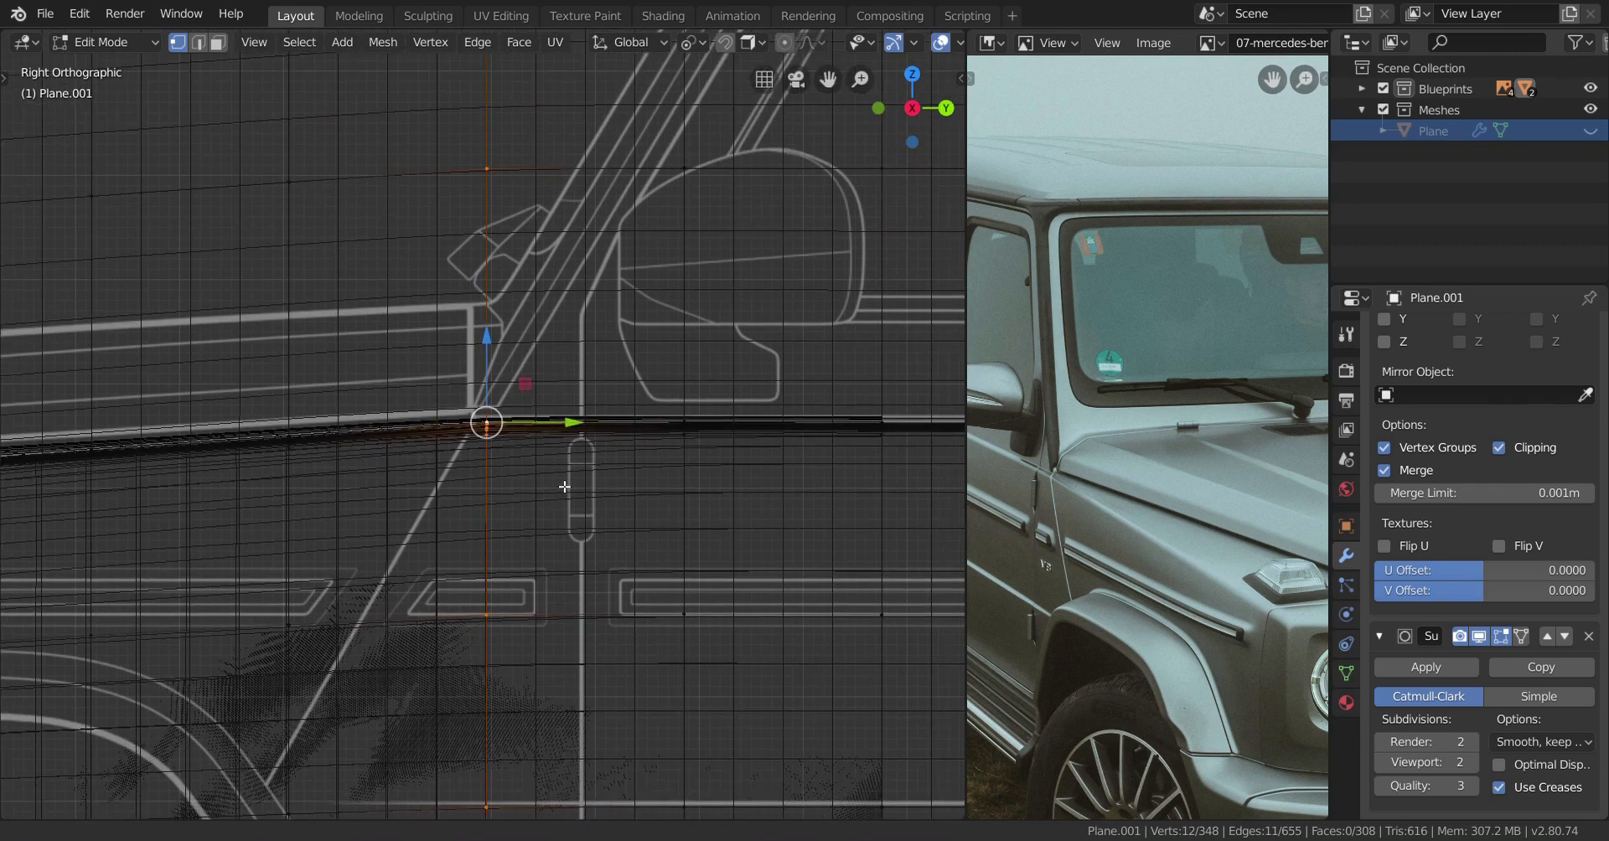
pyautogui.press('g')
pyautogui.press('g')
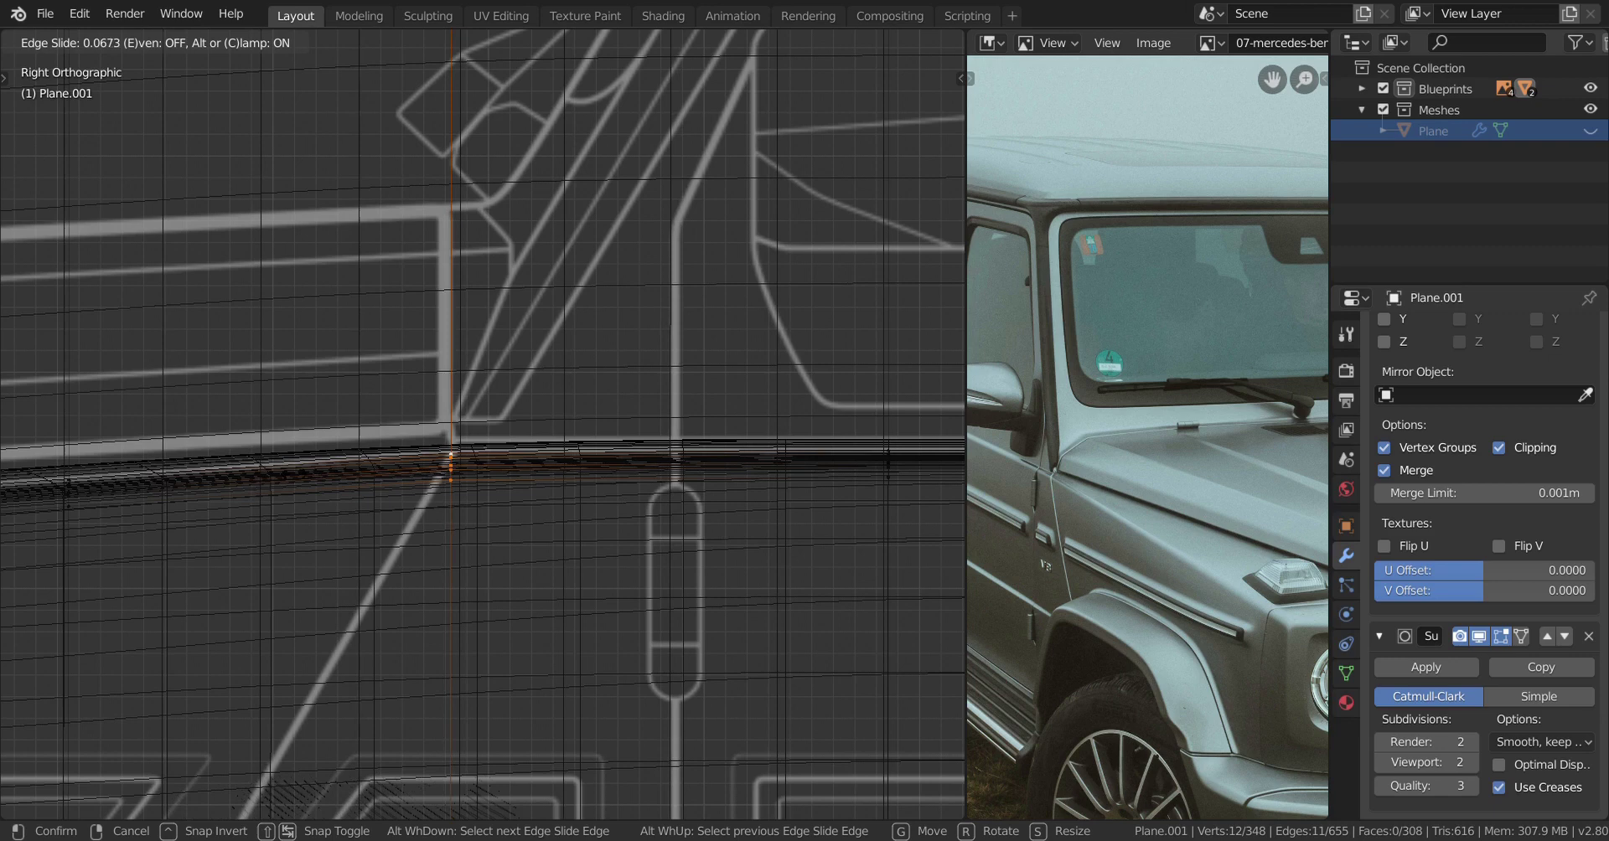
pyautogui.click(239, 477)
pyautogui.scroll(-4, 419, 475)
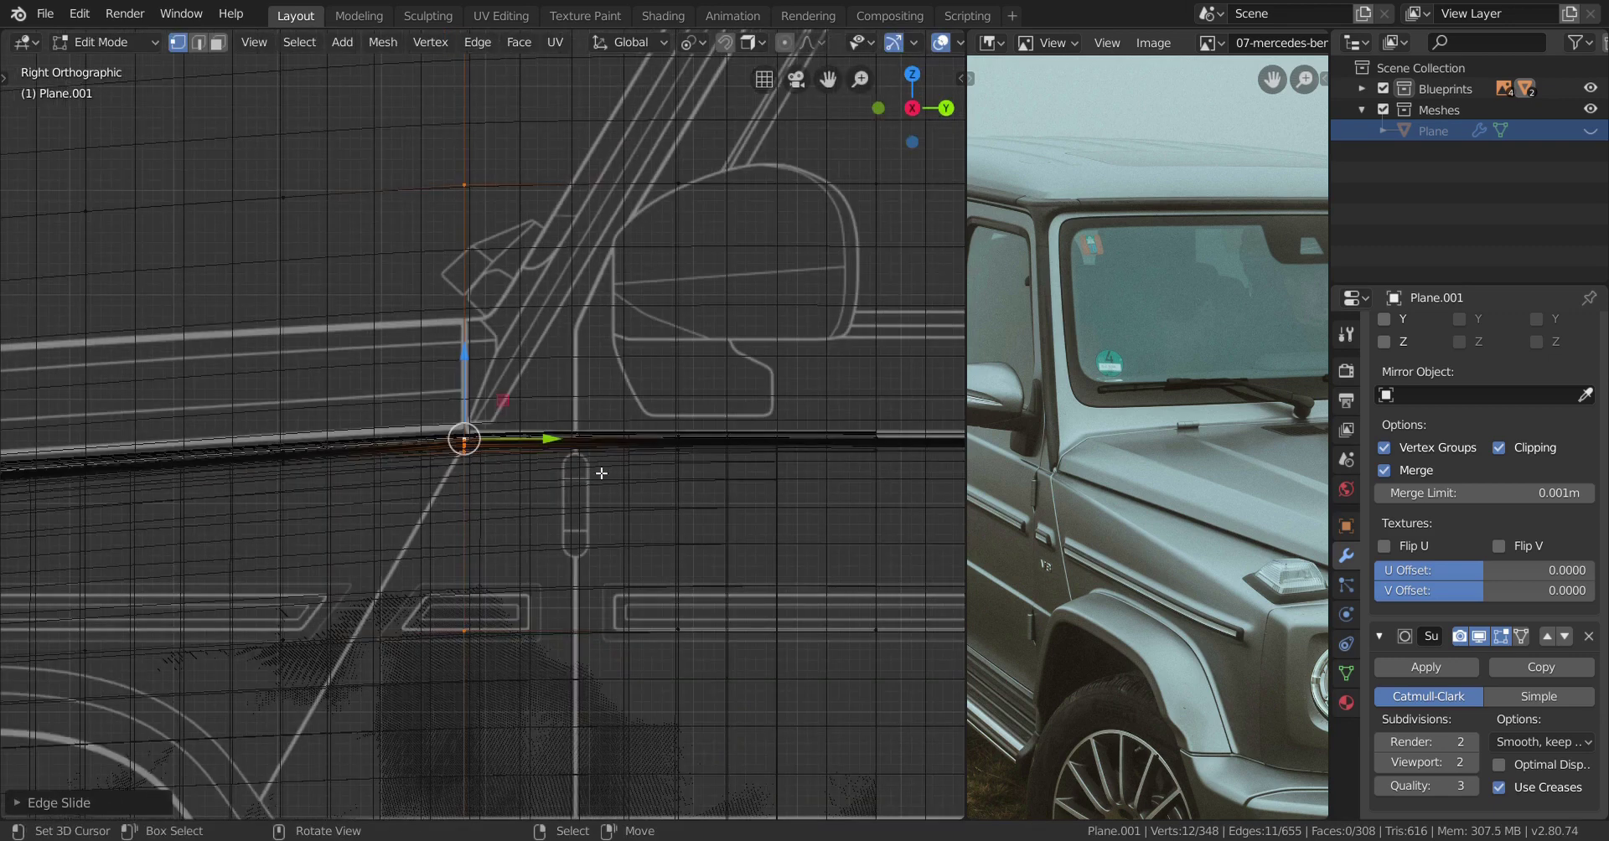
# Extend the selection rearward from the hood's rear edge loop to cover the next two vertical face strips.
pyautogui.keyDown('shift'); pyautogui.moveTo(634, 458); pyautogui.dragTo(460, 461, button='middle'); pyautogui.keyUp('shift')
pyautogui.scroll(1, 497, 457)
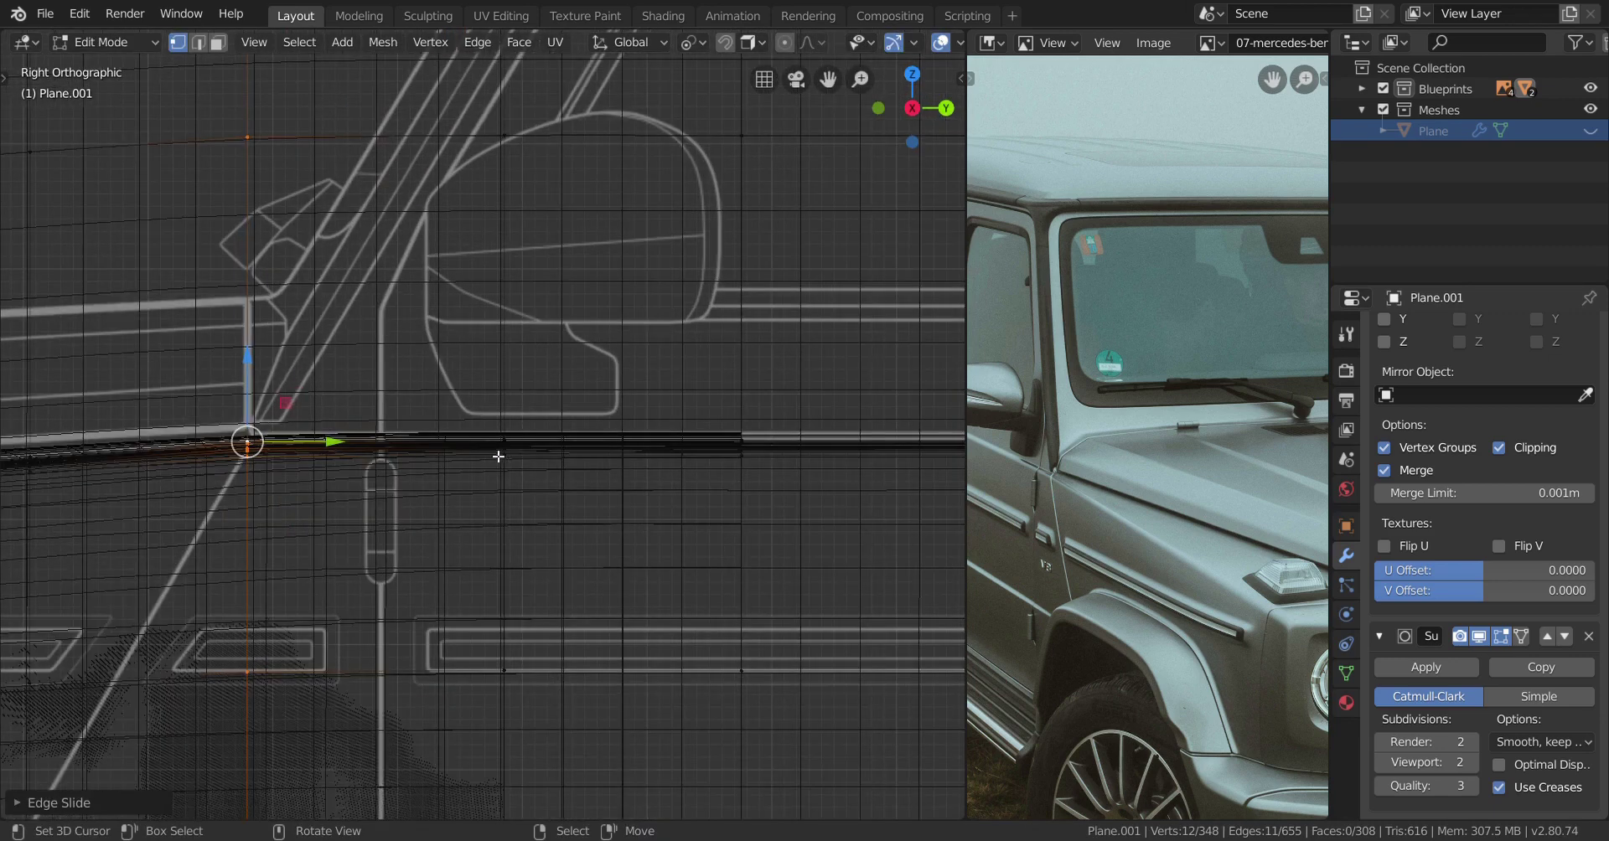
pyautogui.keyDown('ctrl'); pyautogui.keyDown('shift'); pyautogui.click(505, 413); pyautogui.keyUp('shift'); pyautogui.keyUp('ctrl')
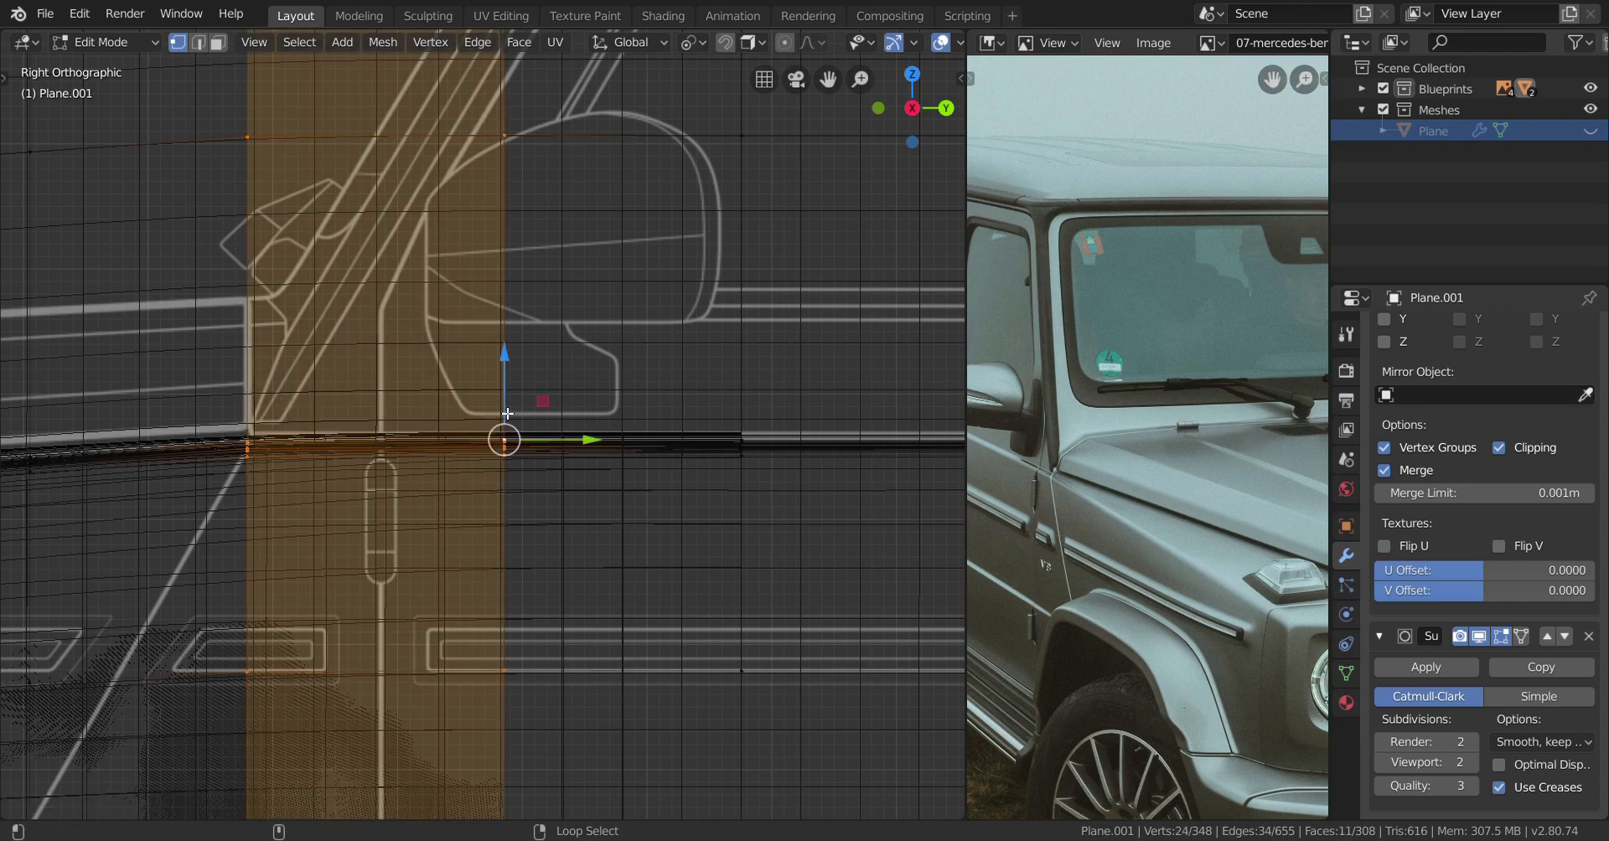
pyautogui.scroll(-3, 576, 476)
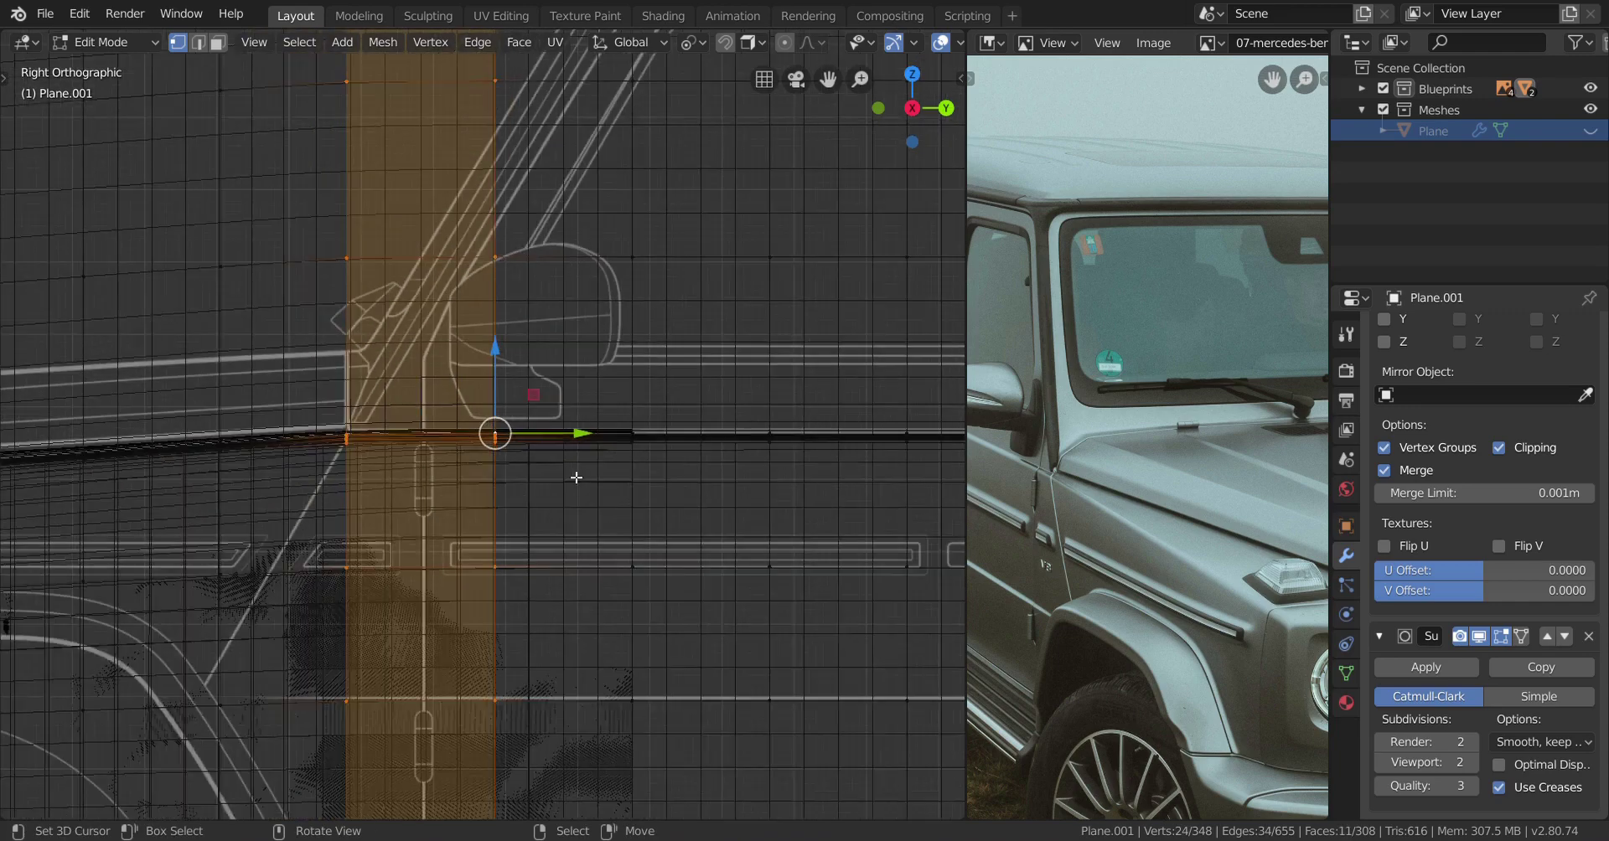
pyautogui.keyDown('ctrl'); pyautogui.keyDown('shift'); pyautogui.click(630, 417); pyautogui.keyUp('shift'); pyautogui.keyUp('ctrl')
pyautogui.keyDown('shift'); pyautogui.moveTo(590, 468); pyautogui.dragTo(557, 453, button='middle'); pyautogui.keyUp('shift')
pyautogui.scroll(1, 560, 467)
pyautogui.scroll(-1, 552, 489)
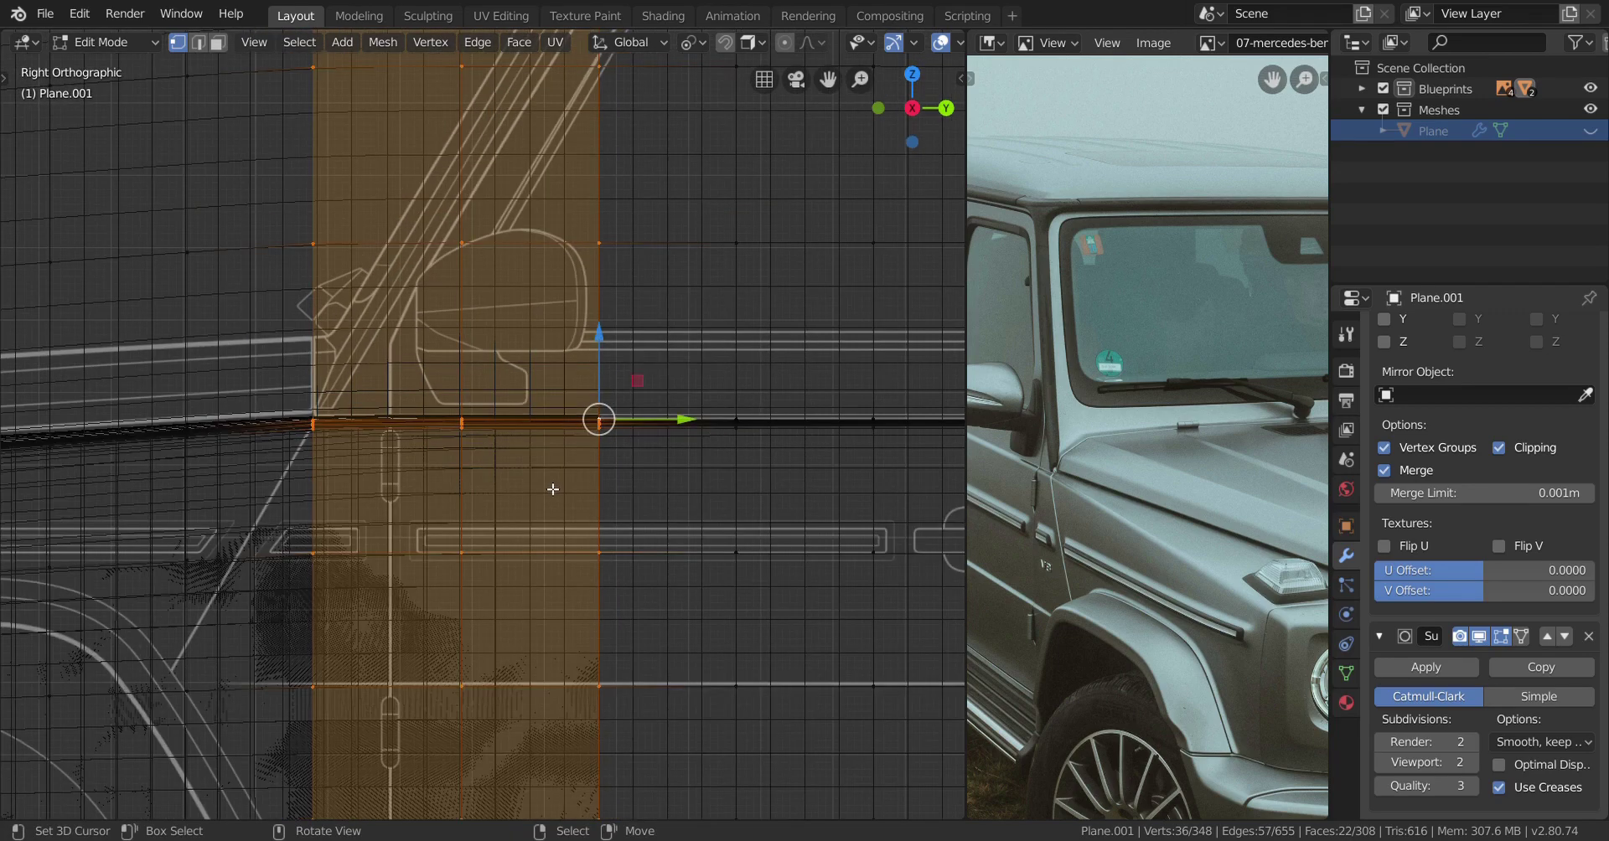
pyautogui.hotkey('shift', 'd')
pyautogui.press('Escape')
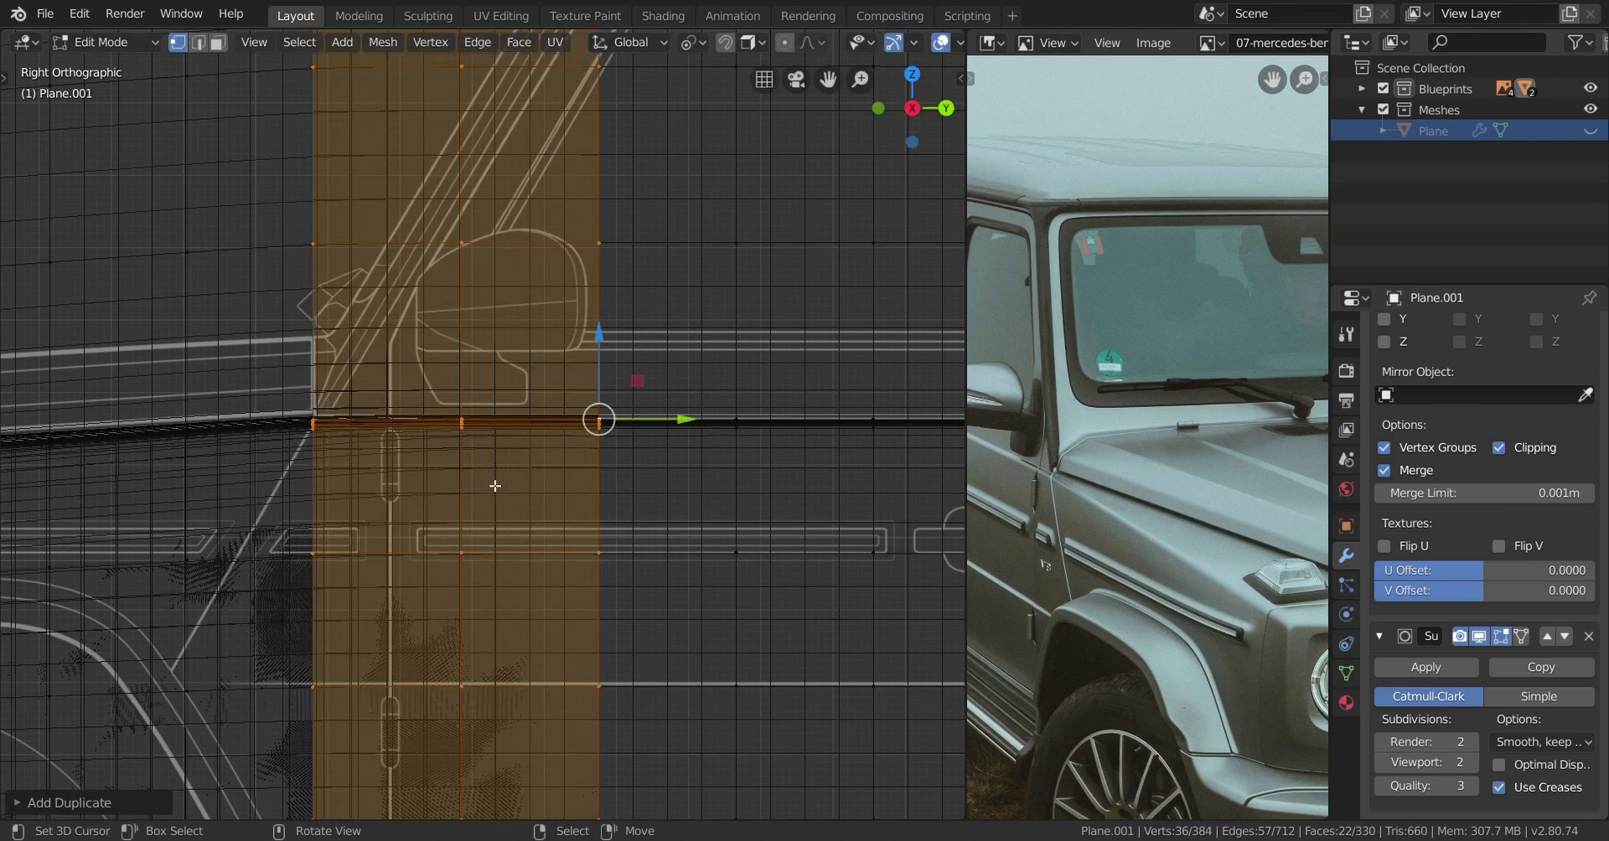
pyautogui.press('p')
pyautogui.click(489, 479)
pyautogui.scroll(1, 507, 496)
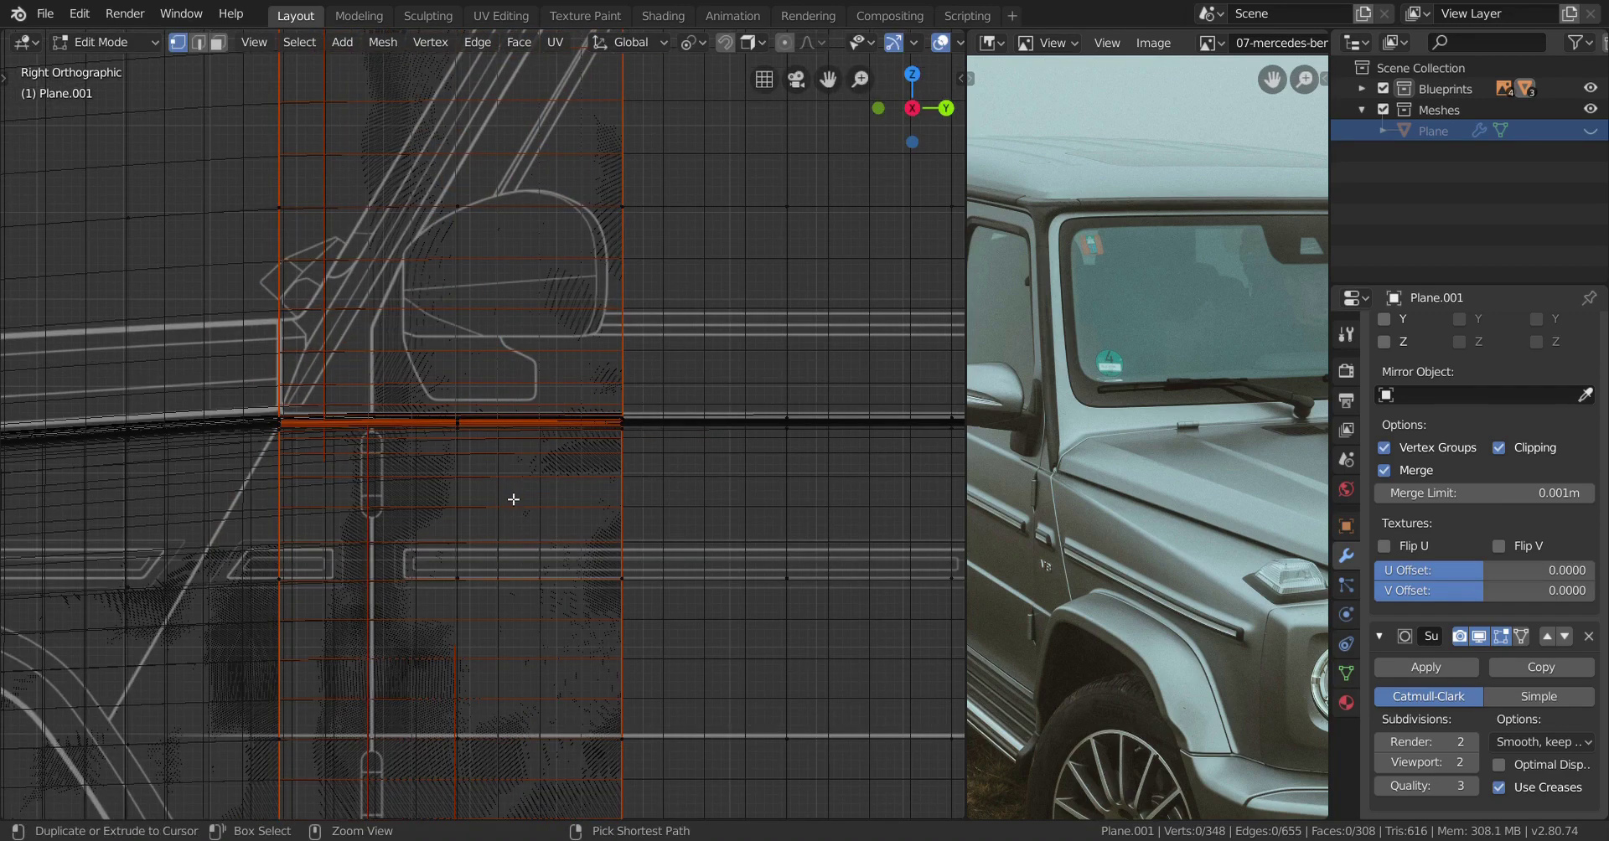
pyautogui.press('l')
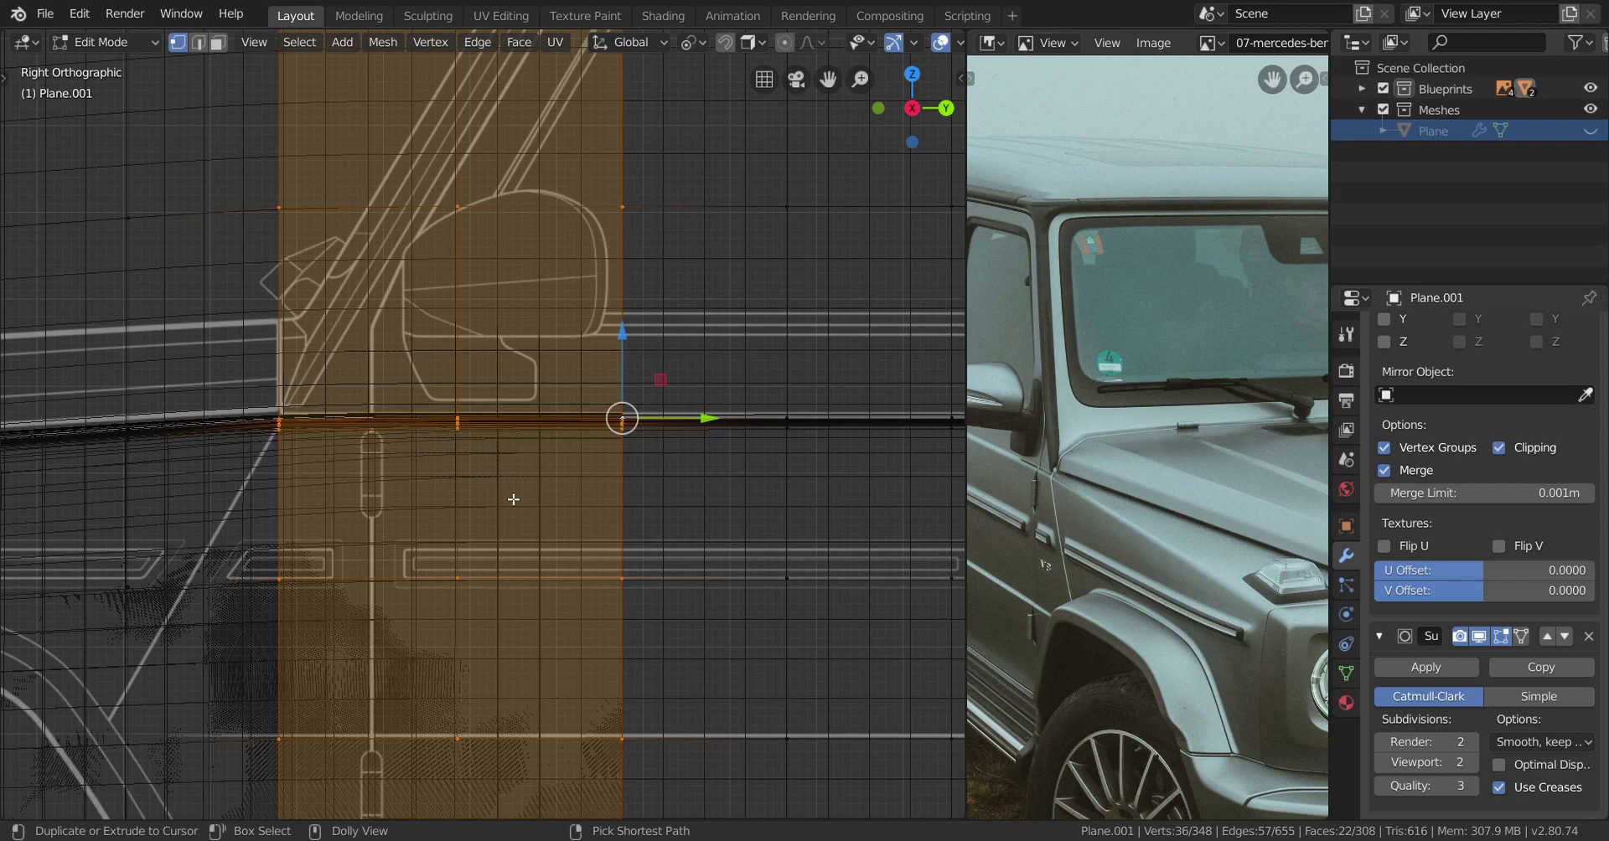
# Duplicate the selected face strips in place and separate the copy into its own object.
pyautogui.hotkey('shift', 'd')
pyautogui.press('Escape')
pyautogui.press('p')
pyautogui.click(518, 513)
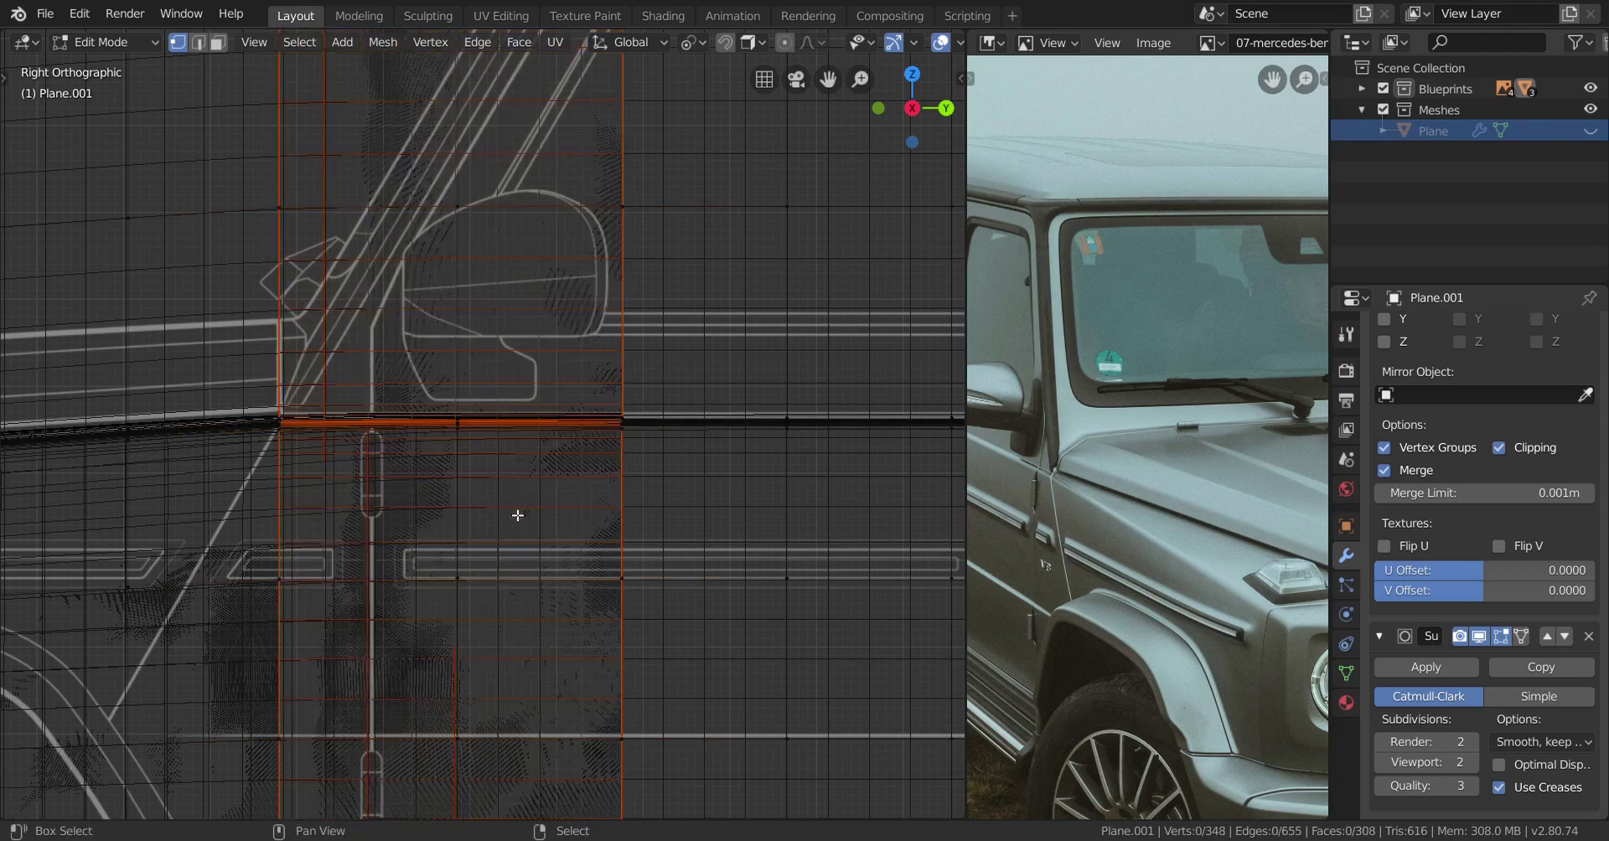
# Return to solid shading in Object Mode and hide the original main body object.
pyautogui.moveTo(517, 514)
pyautogui.mouseDown(button='middle')
pyautogui.moveTo(579, 525)
pyautogui.moveTo(502, 528)
pyautogui.moveTo(553, 530)
pyautogui.moveTo(480, 509)
pyautogui.moveTo(565, 541)
pyautogui.mouseUp(button='middle')
pyautogui.scroll(-2, 555, 533)
pyautogui.press('z')
pyautogui.press('z')
pyautogui.press('Tab')
pyautogui.rightClick(823, 446)
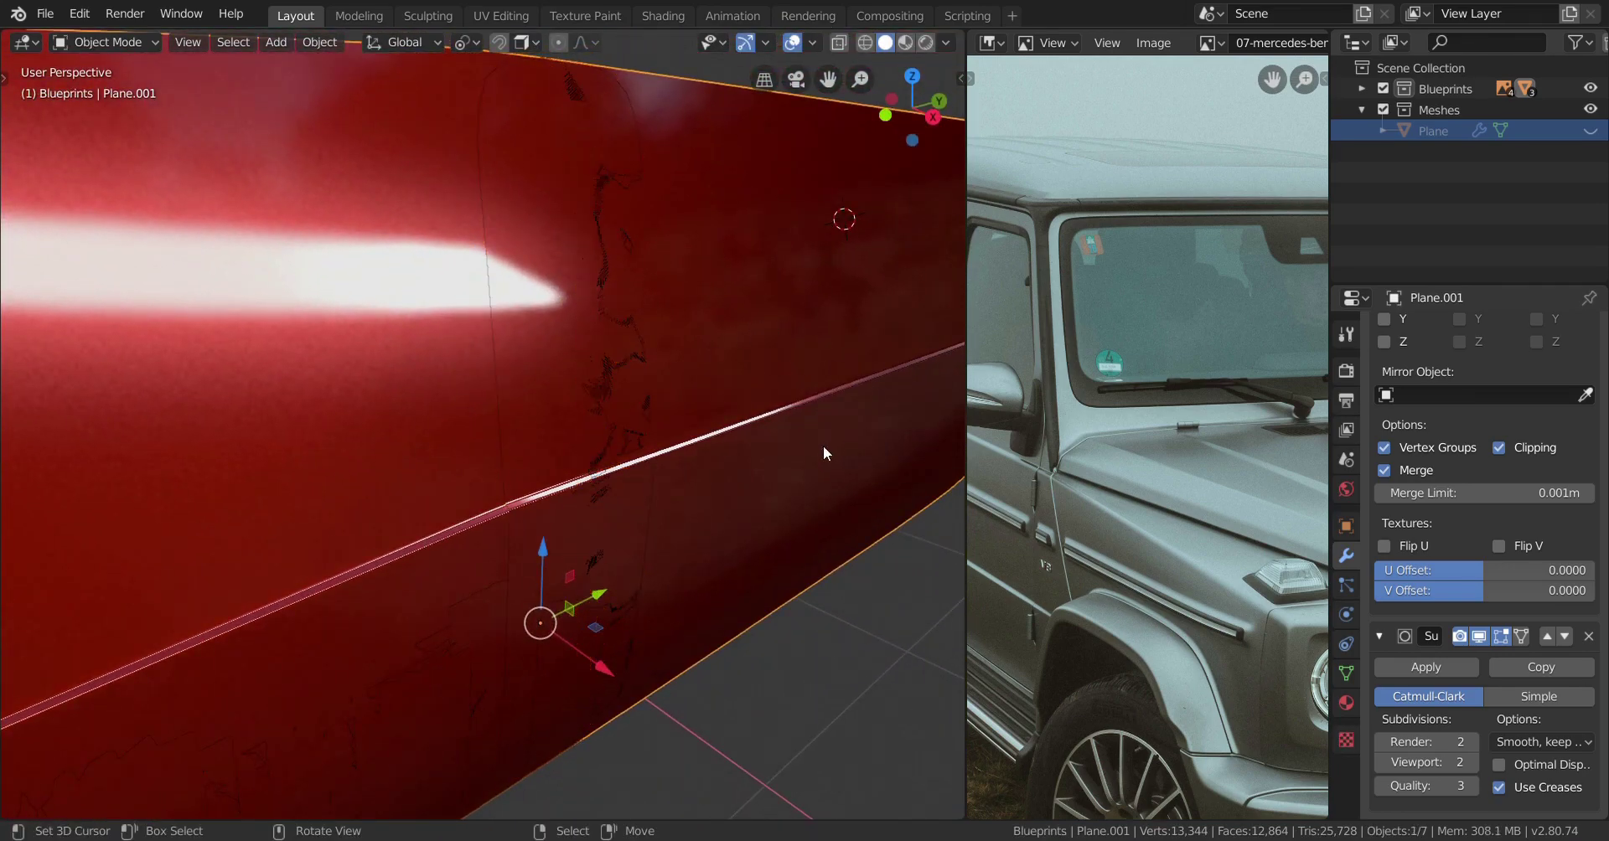
pyautogui.scroll(-3, 823, 446)
pyautogui.moveTo(823, 446); pyautogui.dragTo(629, 465, button='middle')
pyautogui.press('h')
# Join the separated strip object with the front hood and fender object.
pyautogui.scroll(3, 629, 464)
pyautogui.rightClick(493, 426)
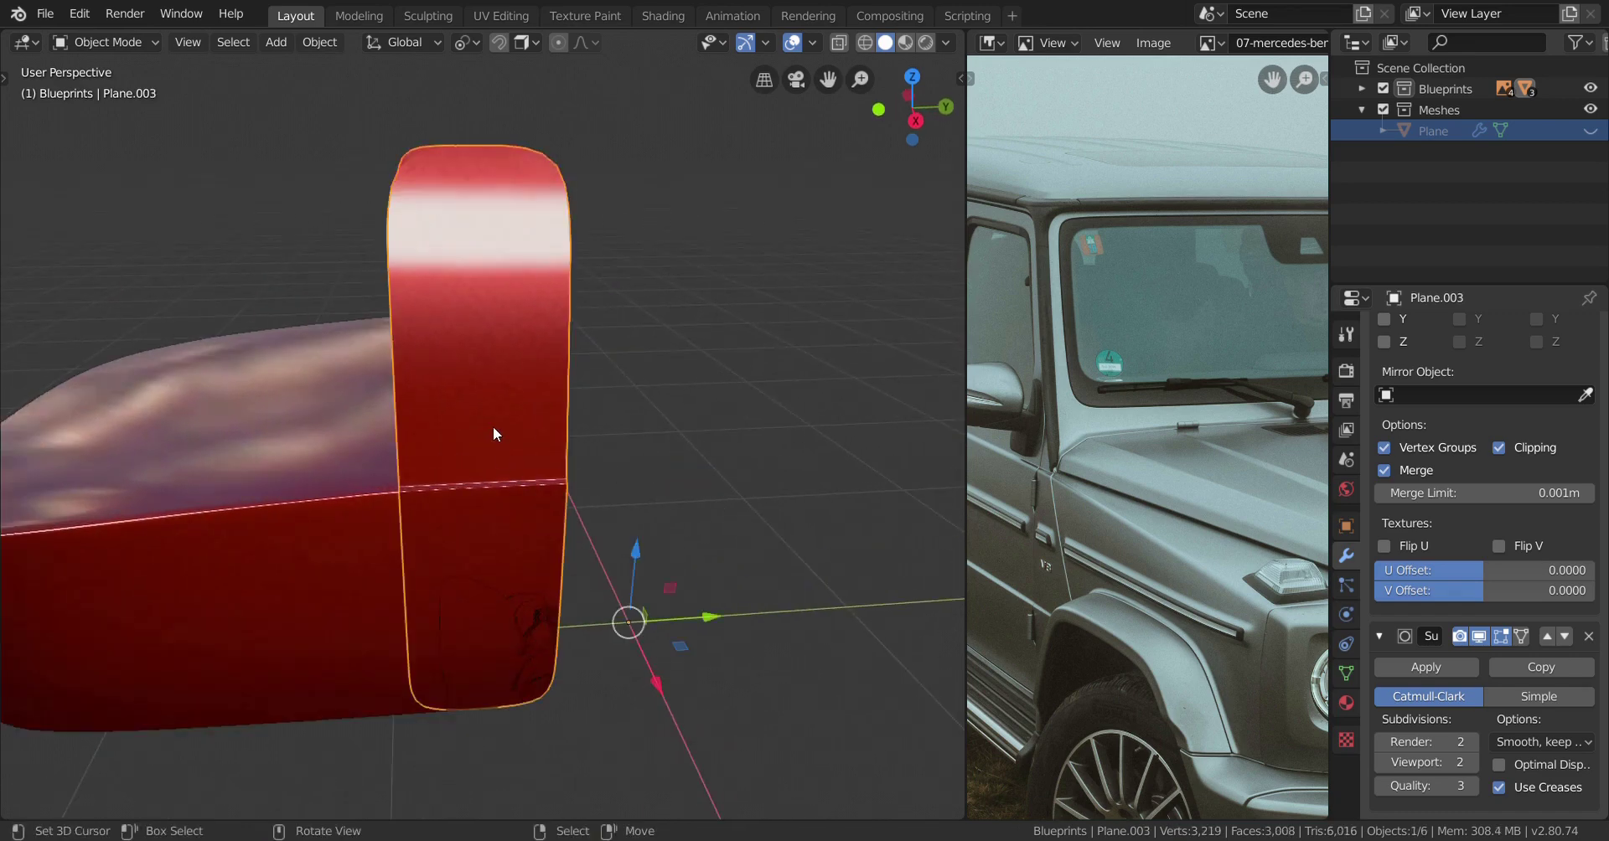
pyautogui.moveTo(492, 426); pyautogui.dragTo(571, 419, button='middle')
pyautogui.keyDown('shift'); pyautogui.rightClick(464, 520); pyautogui.keyUp('shift')
pyautogui.keyDown('shift'); pyautogui.moveTo(464, 520); pyautogui.dragTo(562, 475, button='middle'); pyautogui.keyUp('shift')
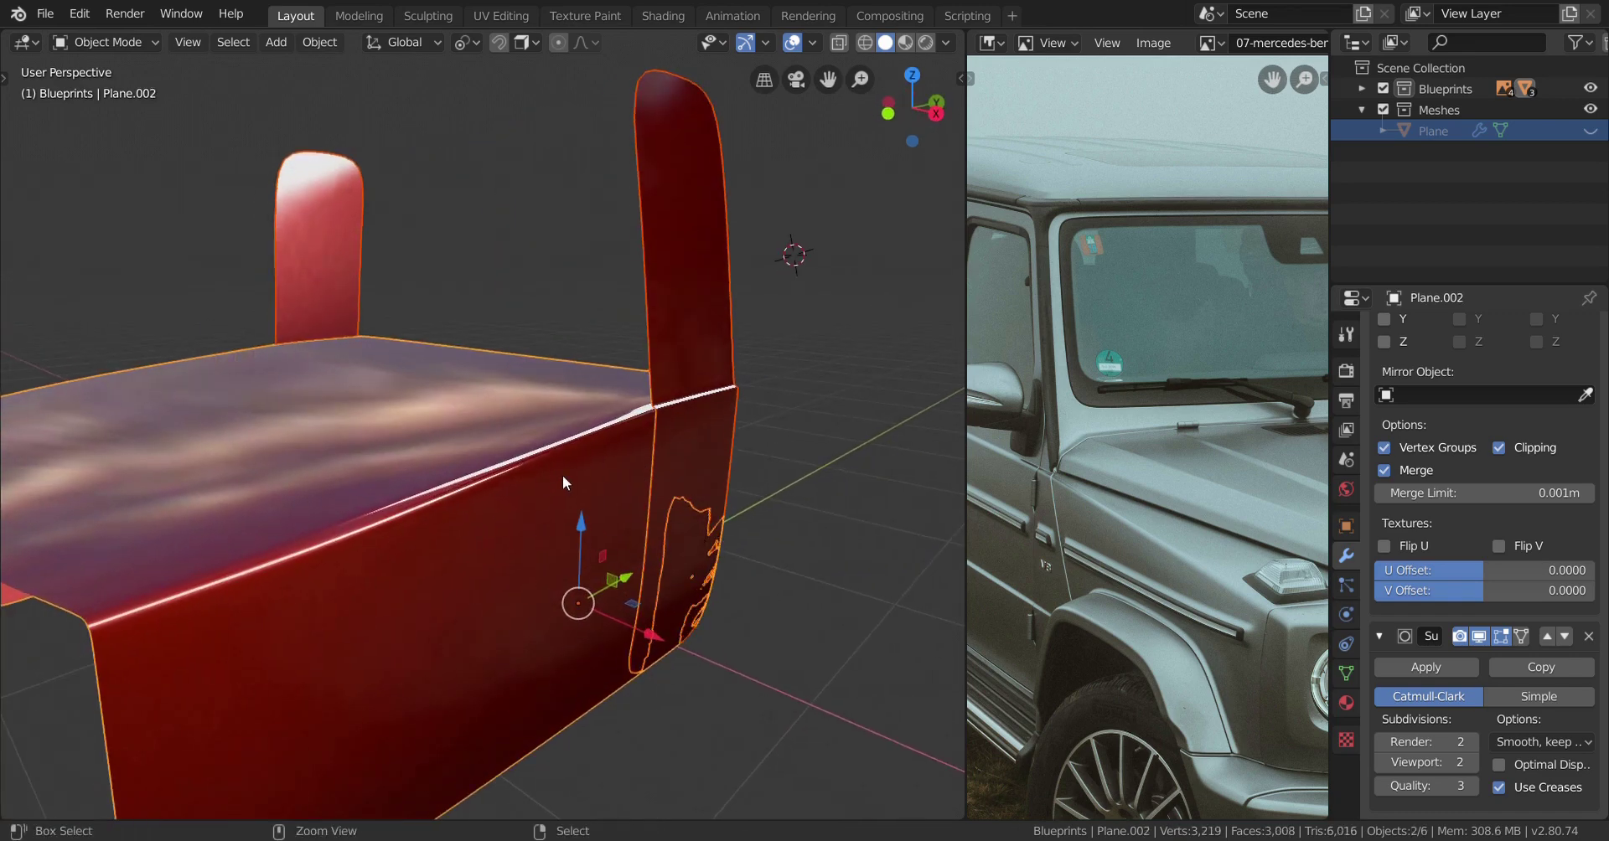
pyautogui.hotkey('ctrl', 'j')
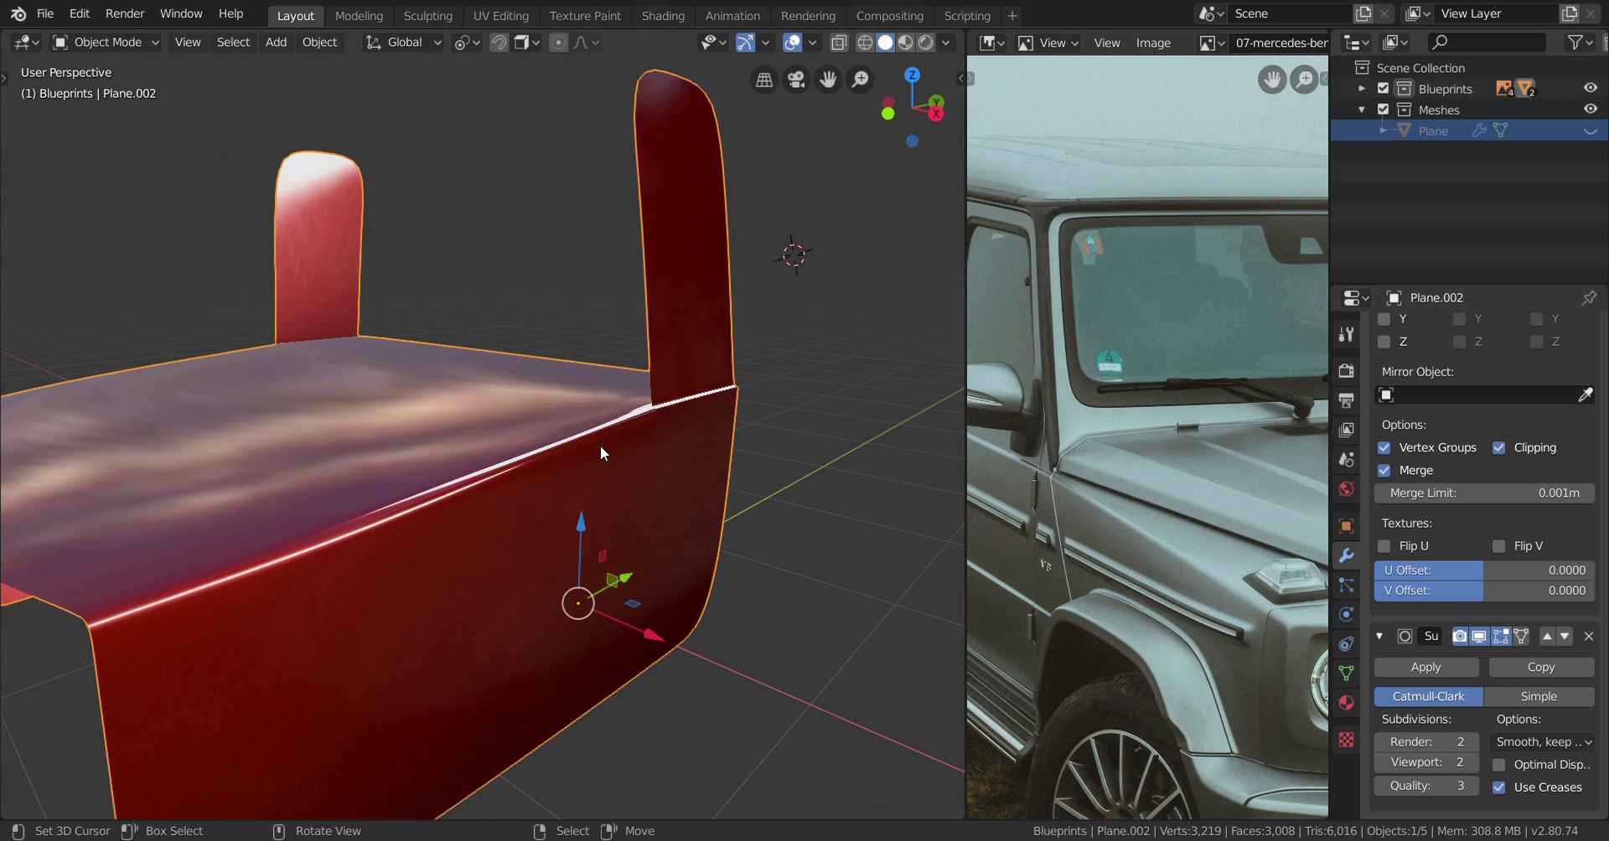
# Open the joined mesh for editing and set the viewport's clip start to 0.001 m.
pyautogui.moveTo(600, 448); pyautogui.dragTo(452, 470, button='middle')
pyautogui.press('Tab')
pyautogui.scroll(1, 635, 508)
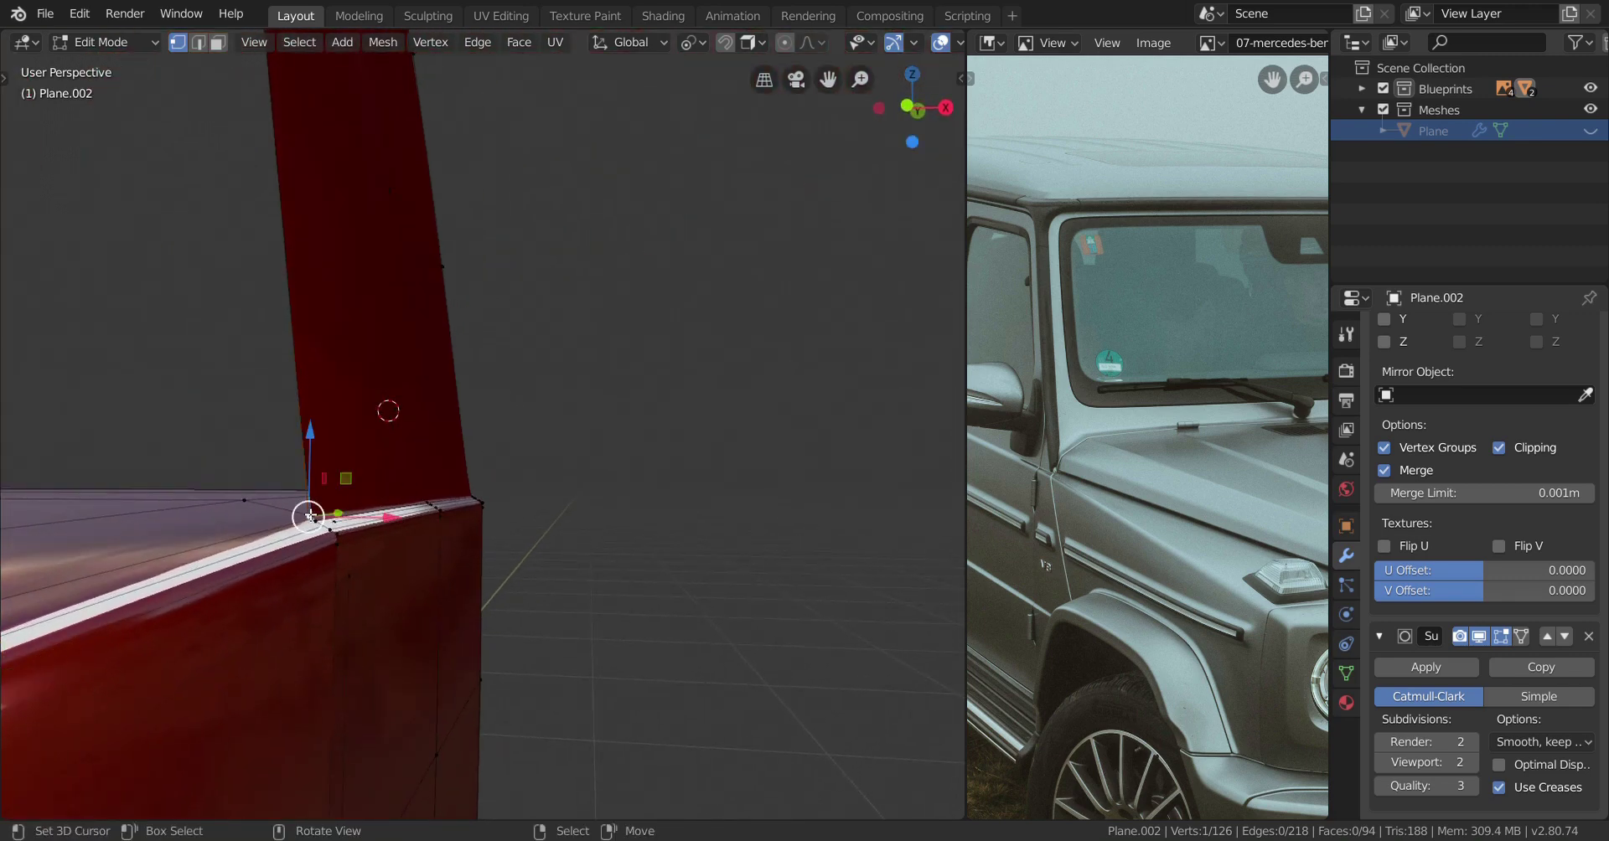
pyautogui.moveTo(310, 517); pyautogui.dragTo(614, 421, button='middle')
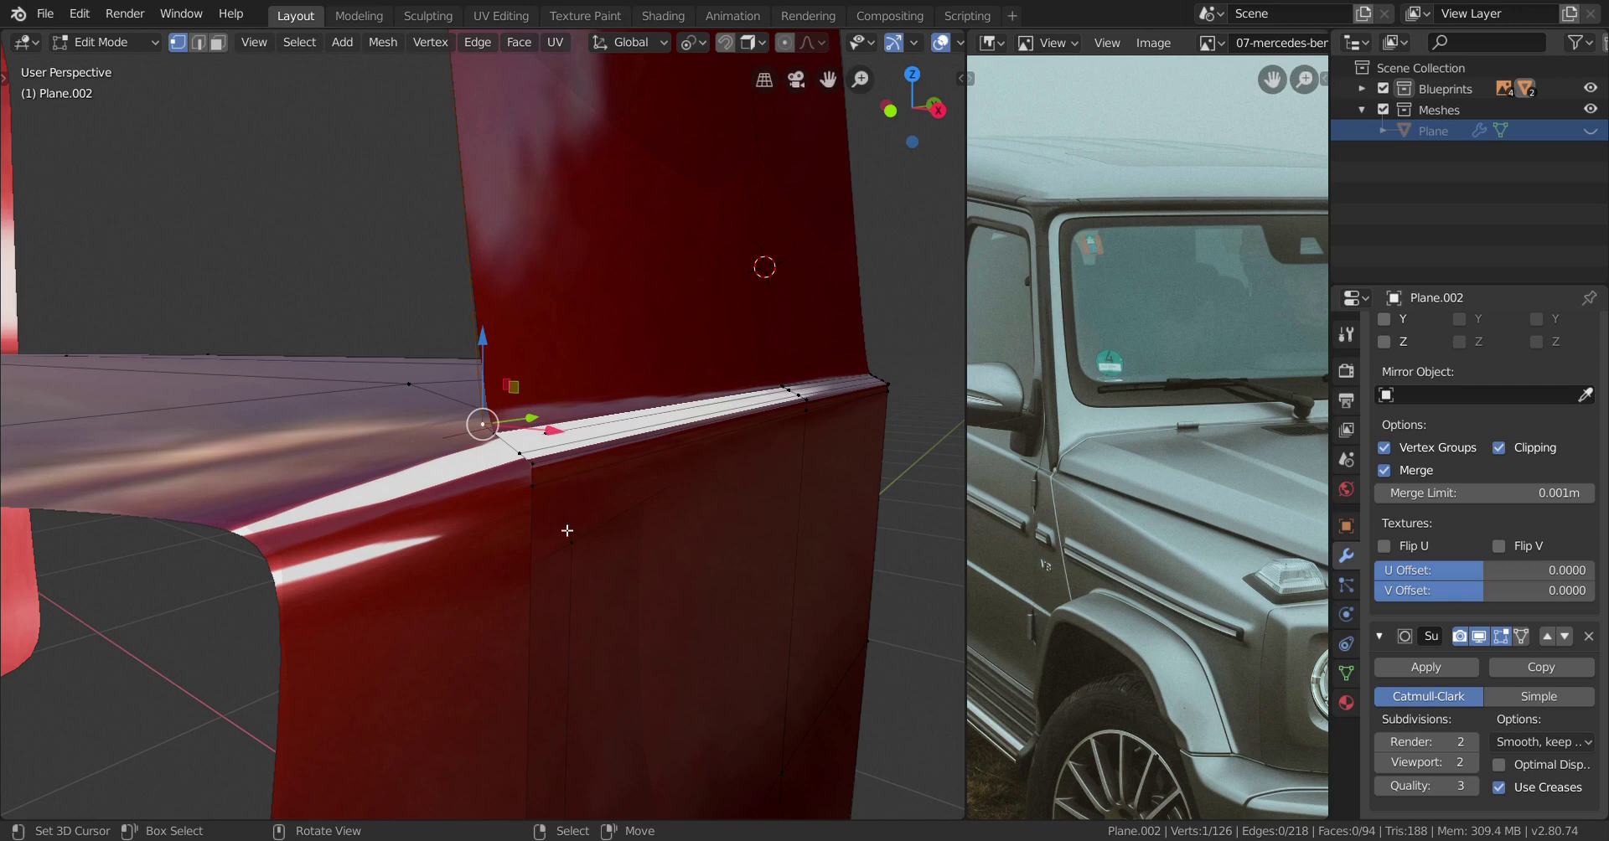
pyautogui.press('n')
pyautogui.click(953, 160)
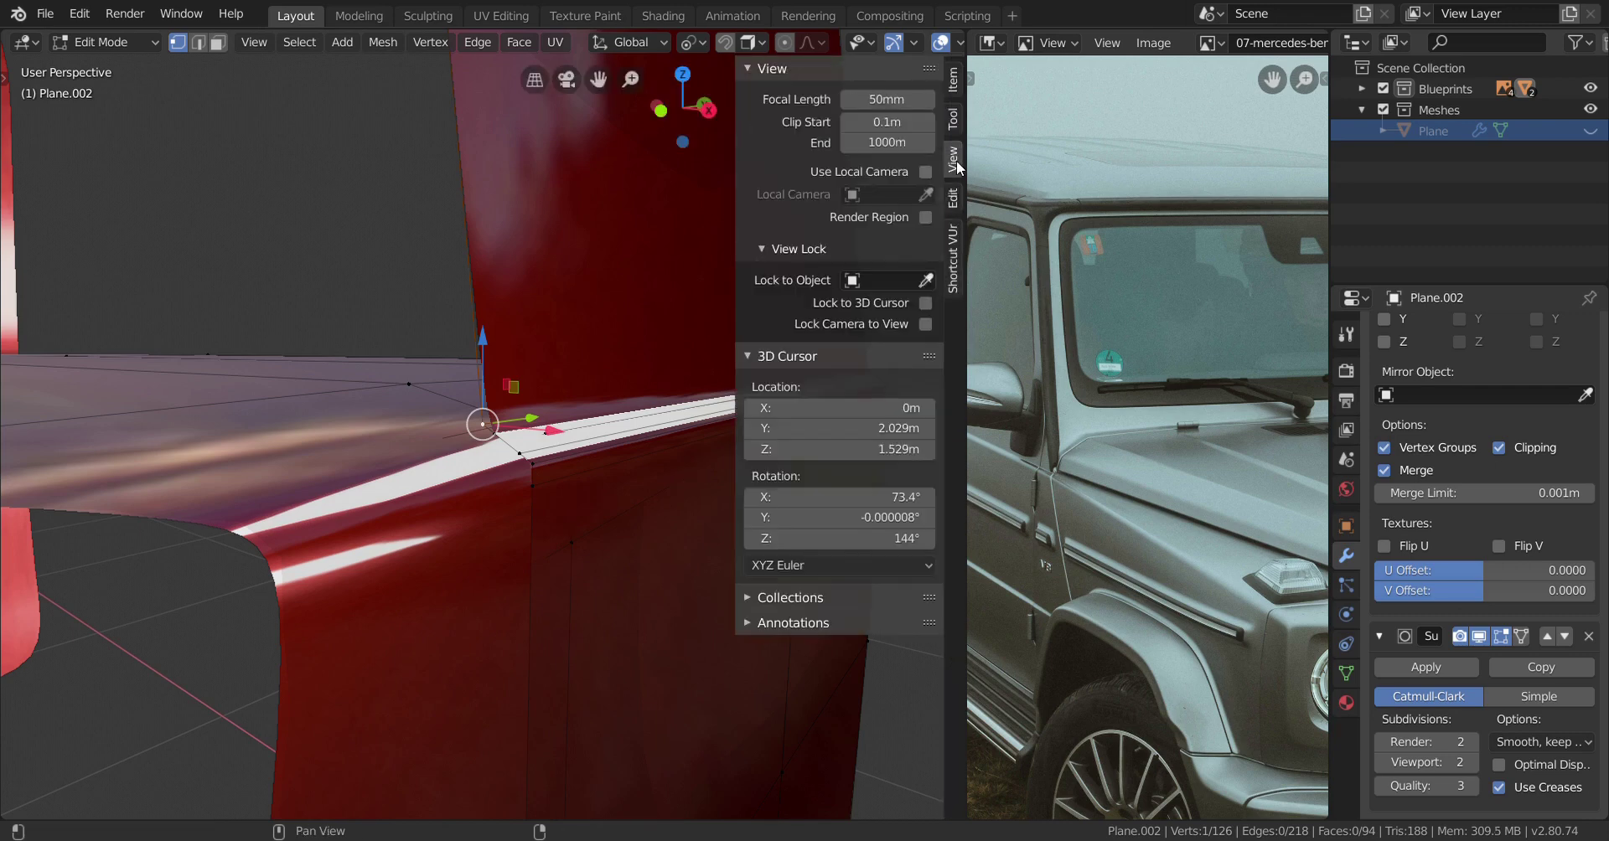
pyautogui.moveTo(887, 122); pyautogui.dragTo(848, 122)
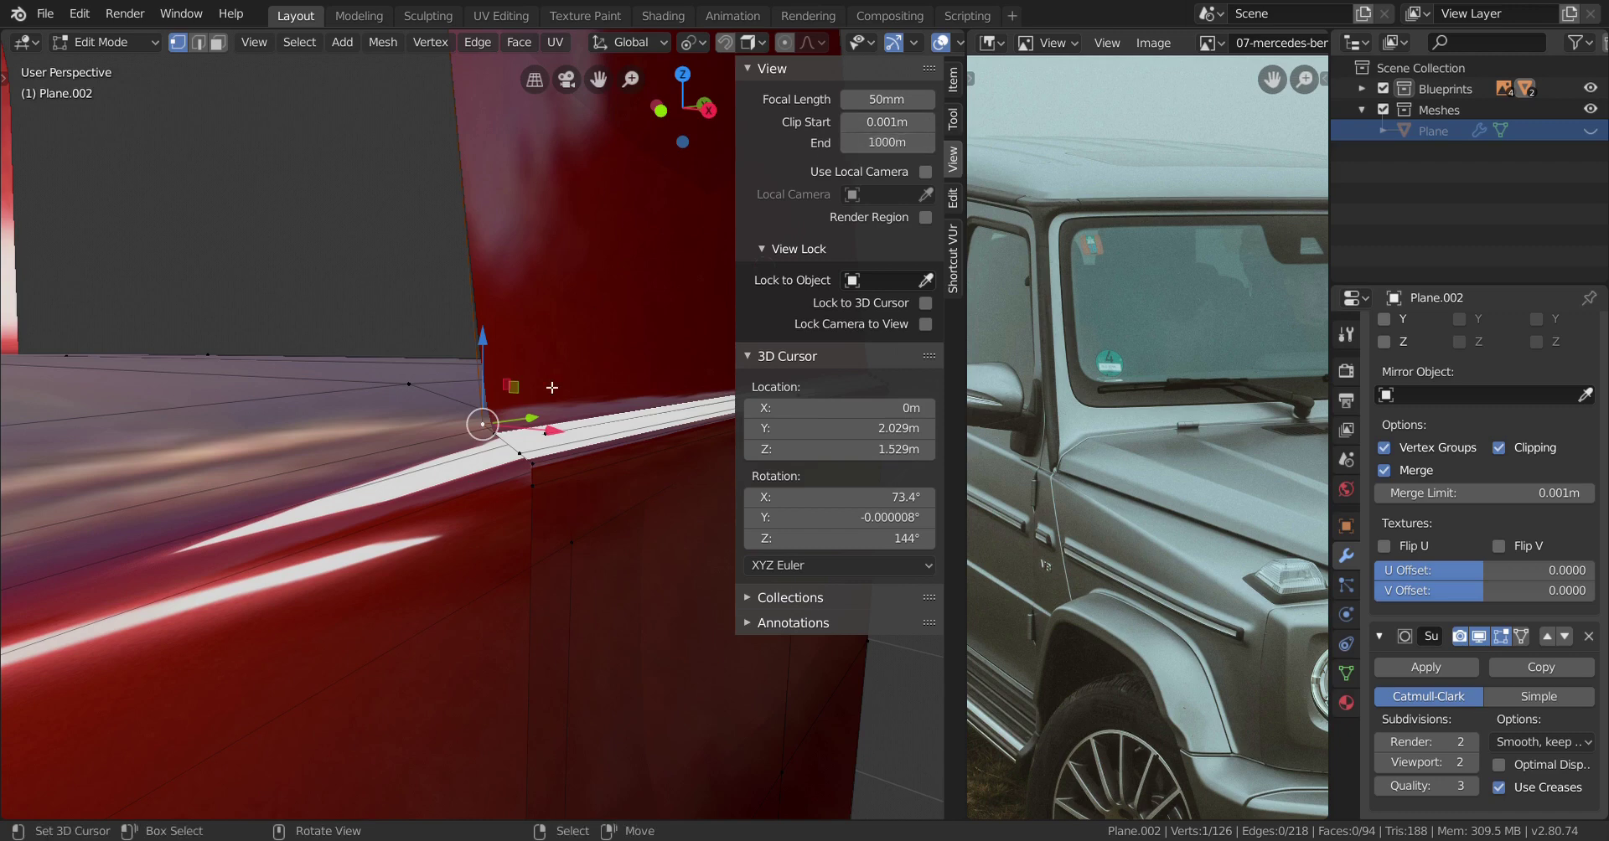
pyautogui.press('n')
# Delete the upper vertices of the strip that stands above the hood.
pyautogui.moveTo(518, 503); pyautogui.dragTo(521, 355, button='middle')
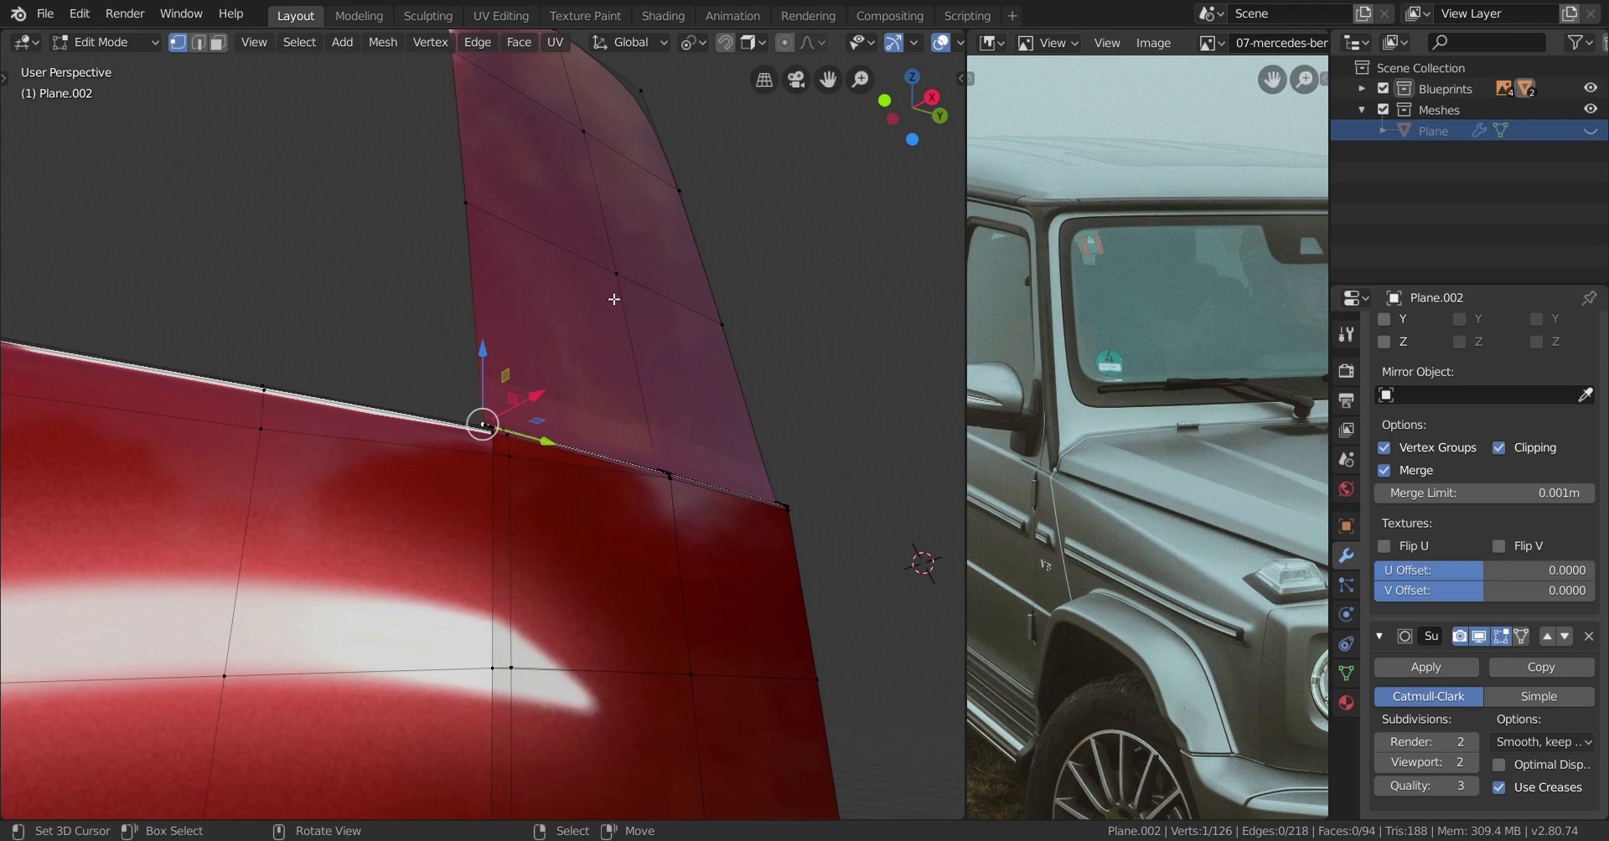
pyautogui.scroll(-3, 570, 209)
pyautogui.keyDown('alt'); pyautogui.keyDown('shift'); pyautogui.rightClick(520, 237); pyautogui.keyUp('shift'); pyautogui.keyUp('alt')
pyautogui.keyDown('alt'); pyautogui.keyDown('shift'); pyautogui.rightClick(513, 165); pyautogui.keyUp('shift'); pyautogui.keyUp('alt')
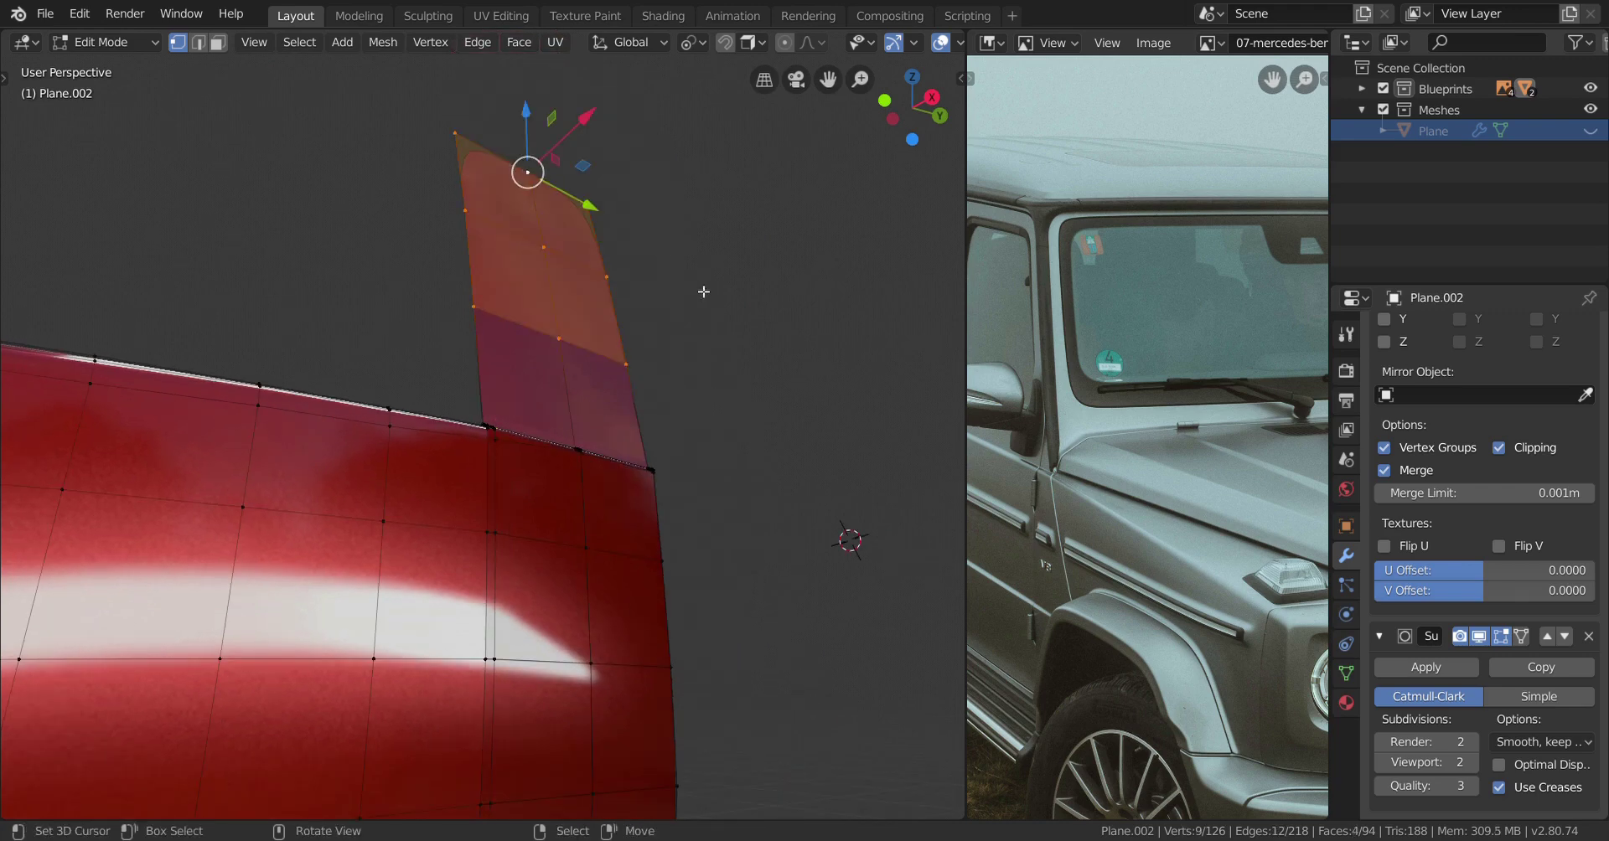
pyautogui.press('x')
pyautogui.click(701, 288)
# Edge-slide the cross loop at the hood's rear edge to align it with the joined strip.
pyautogui.moveTo(701, 289); pyautogui.dragTo(517, 409, button='middle')
pyautogui.press('g')
pyautogui.press('g')
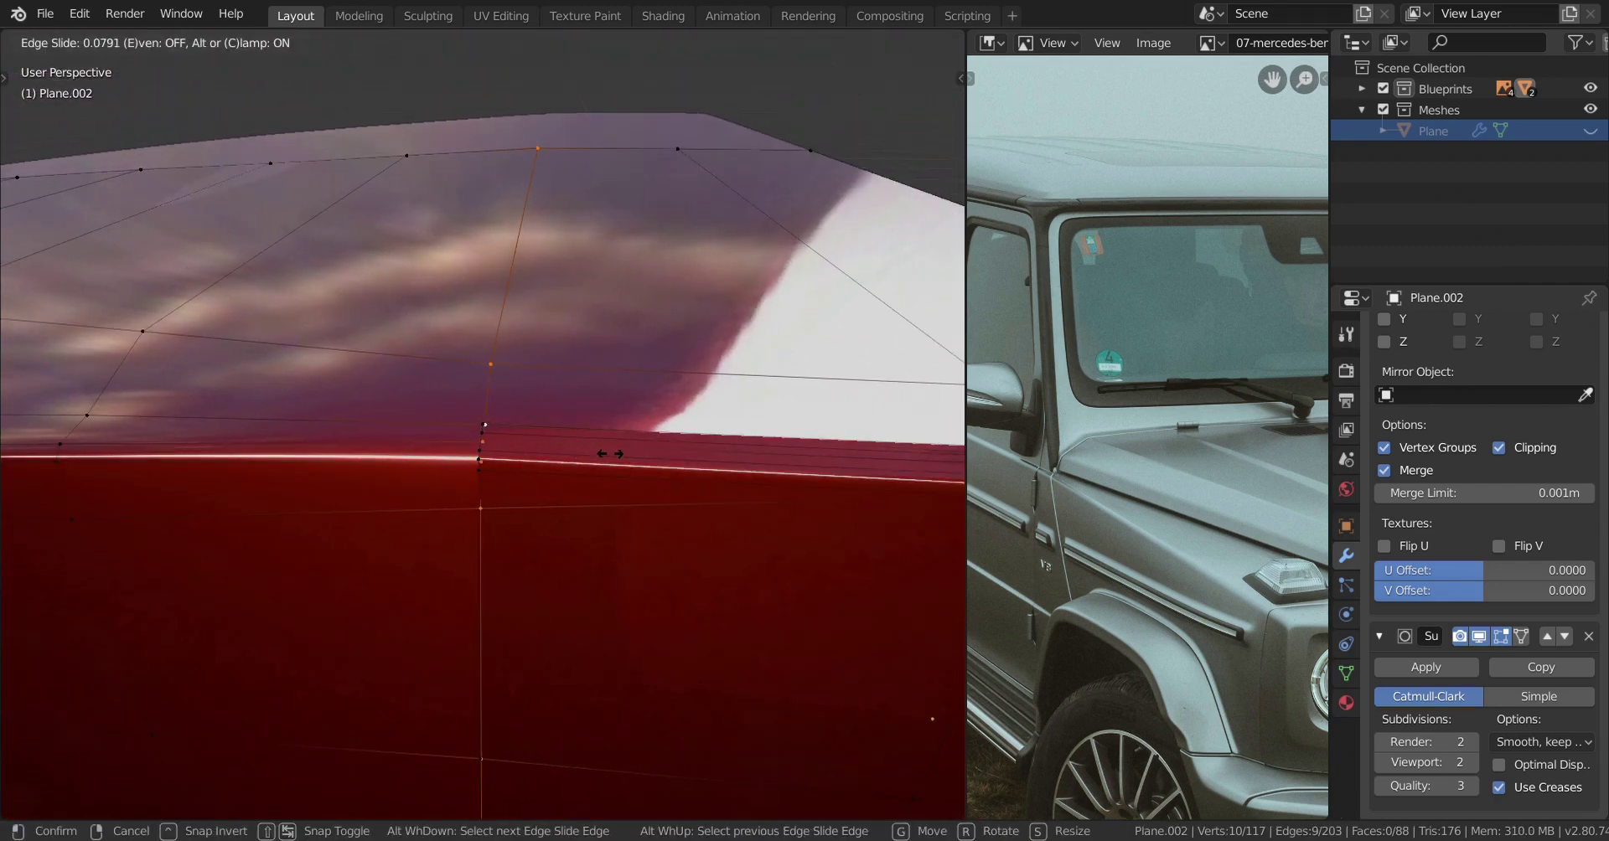
pyautogui.click(621, 445)
# Merge the two seam vertices on the side panel just below the crease at the last selected one.
pyautogui.moveTo(540, 479); pyautogui.dragTo(676, 436, button='middle')
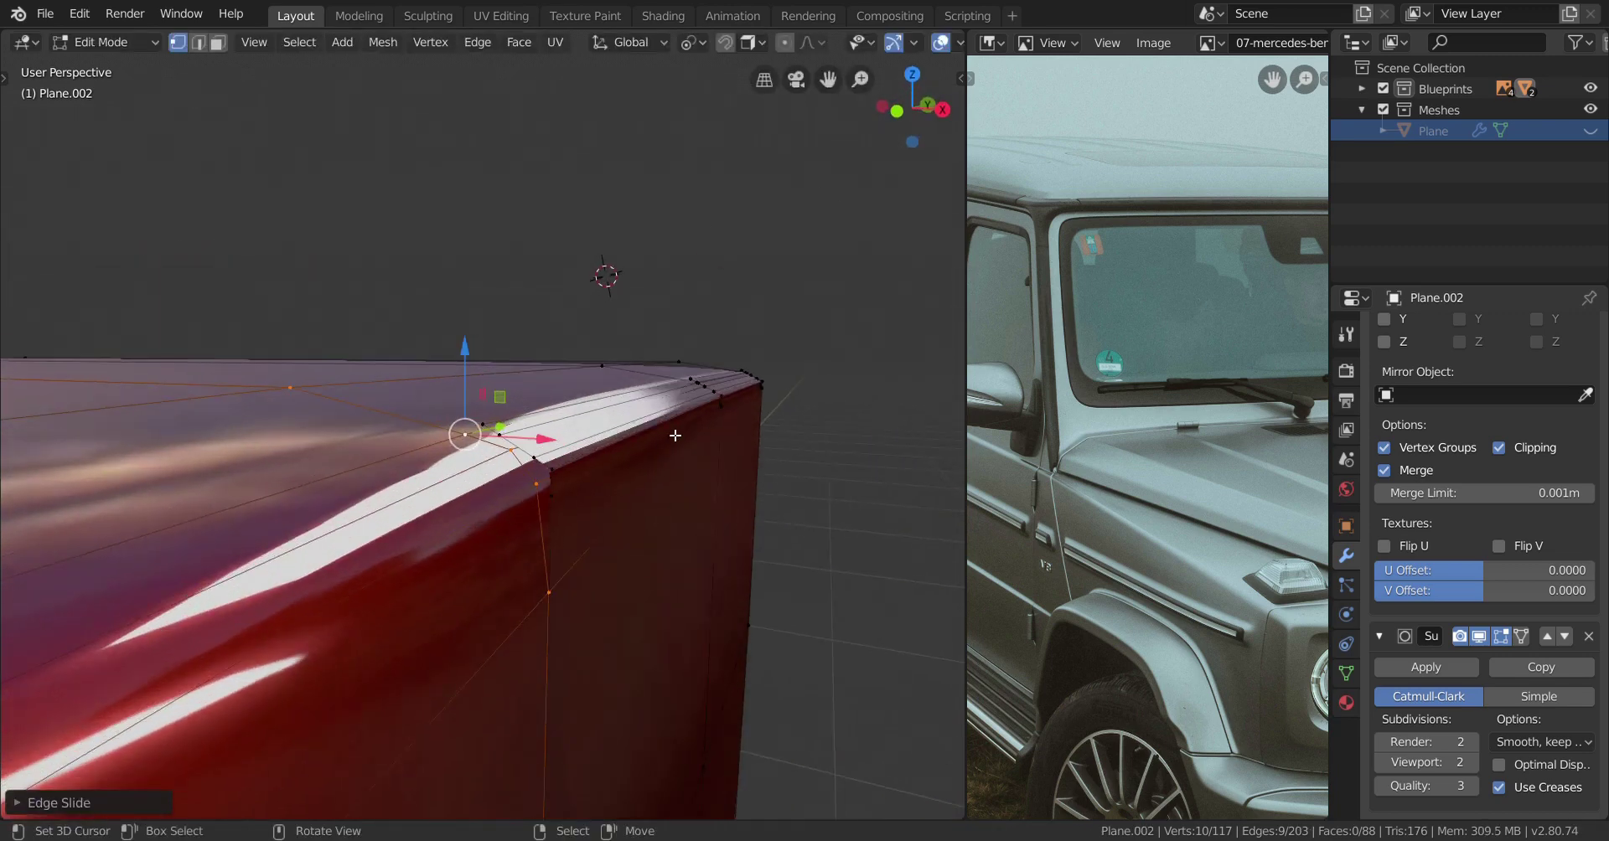
pyautogui.moveTo(560, 525); pyautogui.dragTo(589, 550, button='middle')
pyautogui.click(537, 599)
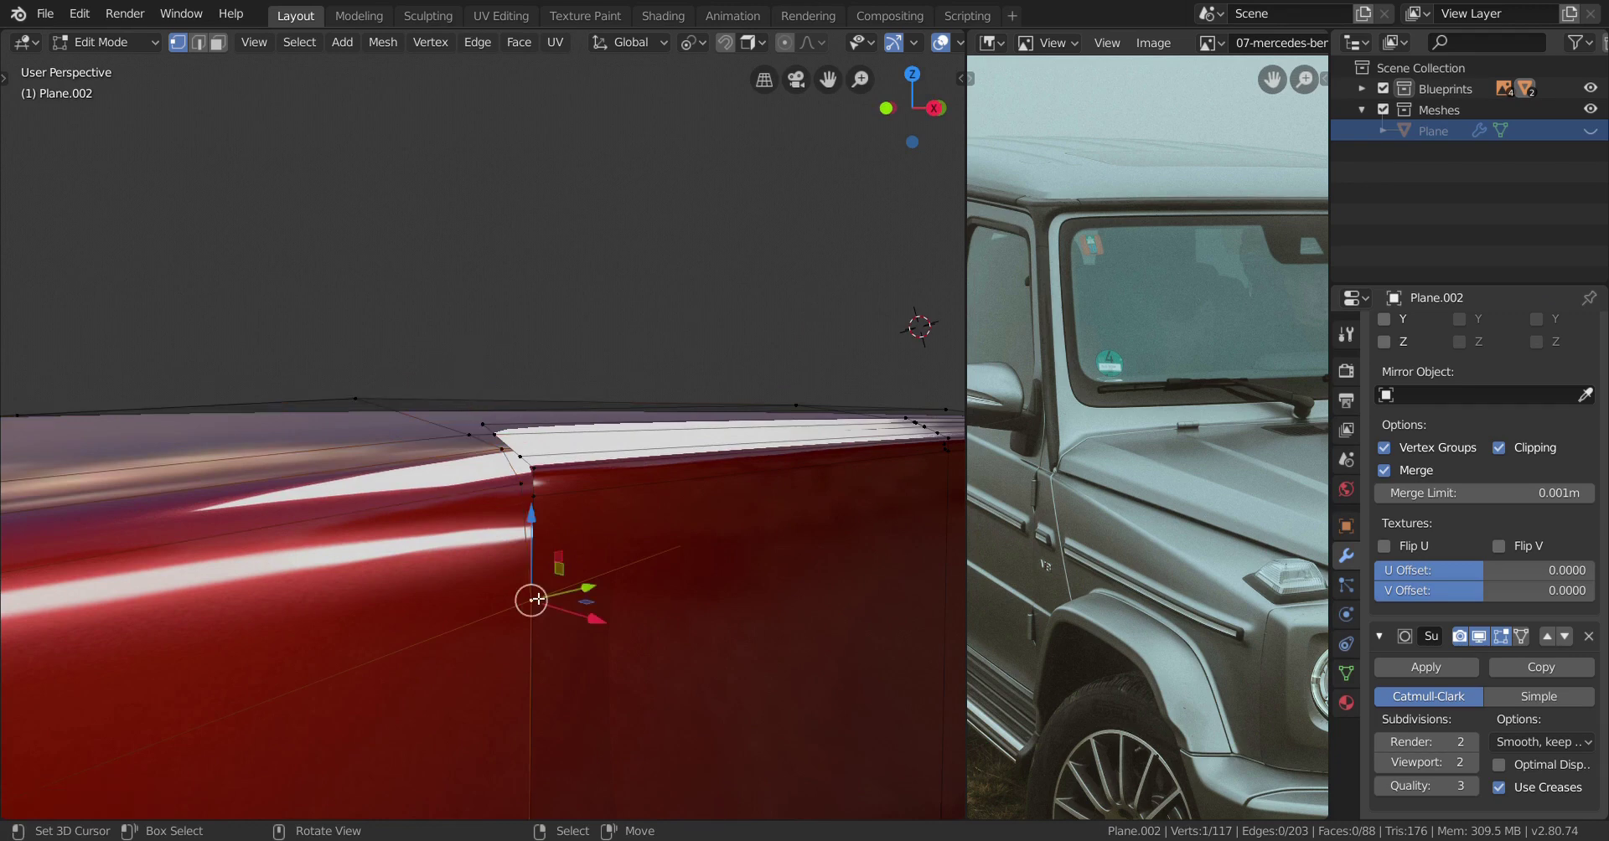
pyautogui.keyDown('shift'); pyautogui.click(536, 502); pyautogui.keyUp('shift')
pyautogui.moveTo(536, 502); pyautogui.dragTo(599, 554, button='middle')
pyautogui.press('m')
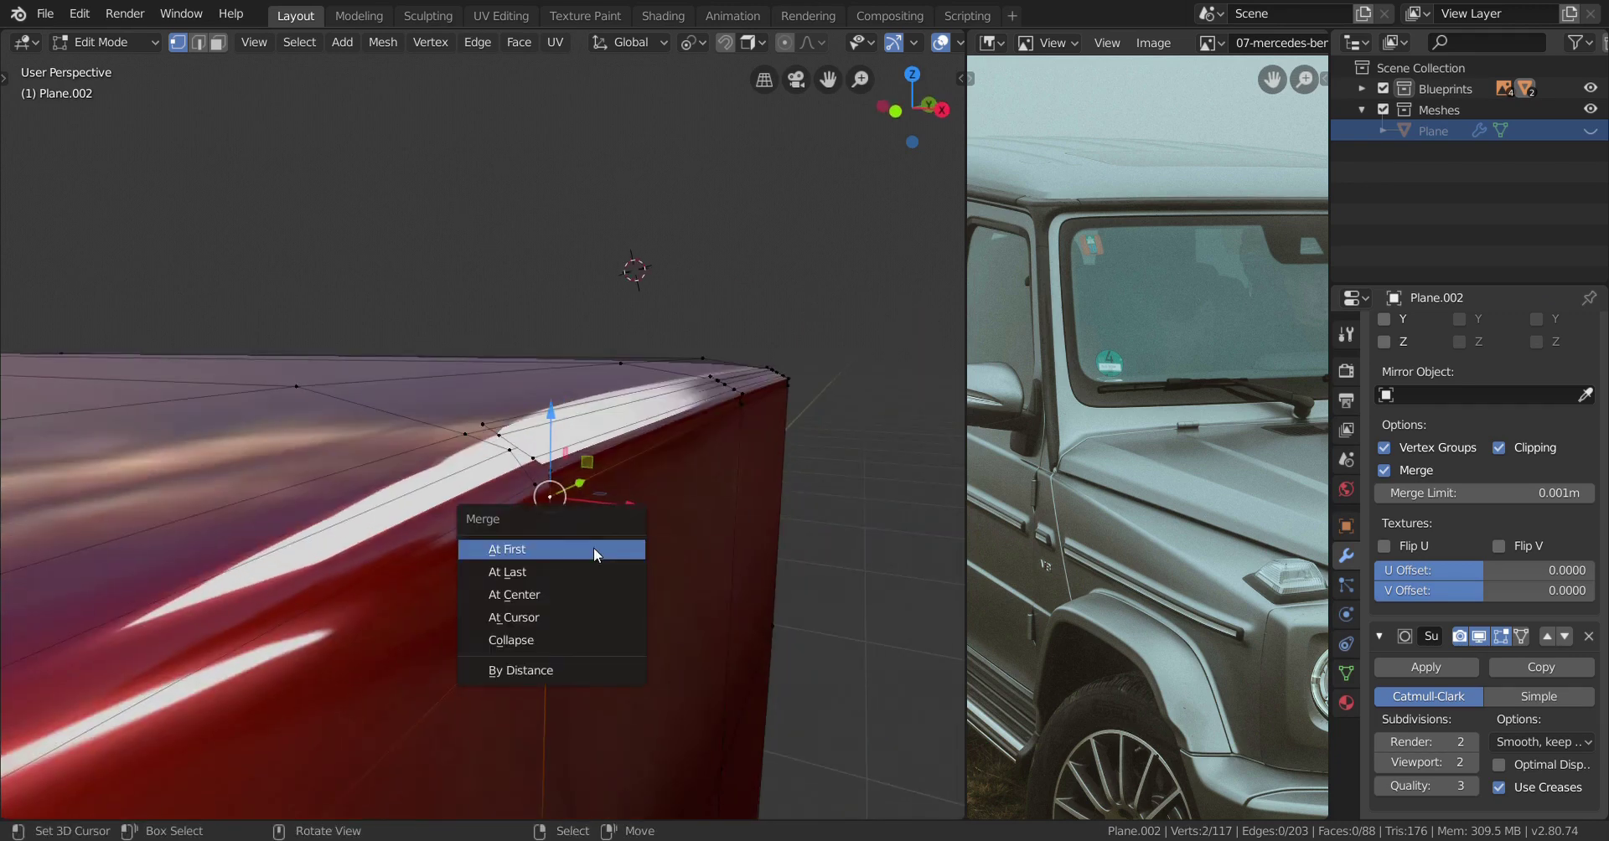
pyautogui.click(526, 572)
# Merge the next pair of seam vertices at the lower edge of the crease.
pyautogui.moveTo(526, 572); pyautogui.dragTo(531, 521, button='middle')
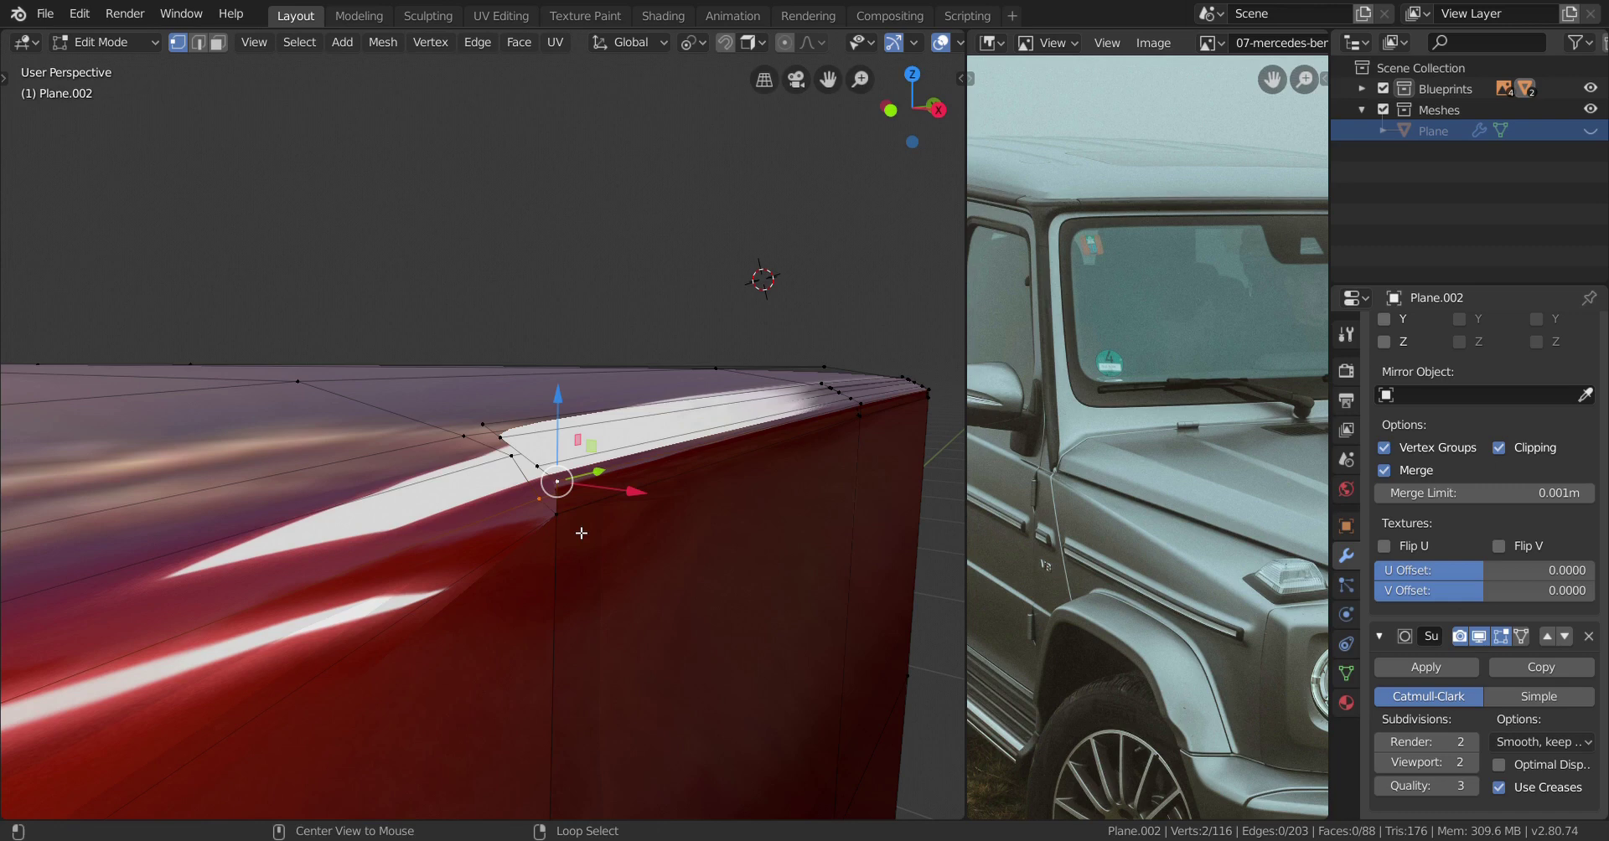
pyautogui.hotkey('alt', 'm')
pyautogui.click(575, 526)
pyautogui.moveTo(574, 525); pyautogui.dragTo(530, 551, button='middle')
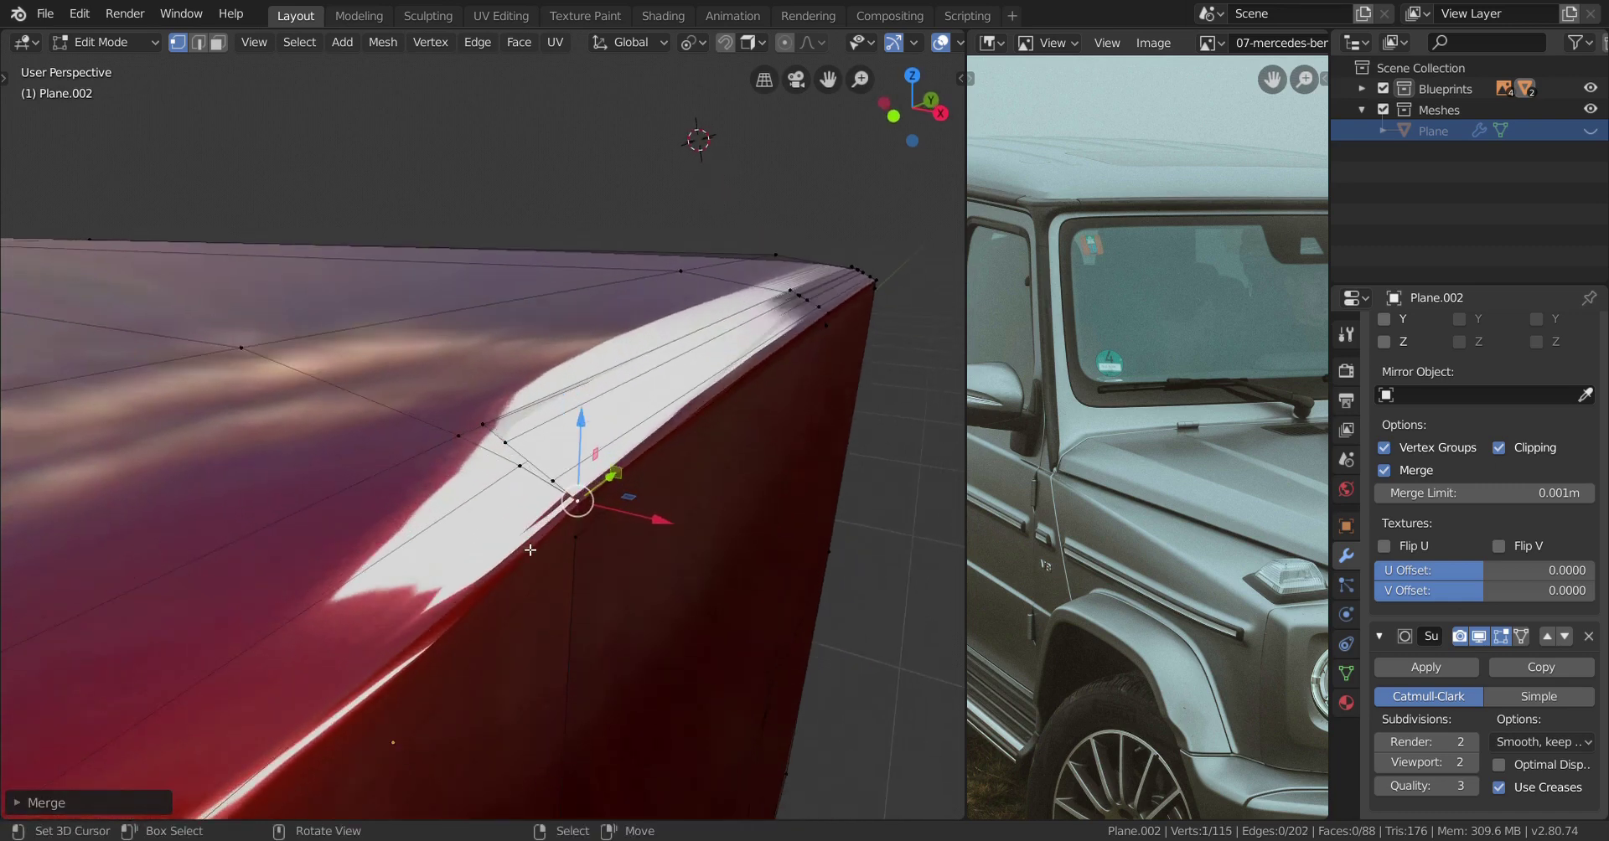
# Merge the hood's rear corner vertex with the neighbouring vertex on the strip.
pyautogui.click(456, 441)
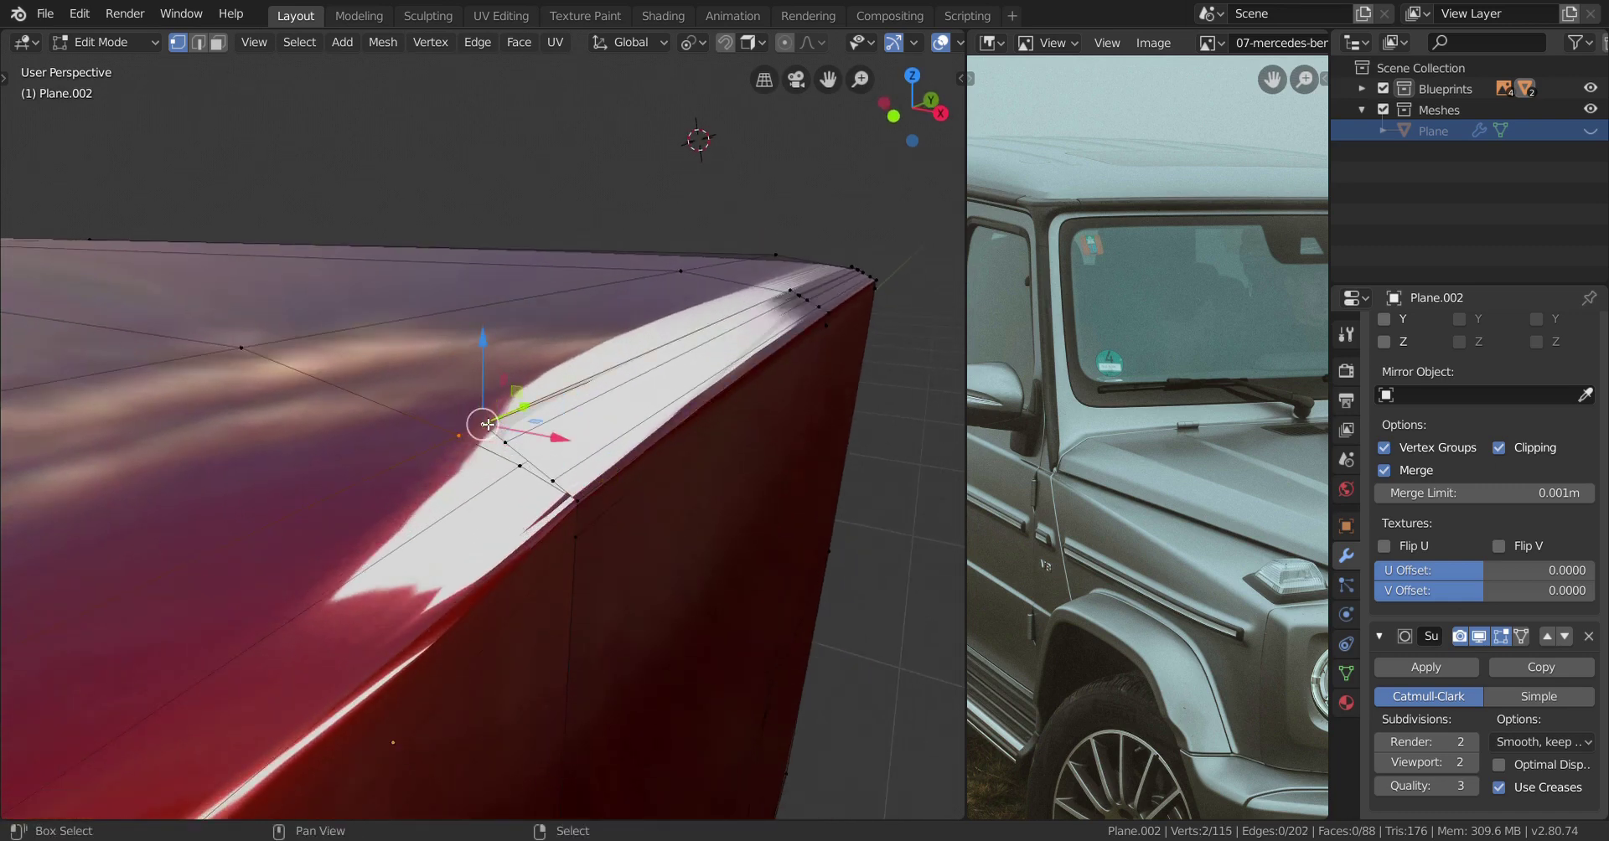
pyautogui.hotkey('alt', 'm')
pyautogui.click(571, 489)
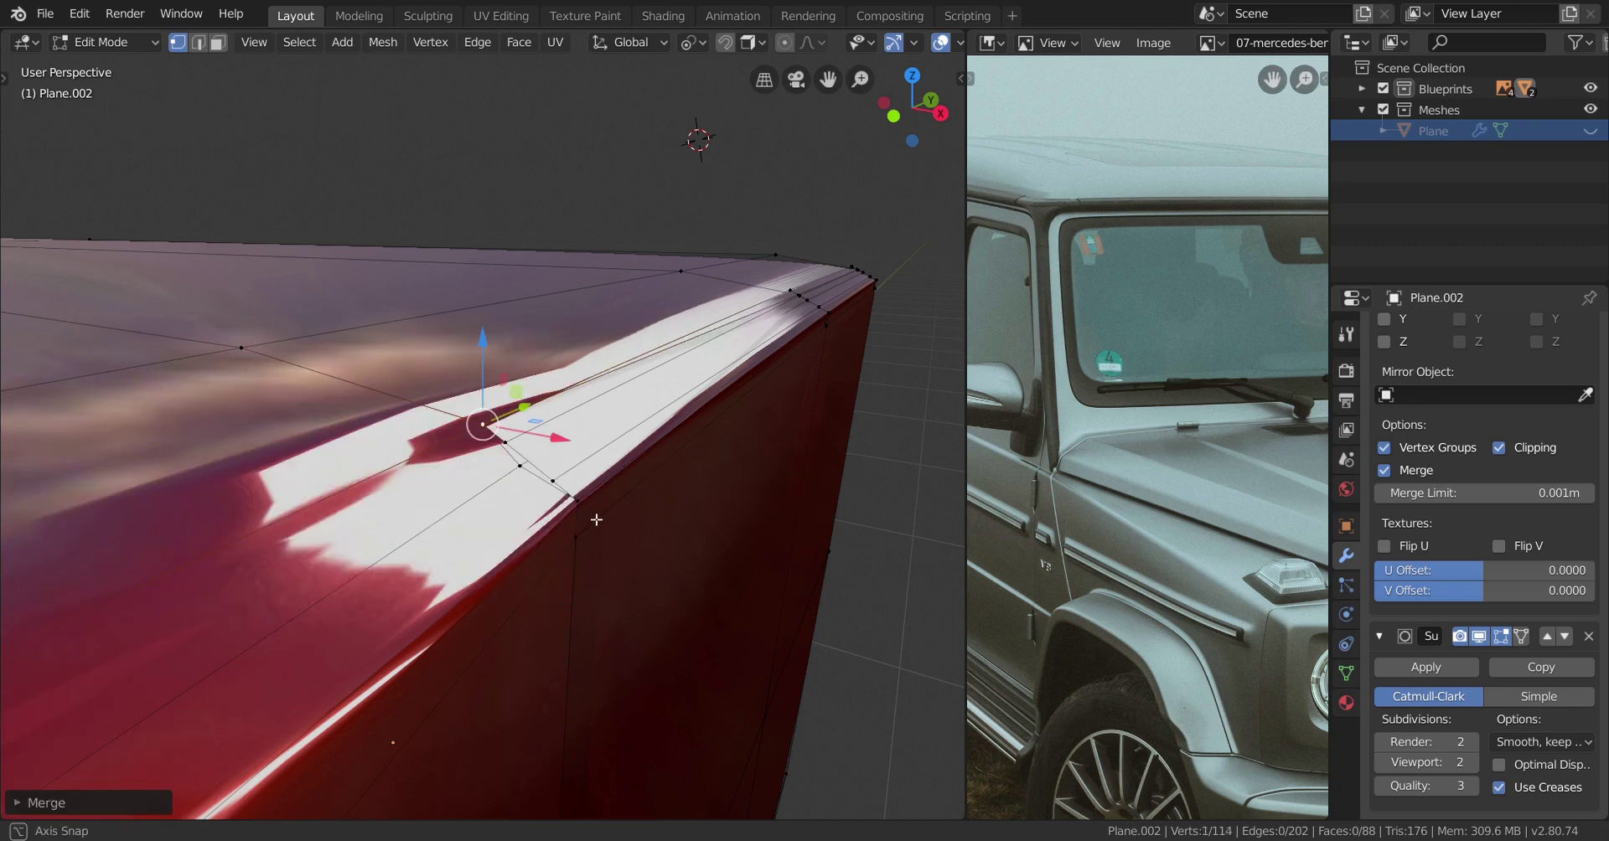
# Bevel the lengthwise edge loop along the hood and strip crease by about 0.00235 m with one segment.
pyautogui.moveTo(570, 490); pyautogui.dragTo(516, 524, button='middle')
pyautogui.scroll(3, 629, 501)
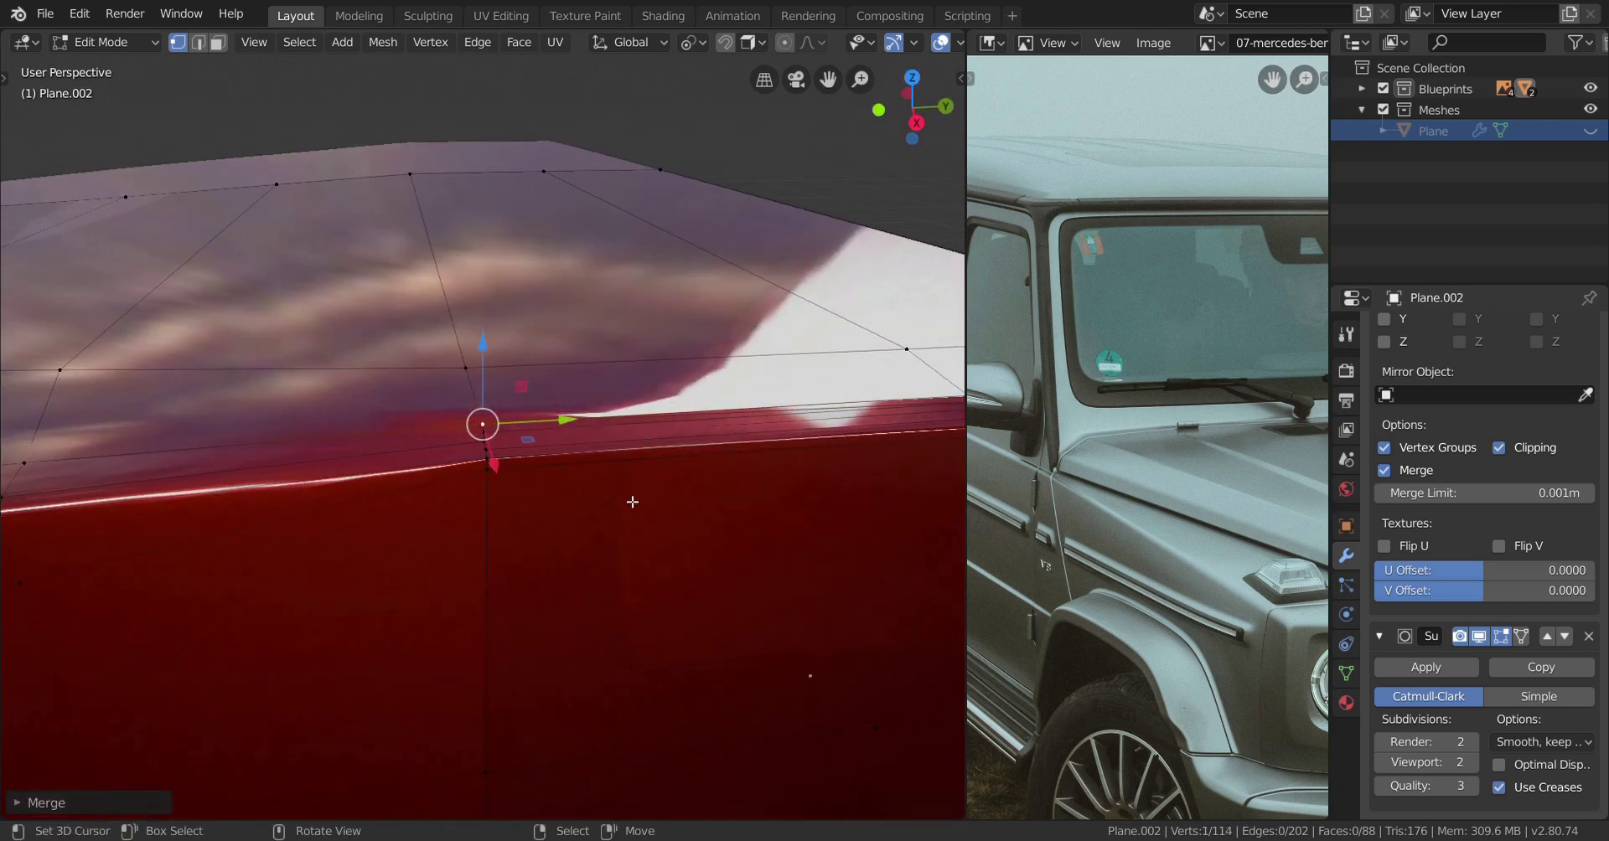
pyautogui.moveTo(632, 501); pyautogui.dragTo(680, 507, button='middle')
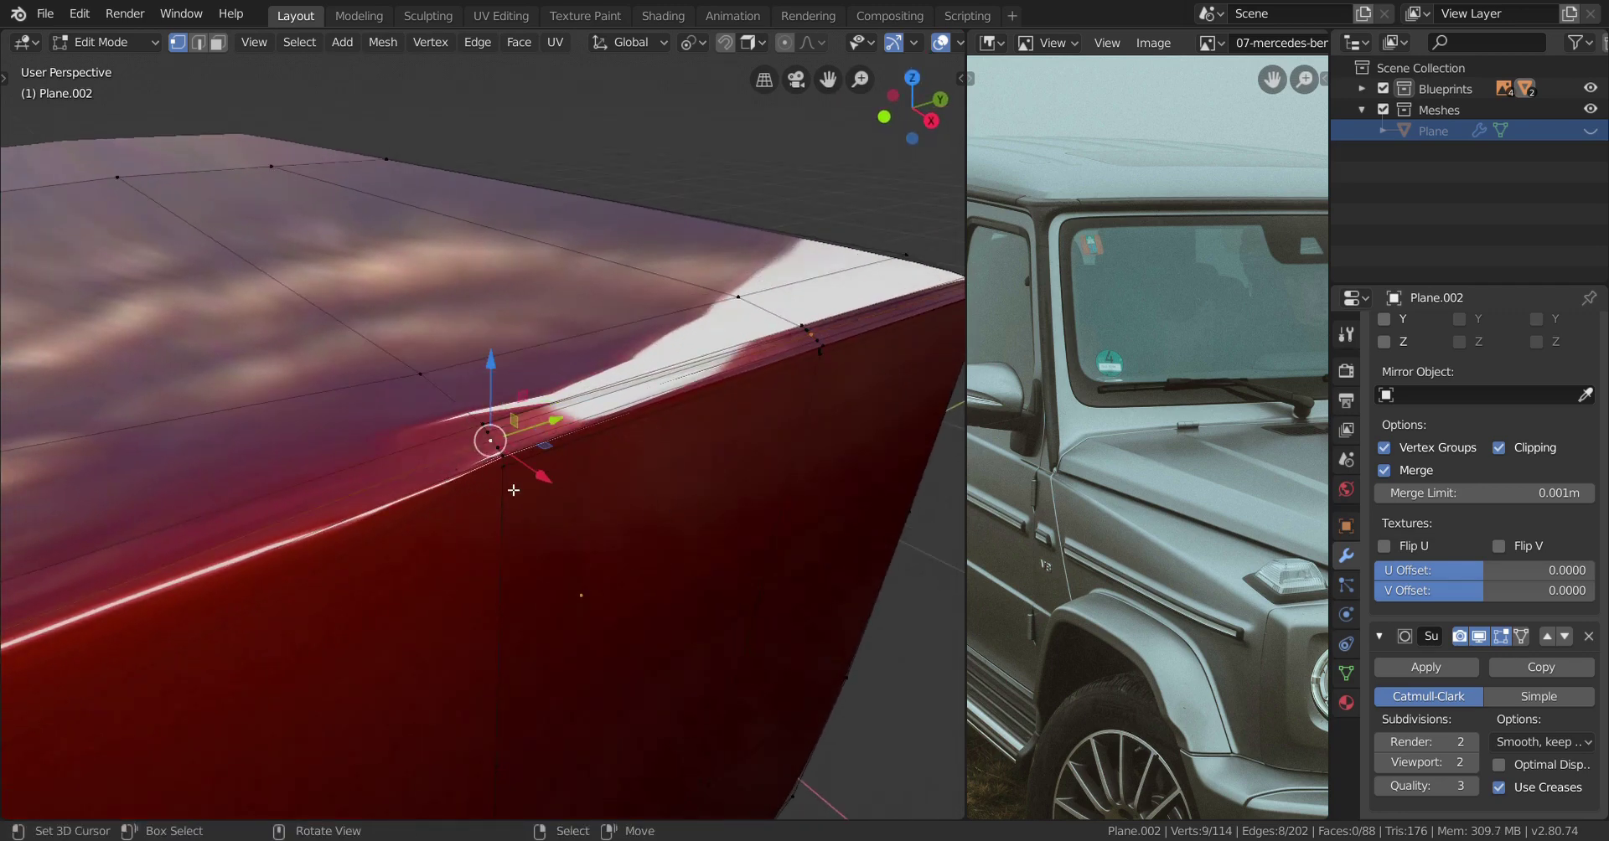
pyautogui.moveTo(514, 490); pyautogui.dragTo(614, 489, button='middle')
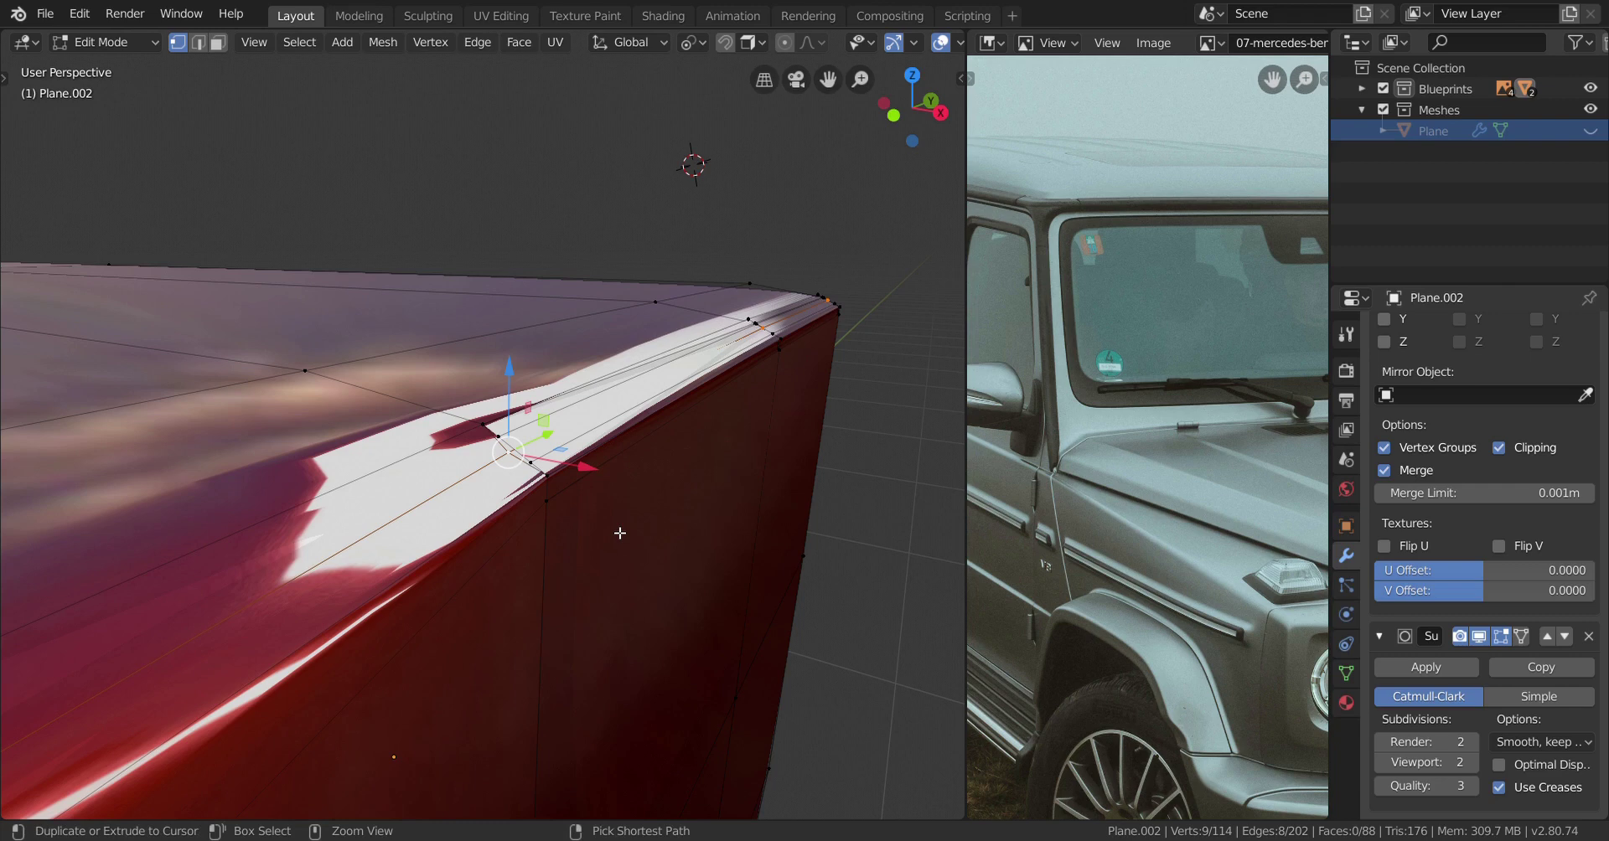
pyautogui.hotkey('ctrl', 'b')
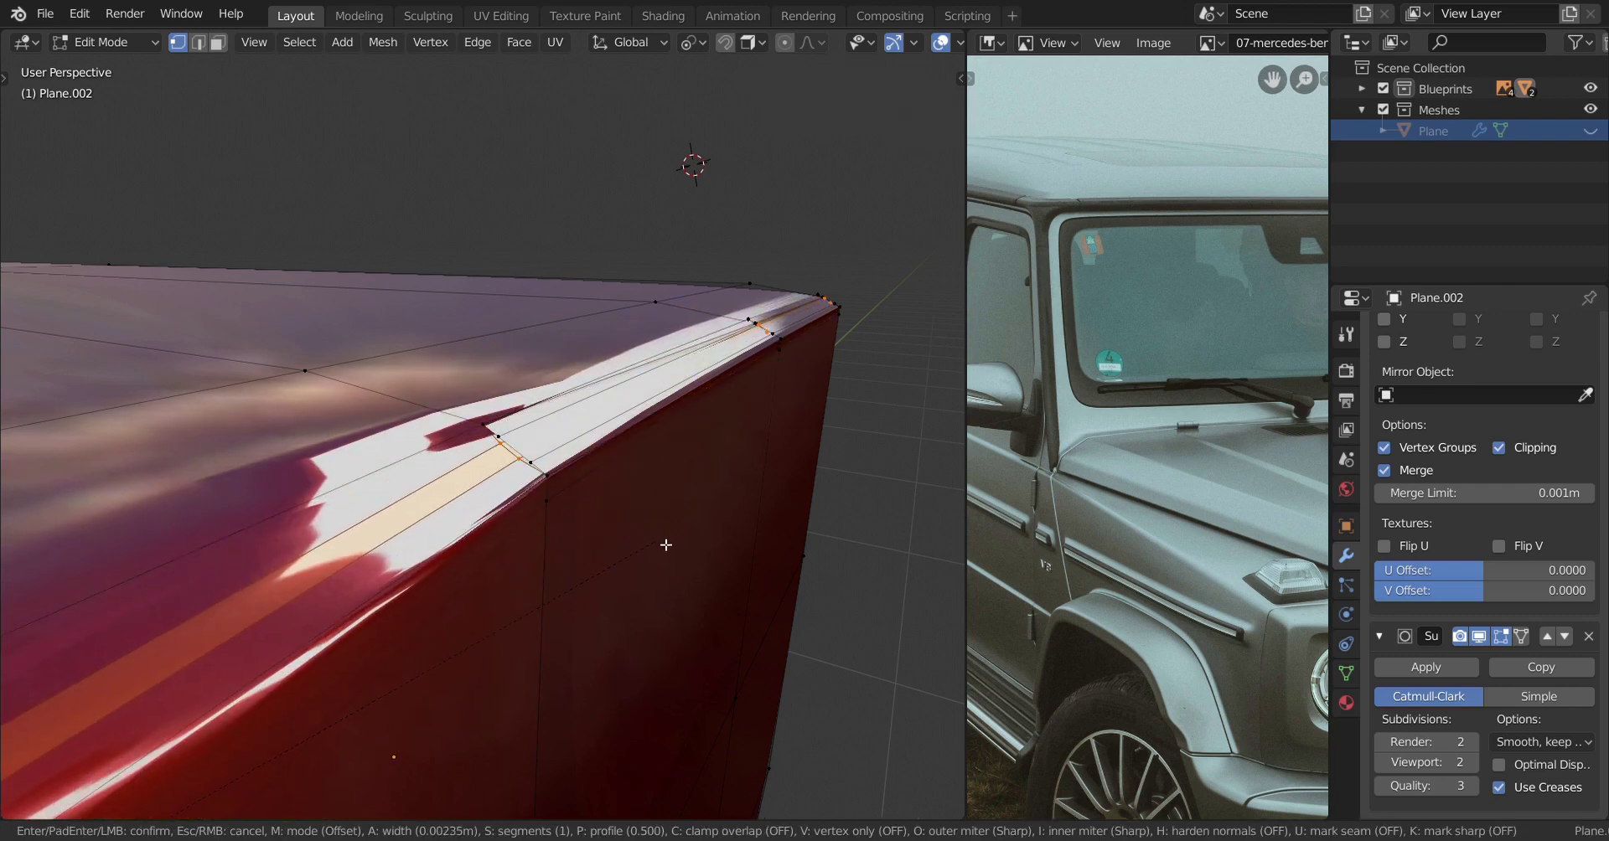
pyautogui.click(667, 544)
# Merge the two doubled vertex pairs where the beveled crease meets the hood-to-strip seam, each at the last selected vertex.
pyautogui.moveTo(600, 559); pyautogui.dragTo(551, 539, button='middle')
pyautogui.click(541, 476)
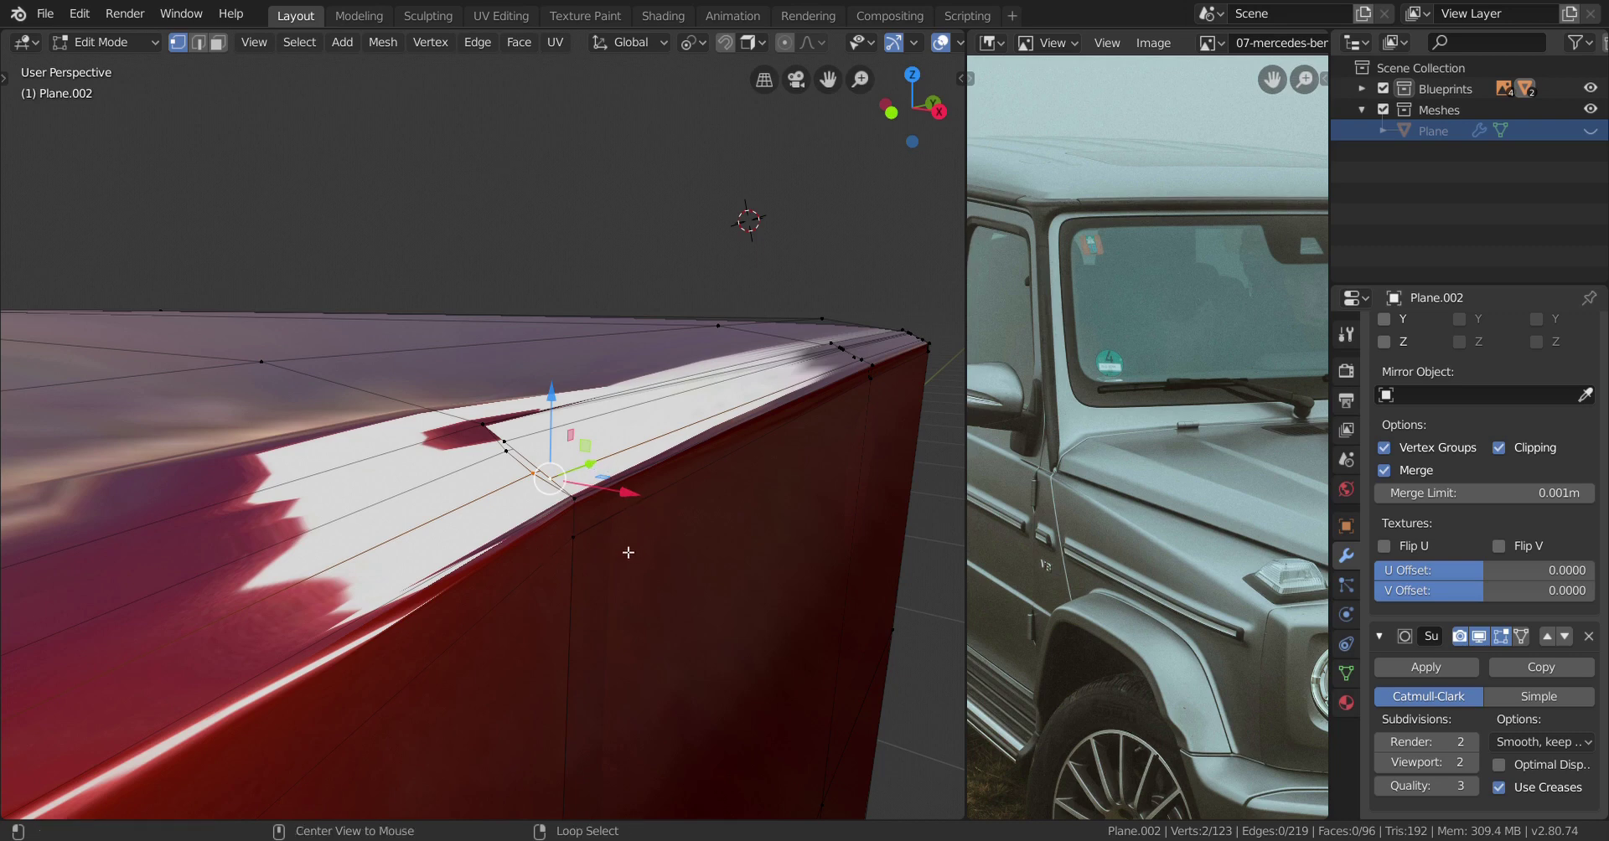
pyautogui.hotkey('alt', 'm')
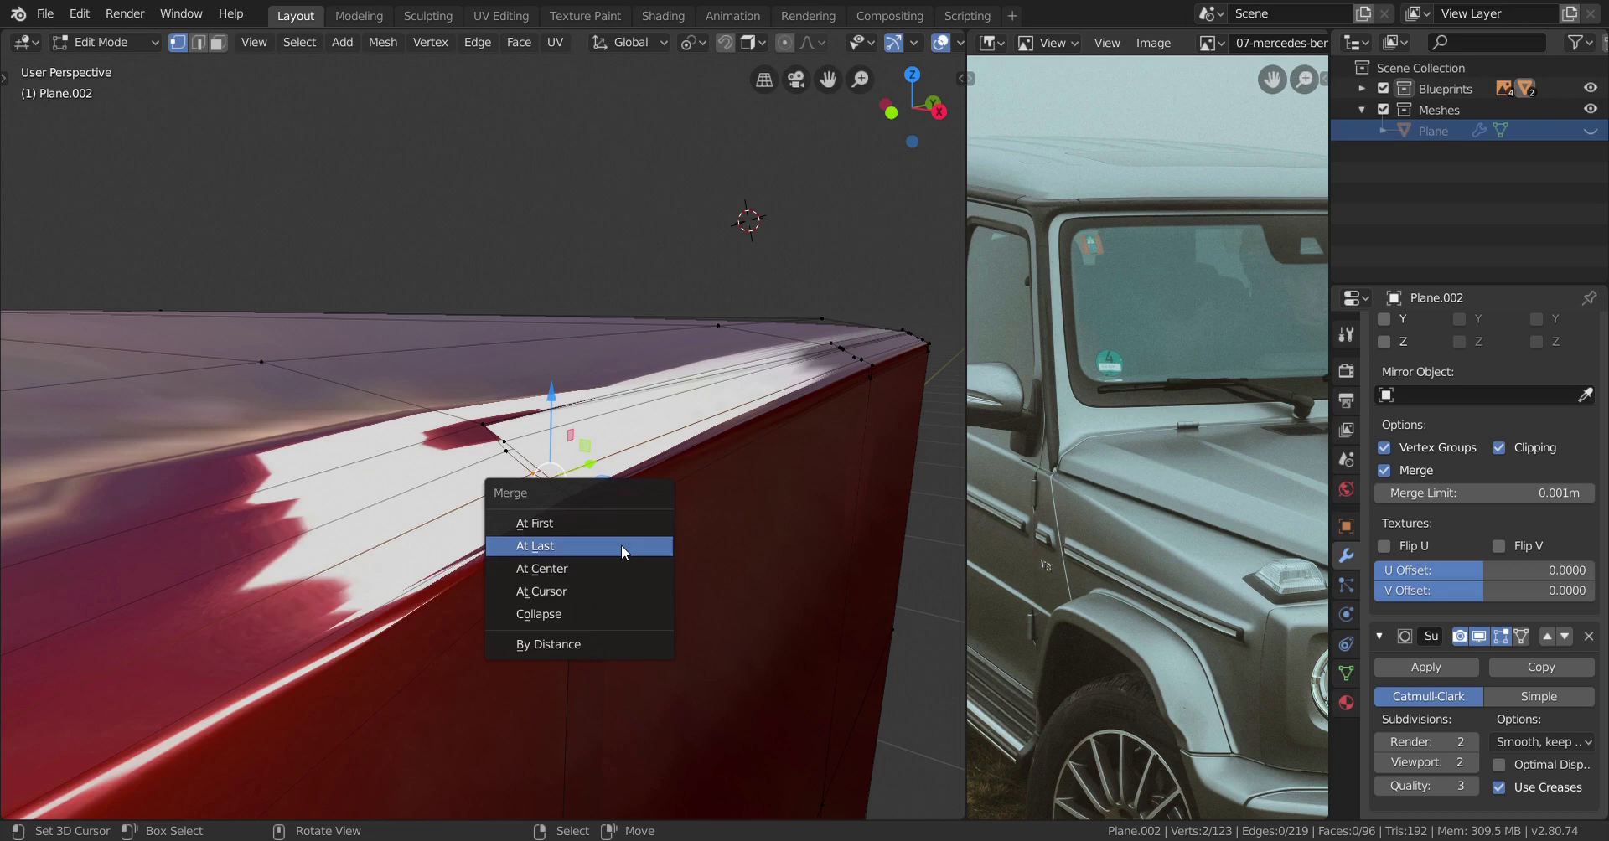
pyautogui.click(621, 545)
pyautogui.keyDown('shift'); pyautogui.click(506, 445); pyautogui.keyUp('shift')
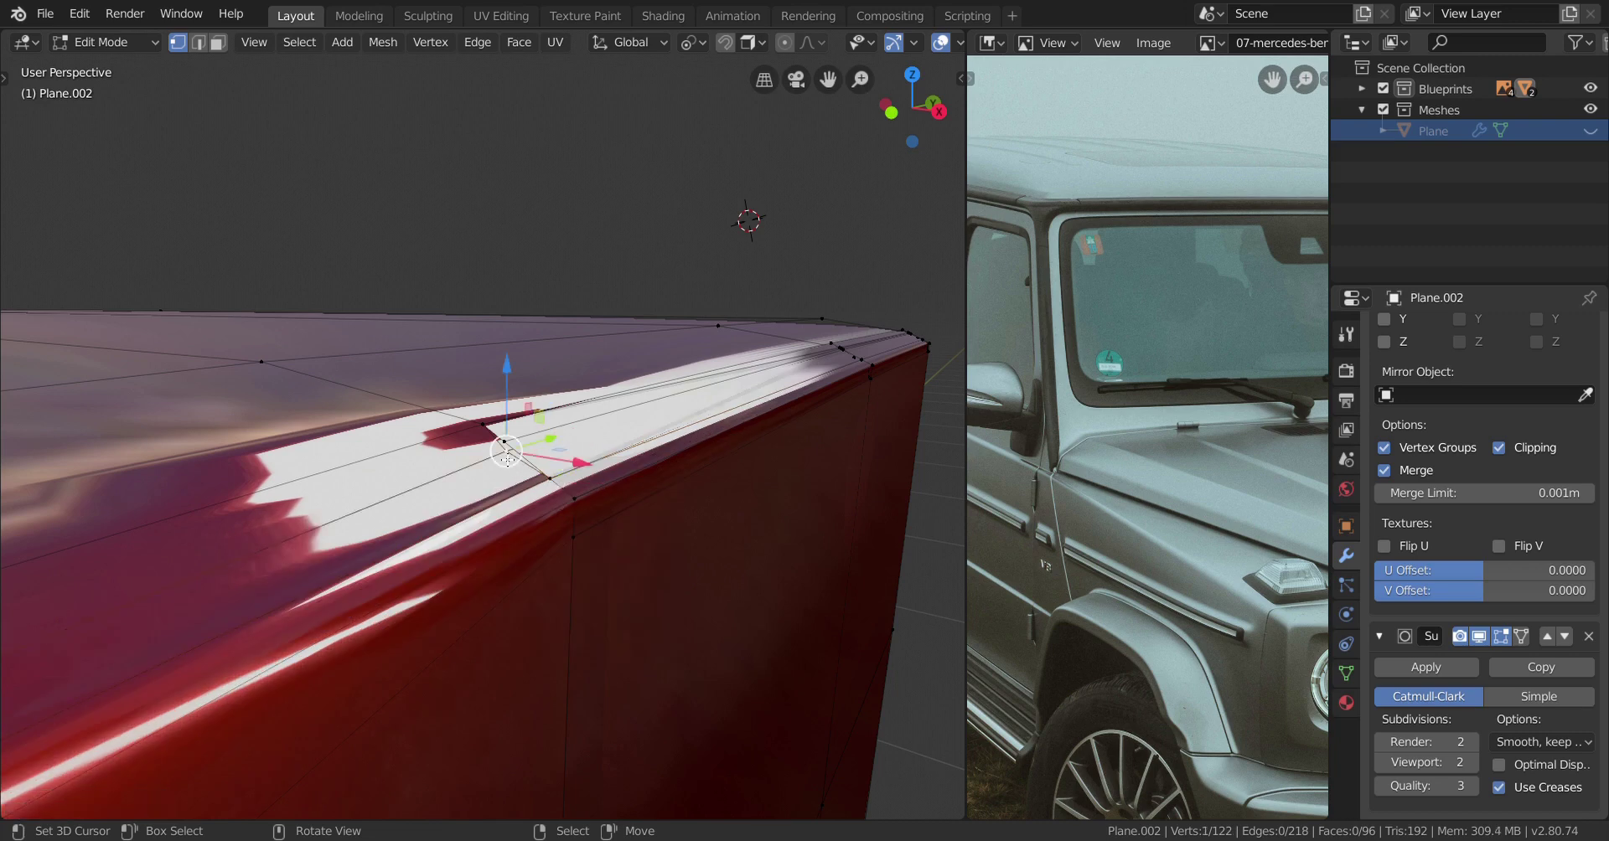
pyautogui.hotkey('alt', 'm')
pyautogui.click(624, 546)
# Delete the vertices of the side panel's vertical loop below the hood-to-strip seam, keeping the top one at the crease.
pyautogui.moveTo(639, 553); pyautogui.dragTo(575, 539, button='middle')
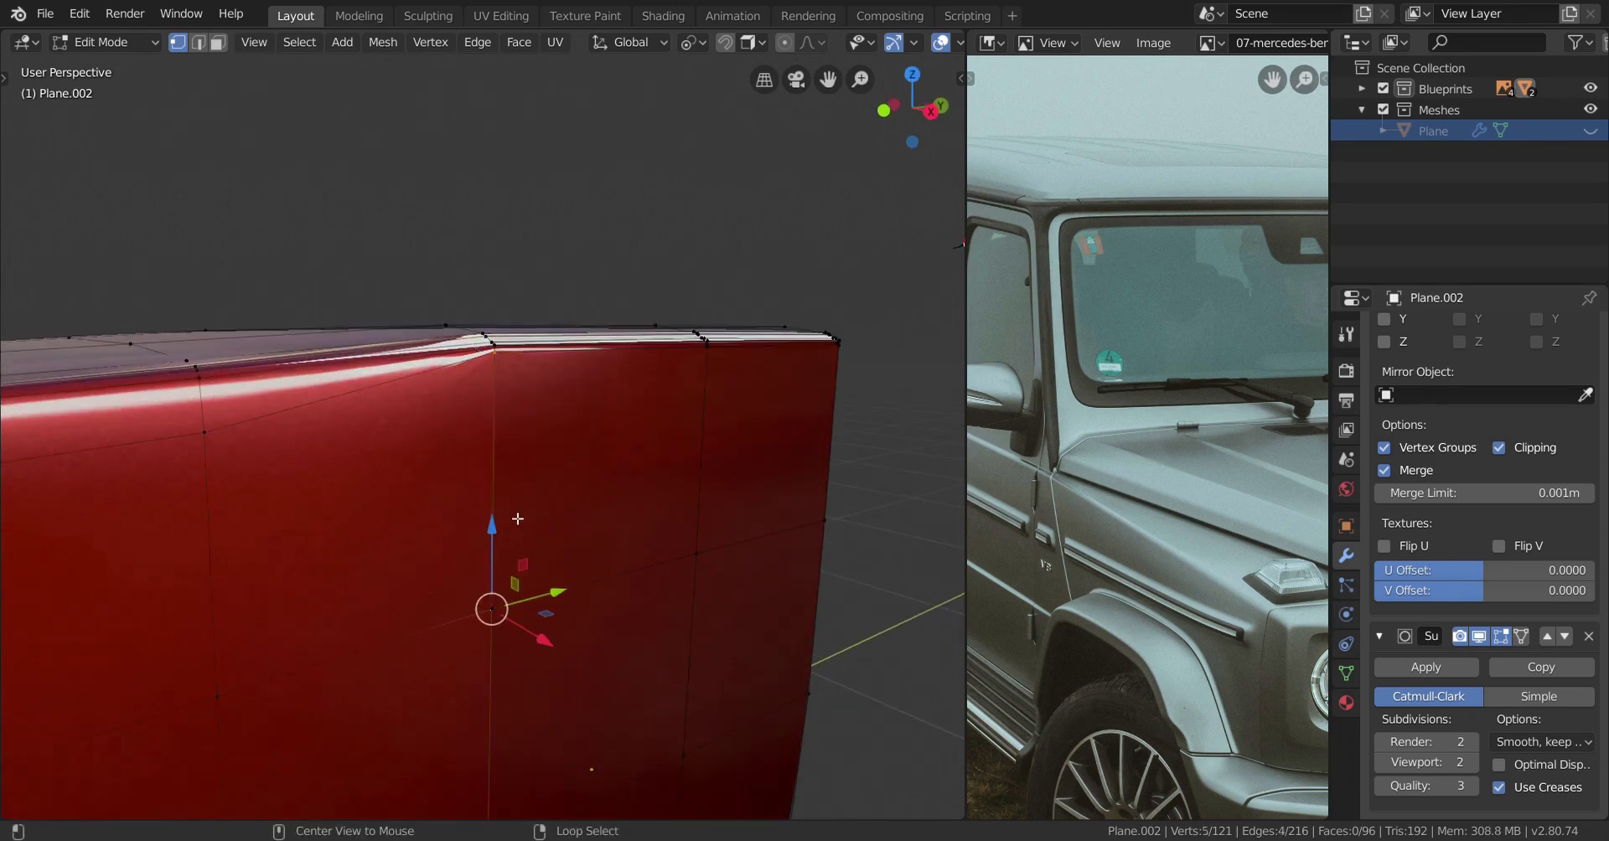
pyautogui.scroll(2, 537, 521)
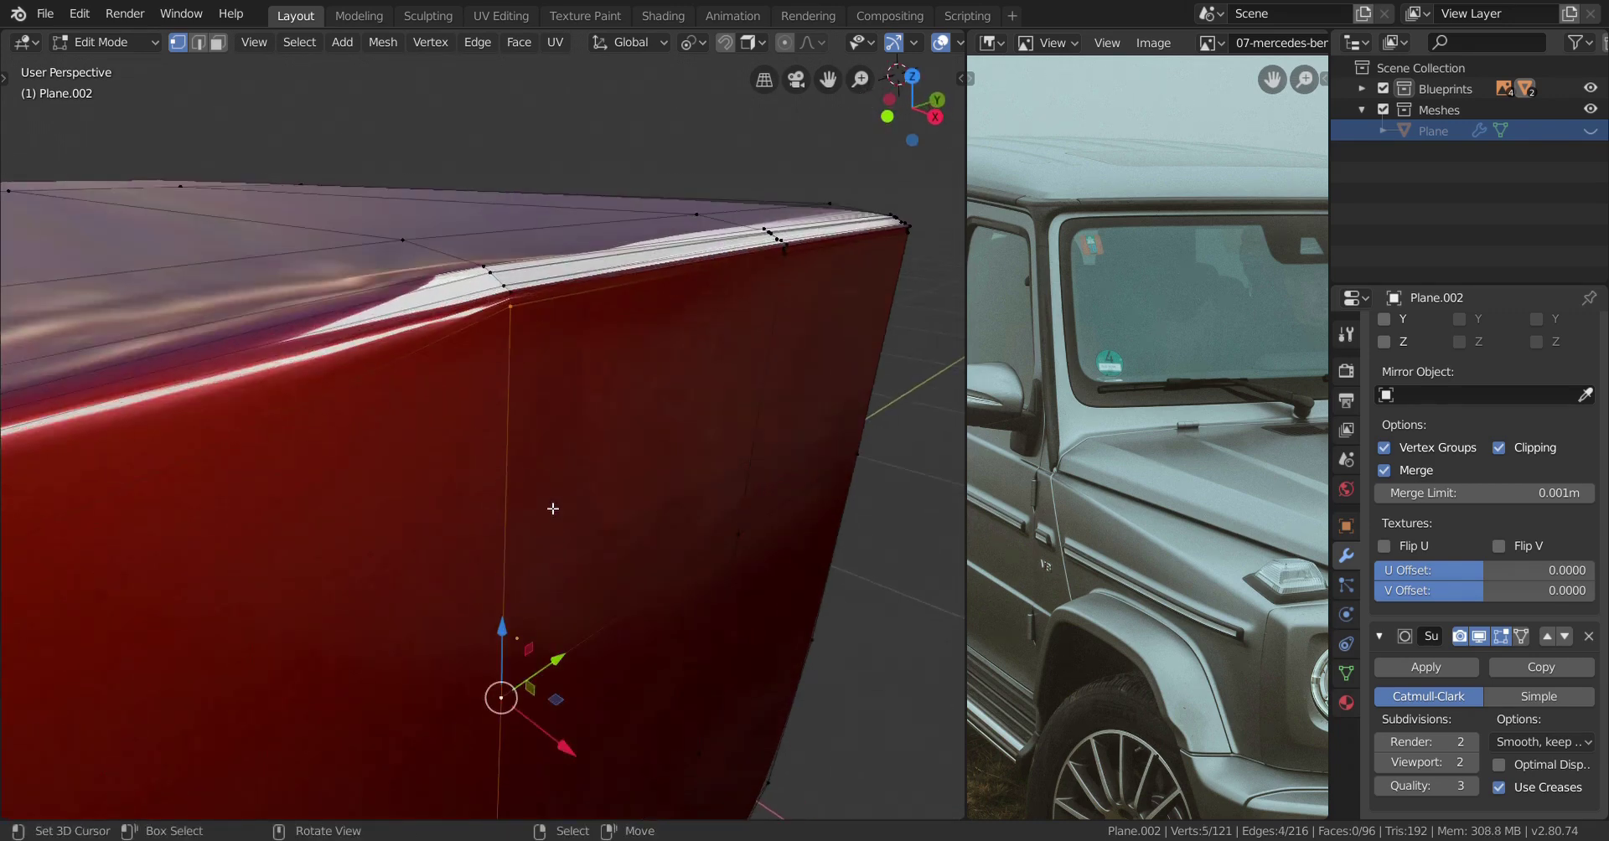
pyautogui.moveTo(579, 241); pyautogui.dragTo(461, 373)
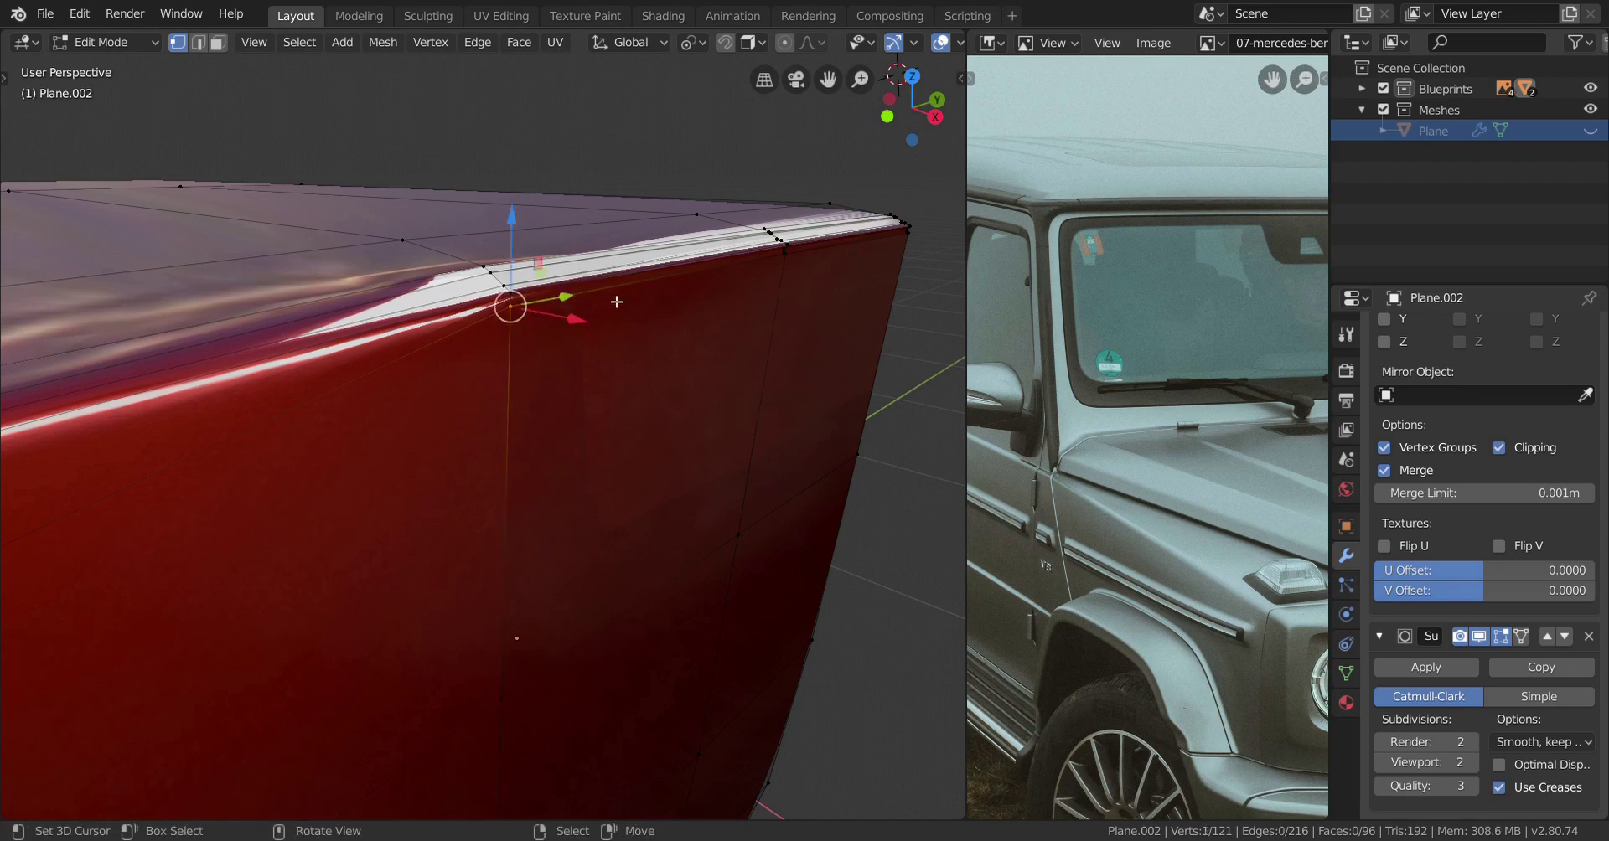
pyautogui.hotkey('ctrl', 'z')
pyautogui.keyDown('ctrl'); pyautogui.moveTo(615, 271); pyautogui.dragTo(408, 420); pyautogui.keyUp('ctrl')
pyautogui.scroll(-2, 402, 457)
pyautogui.keyDown('shift'); pyautogui.moveTo(438, 457); pyautogui.dragTo(388, 277, button='middle'); pyautogui.keyUp('shift')
pyautogui.press('x')
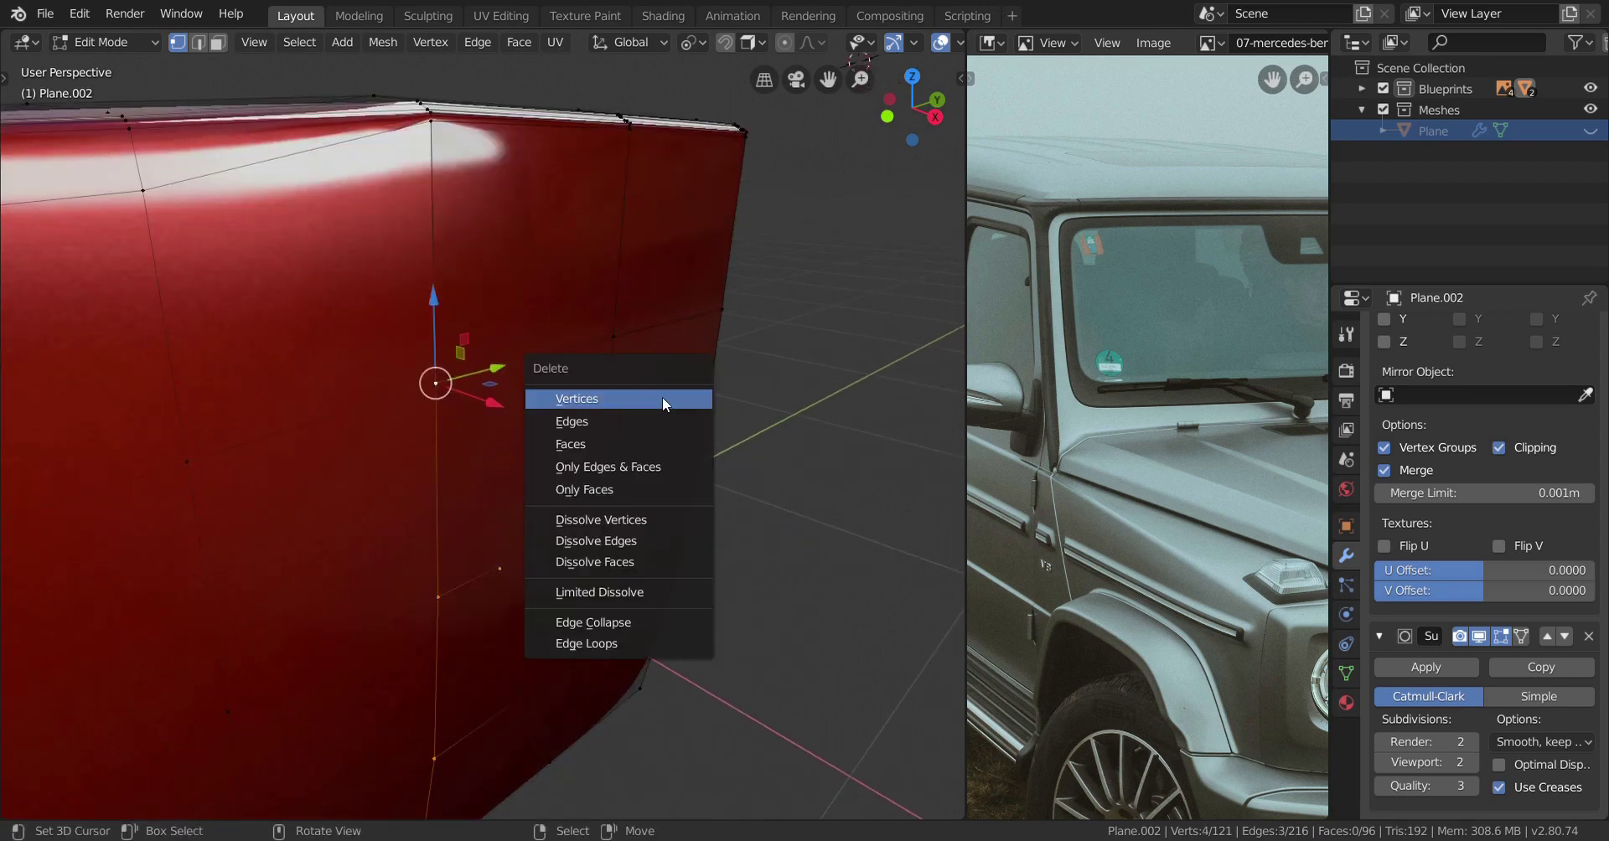
pyautogui.click(657, 399)
# In wireframe, merge the two lowest doubled vertex pairs on the strip's middle cross loop, each at the last selected vertex.
pyautogui.moveTo(662, 405); pyautogui.dragTo(559, 509, button='middle')
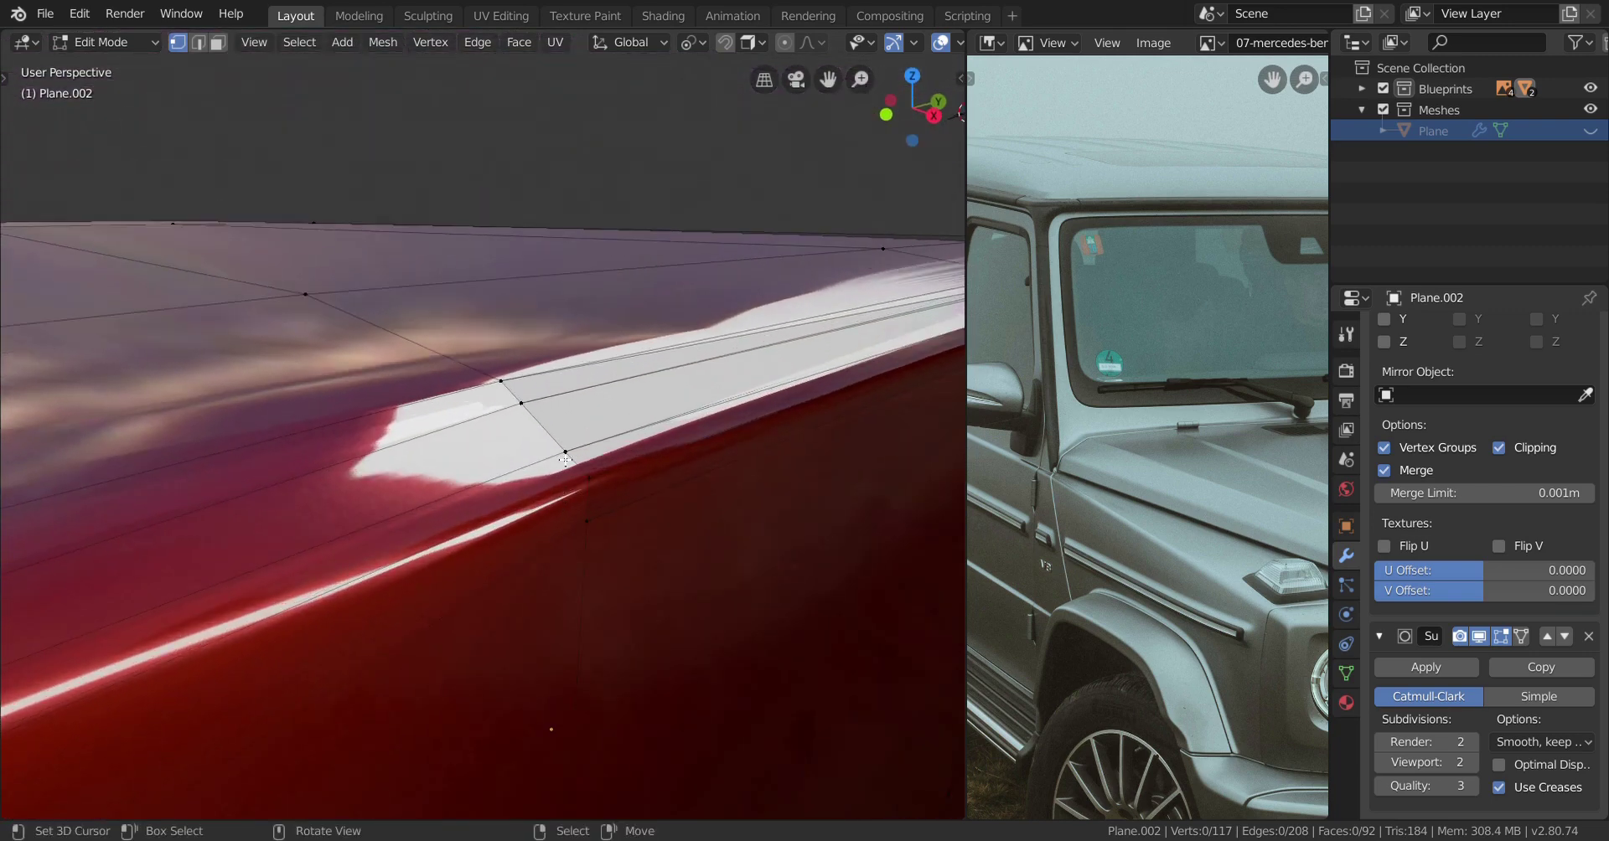
pyautogui.moveTo(592, 449); pyautogui.dragTo(557, 496, button='middle')
pyautogui.moveTo(659, 493); pyautogui.dragTo(458, 534, button='middle')
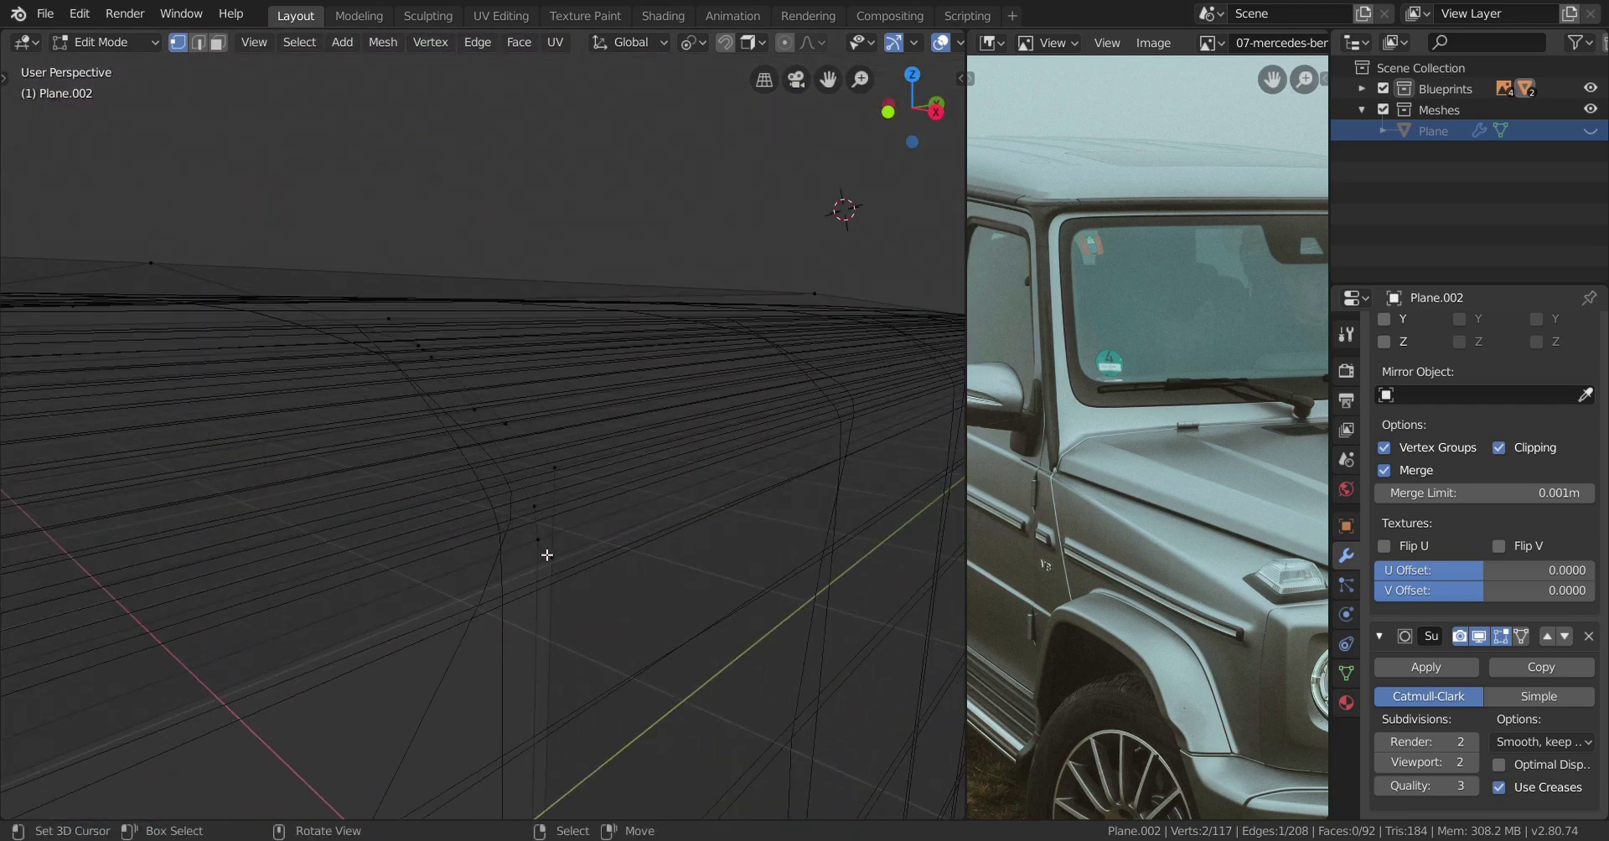
pyautogui.hotkey('alt', 'm')
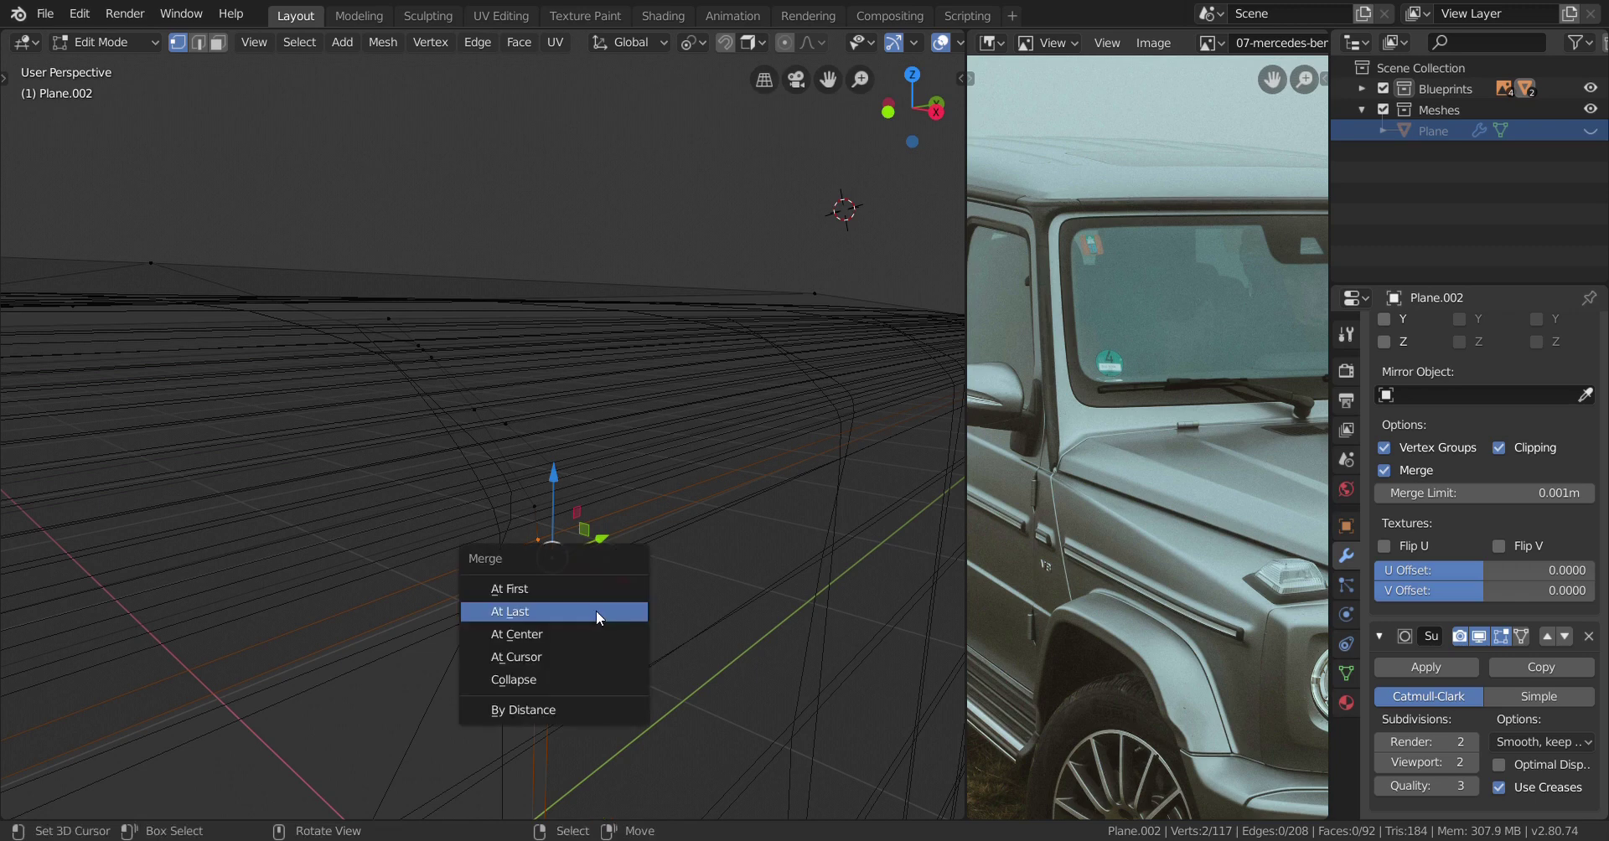
pyautogui.click(596, 611)
pyautogui.rightClick(543, 505)
pyautogui.keyDown('shift'); pyautogui.rightClick(554, 469); pyautogui.keyUp('shift')
pyautogui.moveTo(570, 483); pyautogui.dragTo(616, 609, button='middle')
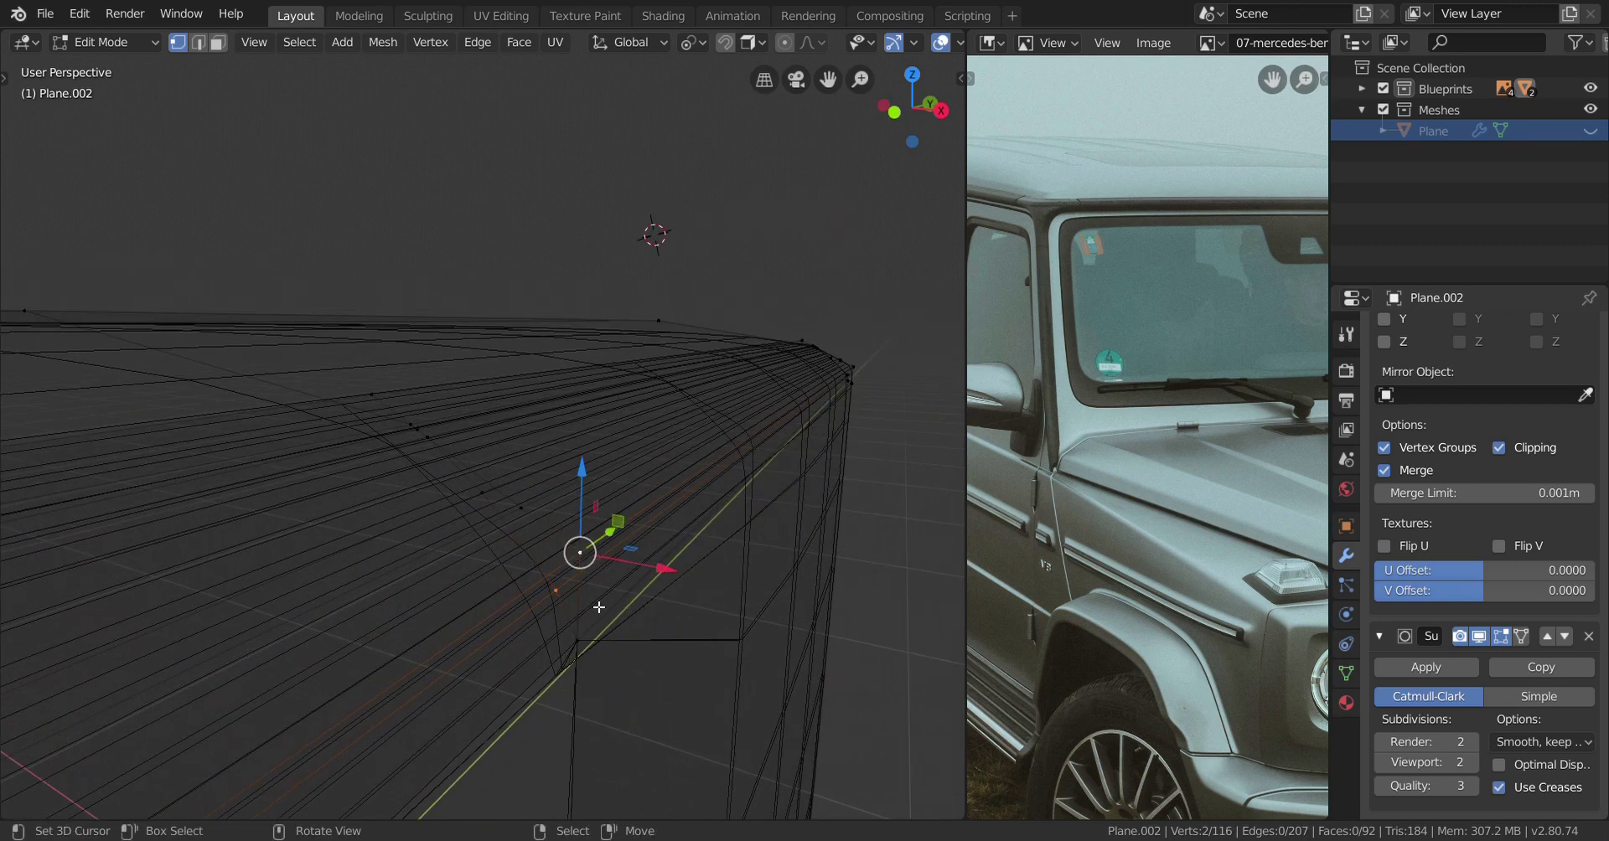
pyautogui.hotkey('alt', 'm')
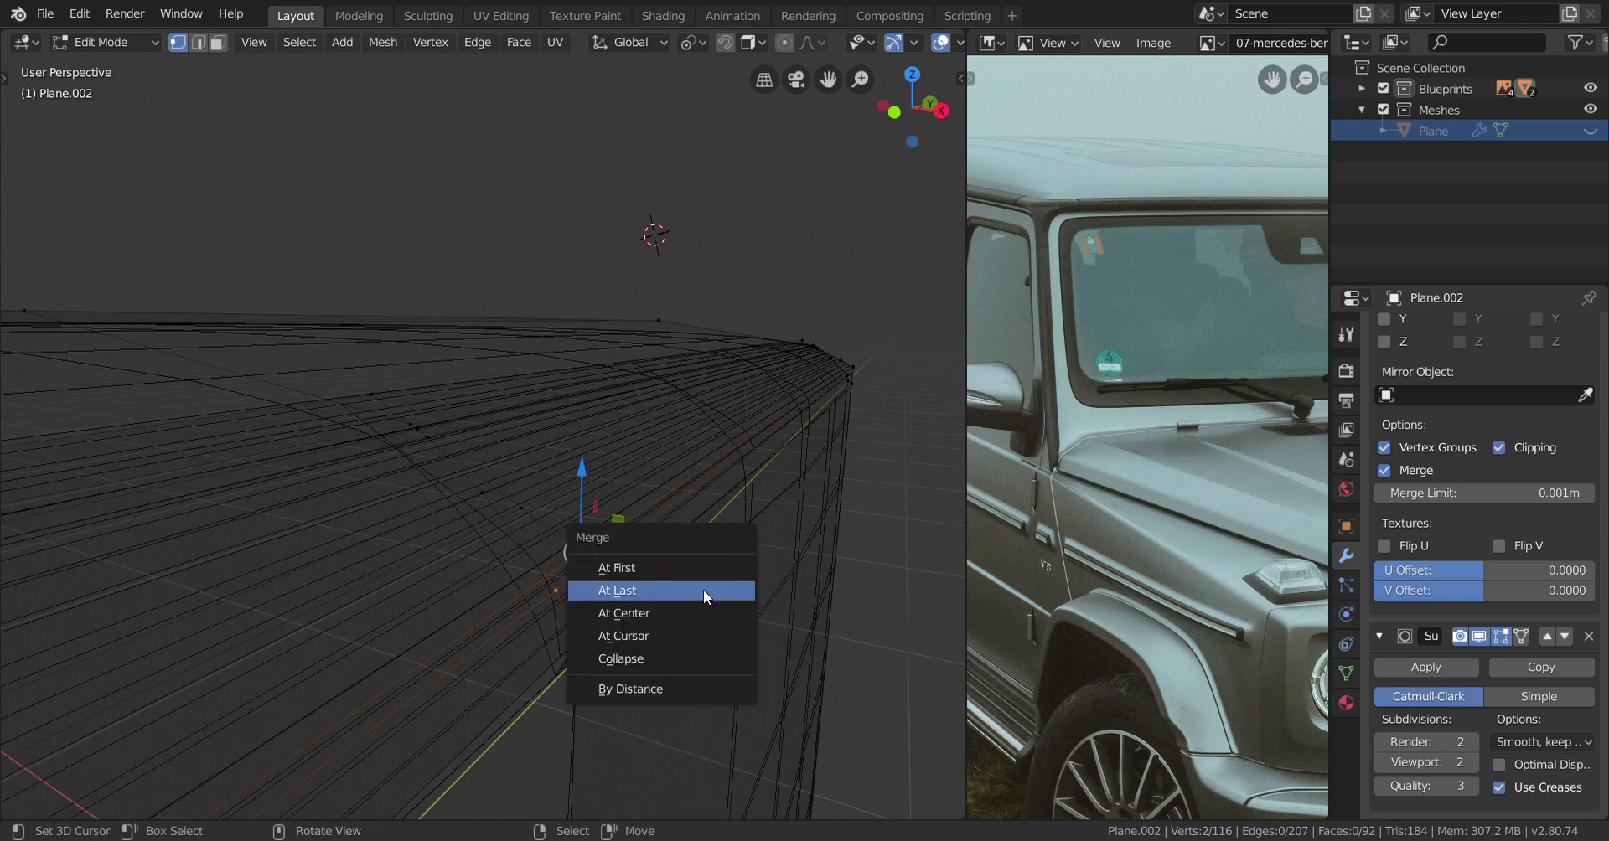
pyautogui.click(703, 590)
# Merge the next two doubled vertex pairs up the strip's middle cross loop, each at the last selected vertex.
pyautogui.moveTo(702, 590); pyautogui.dragTo(613, 553, button='middle')
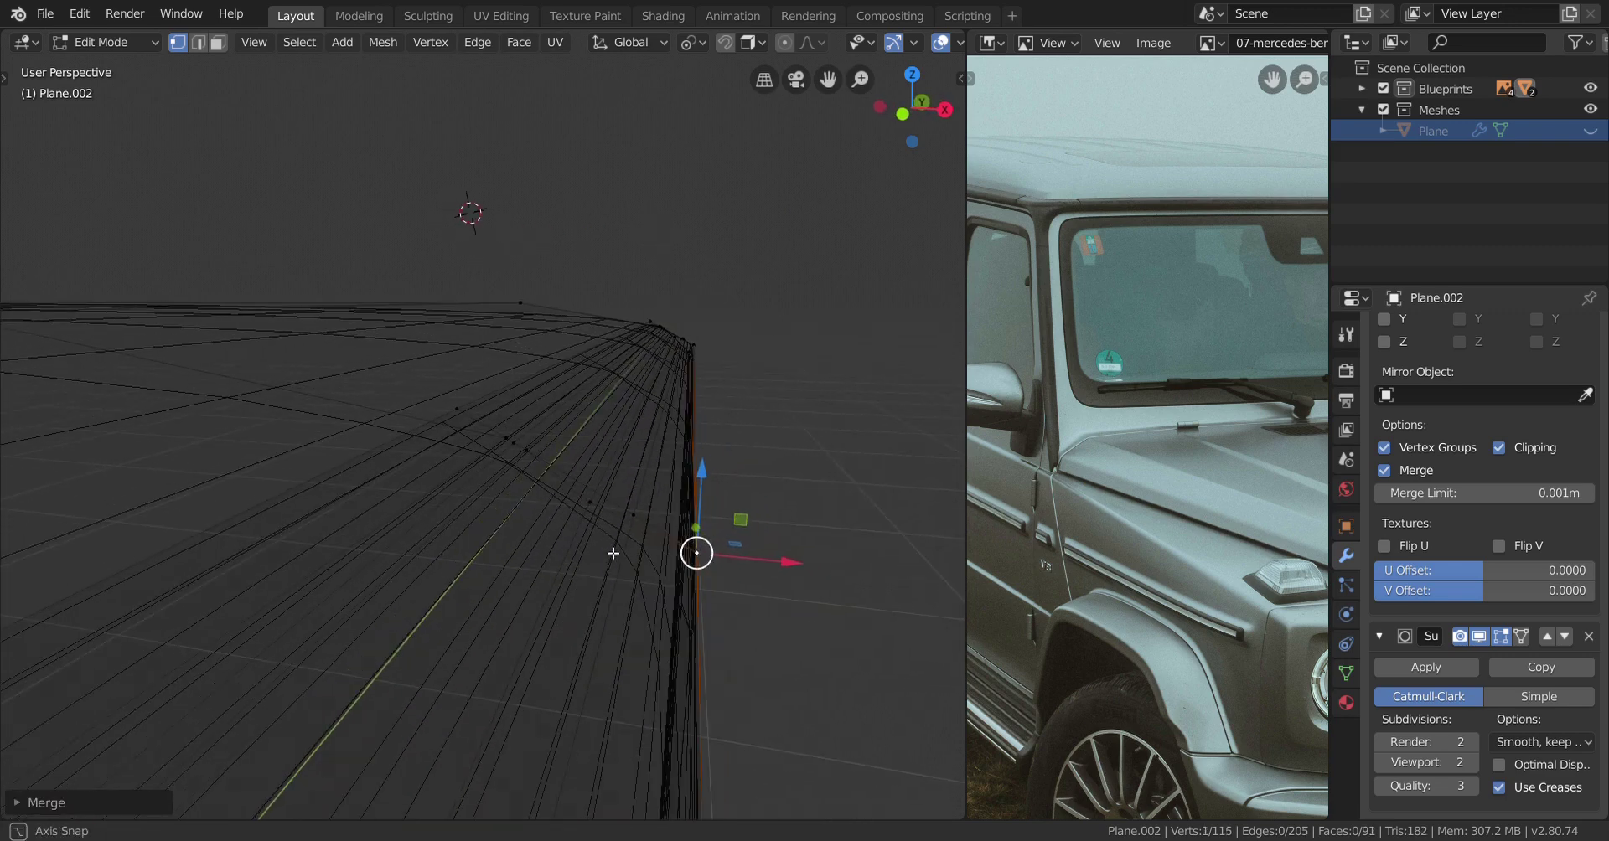
pyautogui.click(595, 518)
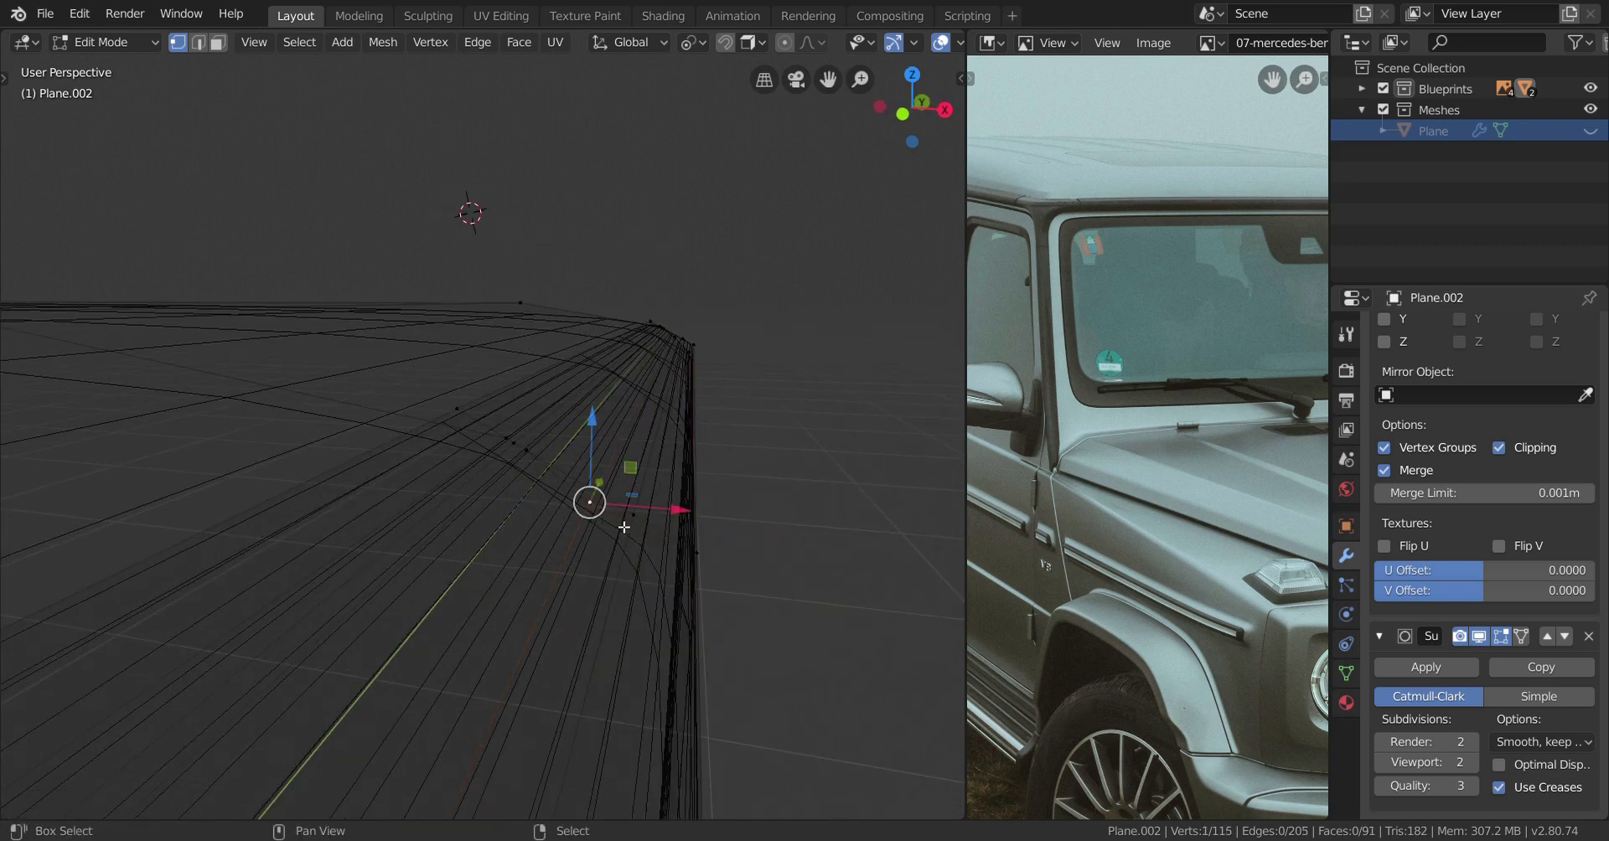
pyautogui.hotkey('alt', 'm')
pyautogui.click(640, 568)
pyautogui.moveTo(575, 510); pyautogui.dragTo(652, 542, button='middle')
pyautogui.rightClick(516, 466)
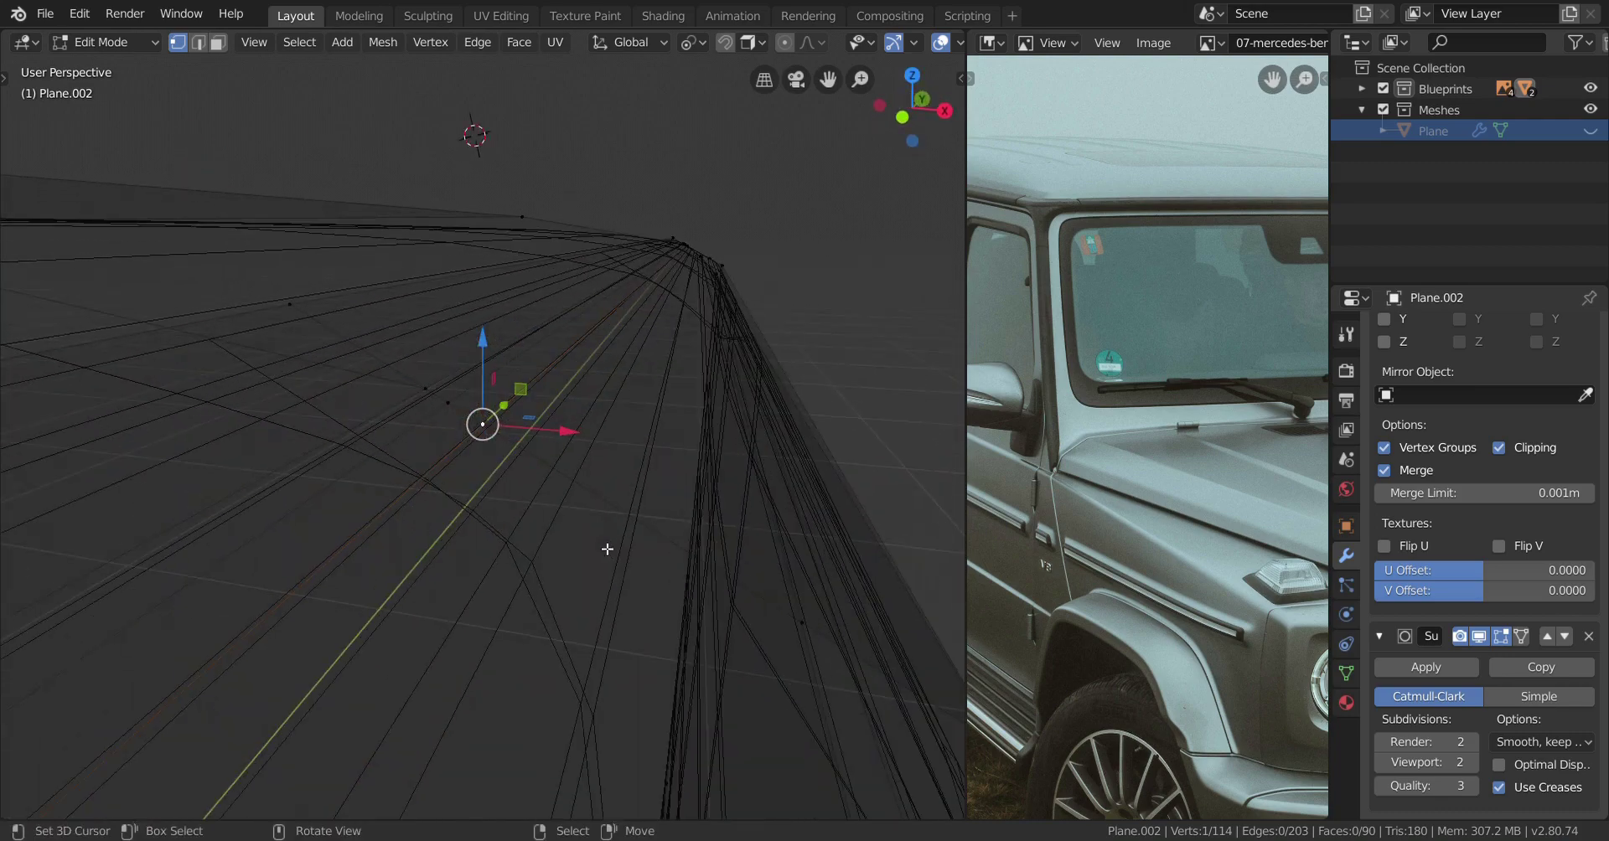
pyautogui.moveTo(534, 552); pyautogui.dragTo(609, 582, button='middle')
pyautogui.press('z')
pyautogui.click(519, 552)
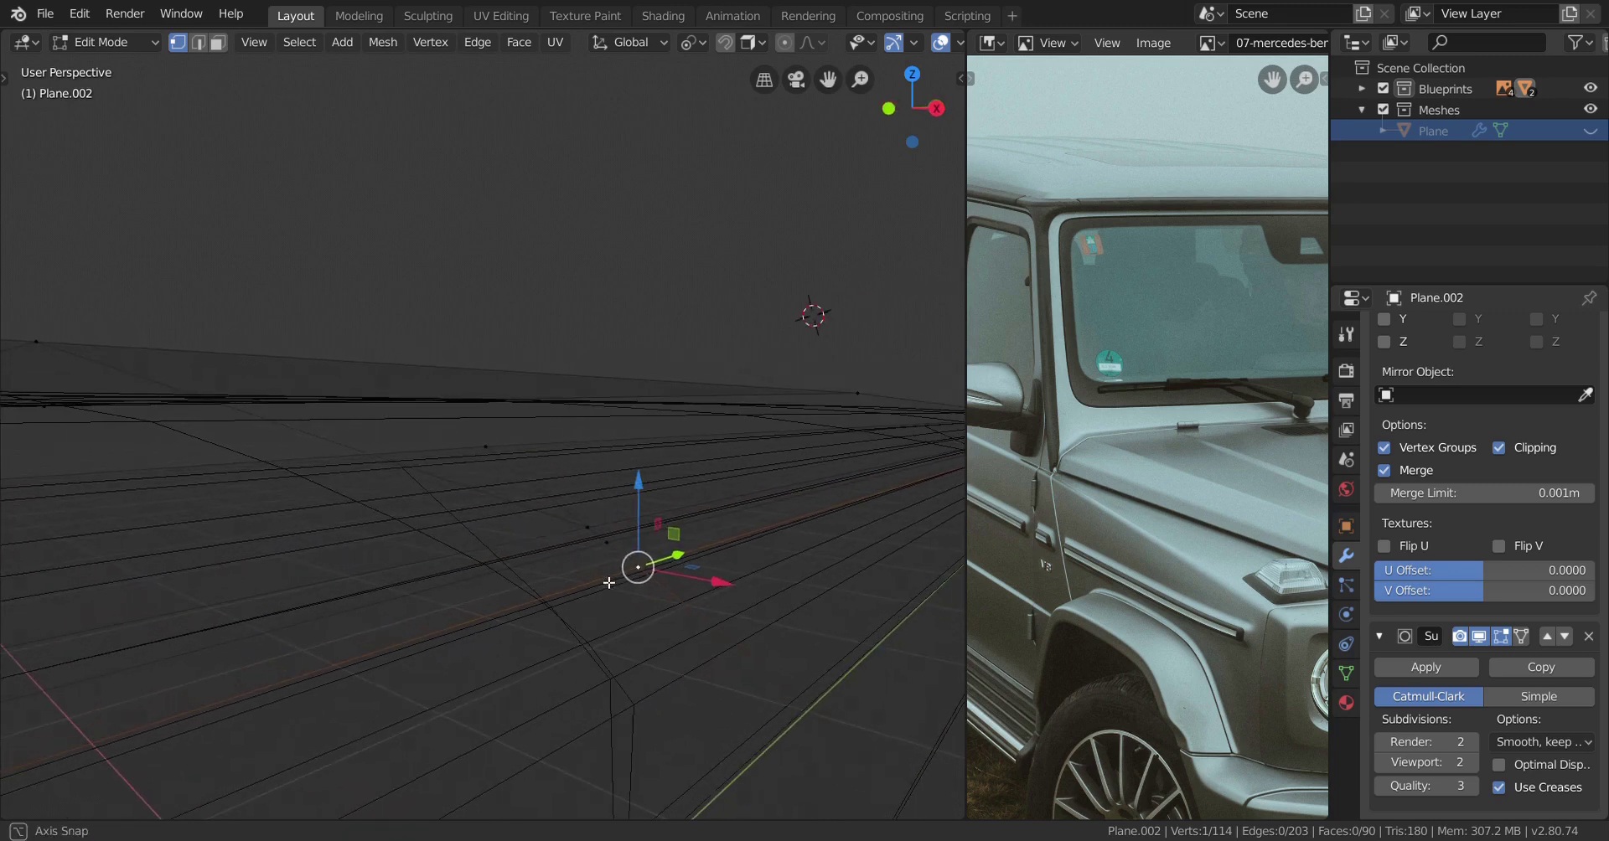
pyautogui.press('m')
pyautogui.click(664, 601)
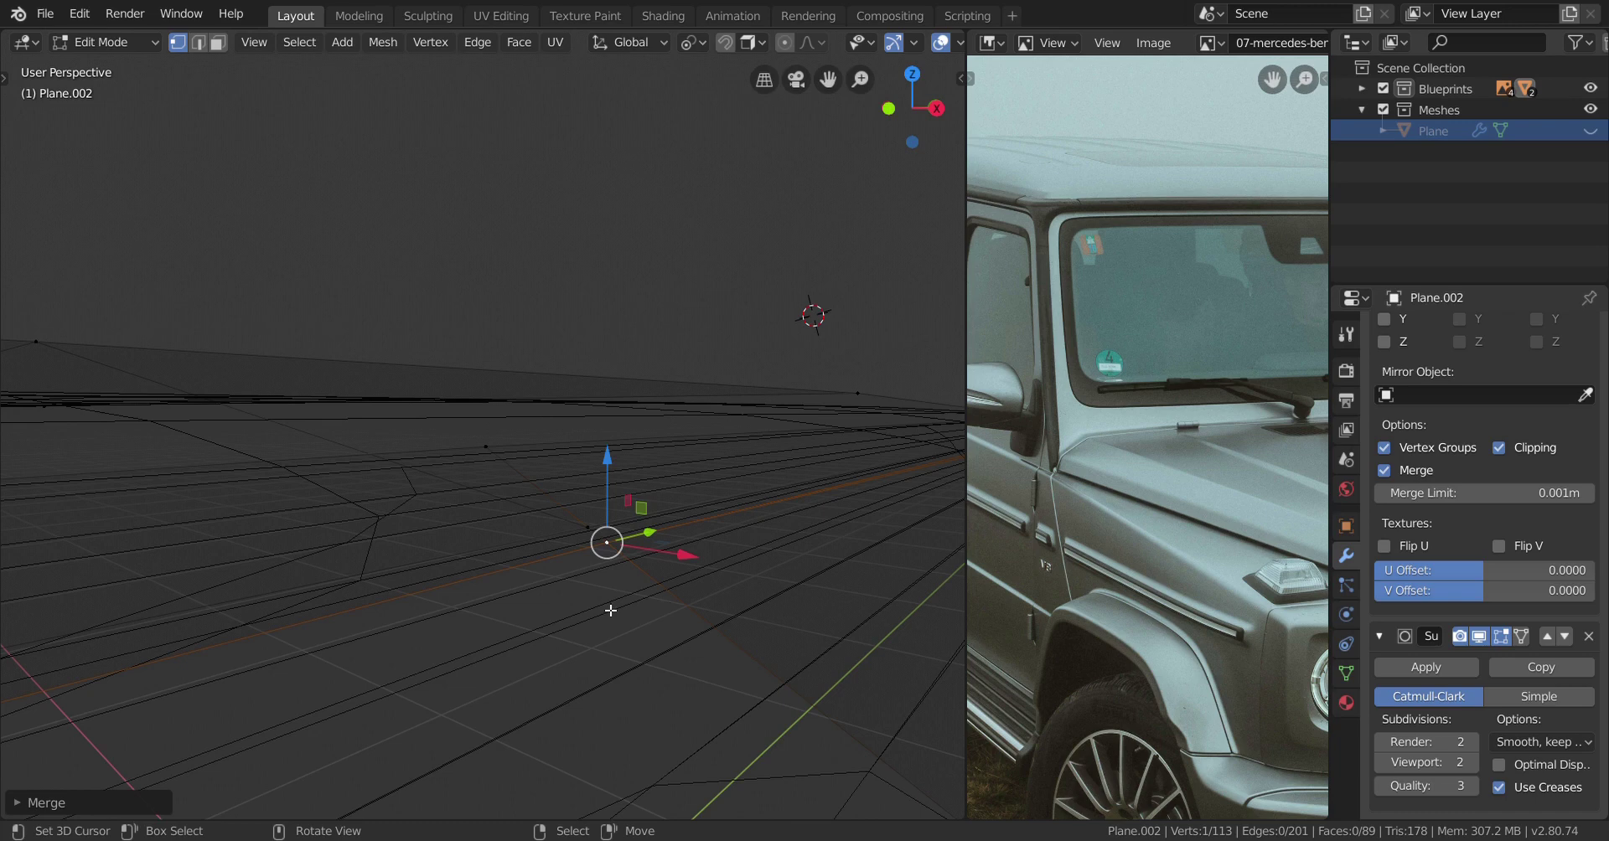
# Merge the remaining doubled vertex pair at the upper crease of the middle cross loop and return to shaded display.
pyautogui.moveTo(664, 601)
pyautogui.mouseDown(button='middle')
pyautogui.moveTo(637, 626)
pyautogui.moveTo(663, 588)
pyautogui.moveTo(591, 641)
pyautogui.moveTo(607, 635)
pyautogui.moveTo(590, 687)
pyautogui.moveTo(675, 600)
pyautogui.mouseUp(button='middle')
pyautogui.press('m')
pyautogui.click(632, 580)
pyautogui.press('z')
pyautogui.press('z')
pyautogui.click(783, 643)
# Delete the vertices of the side panel's vertical loop below the strip's middle cross loop, keeping the top crease vertex.
pyautogui.moveTo(492, 654); pyautogui.dragTo(571, 495, button='middle')
pyautogui.keyDown('alt'); pyautogui.click(592, 637); pyautogui.keyUp('alt')
pyautogui.scroll(-3, 584, 581)
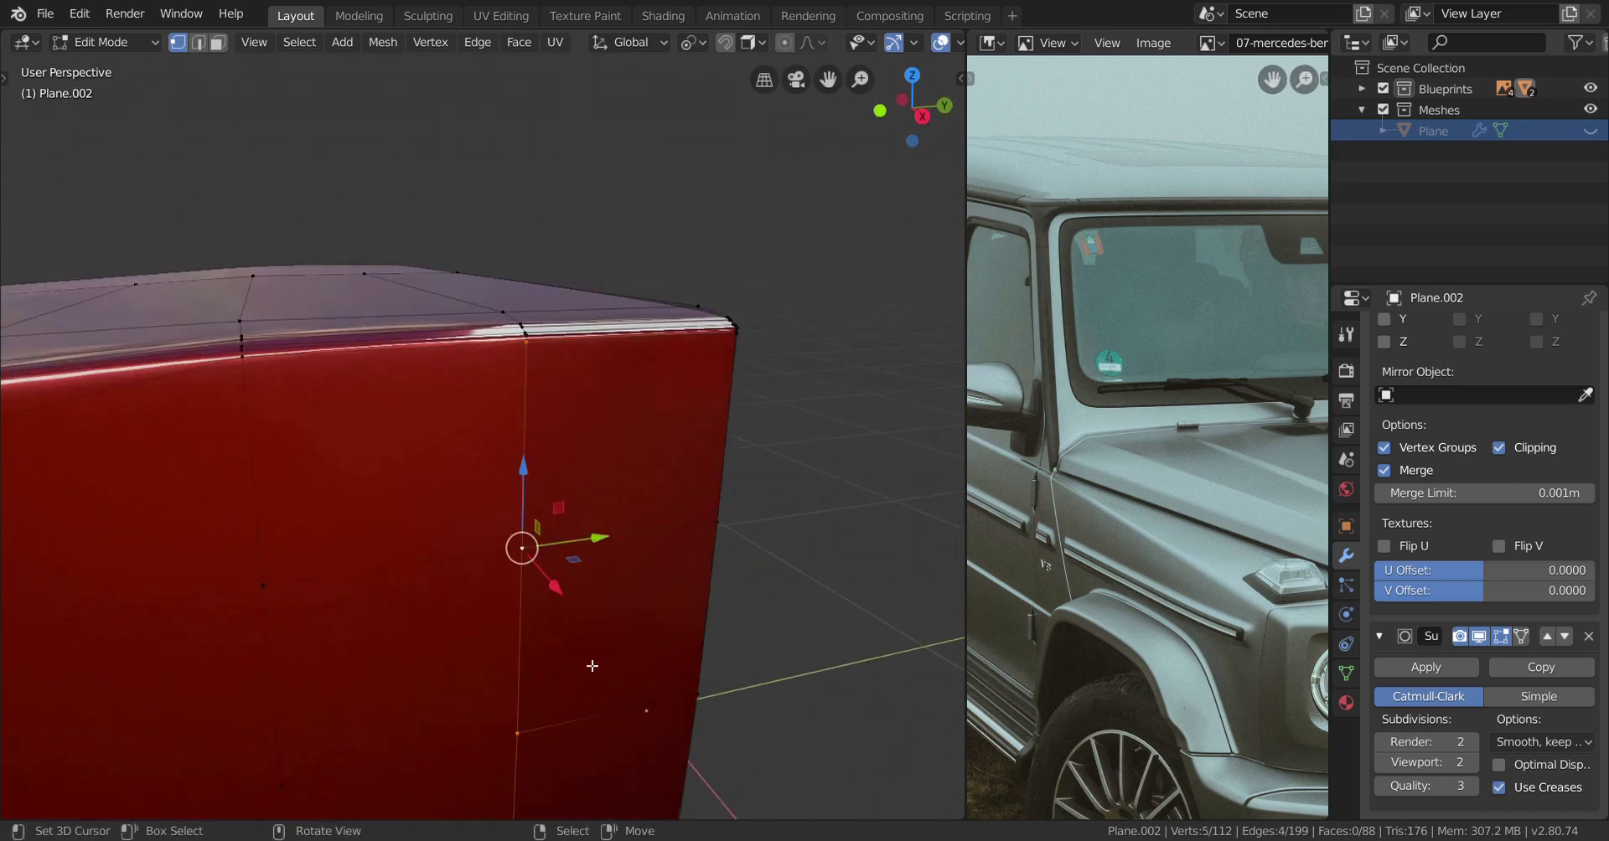
pyautogui.scroll(3, 592, 666)
pyautogui.keyDown('ctrl'); pyautogui.moveTo(701, 216); pyautogui.dragTo(378, 319); pyautogui.keyUp('ctrl')
pyautogui.scroll(-3, 688, 474)
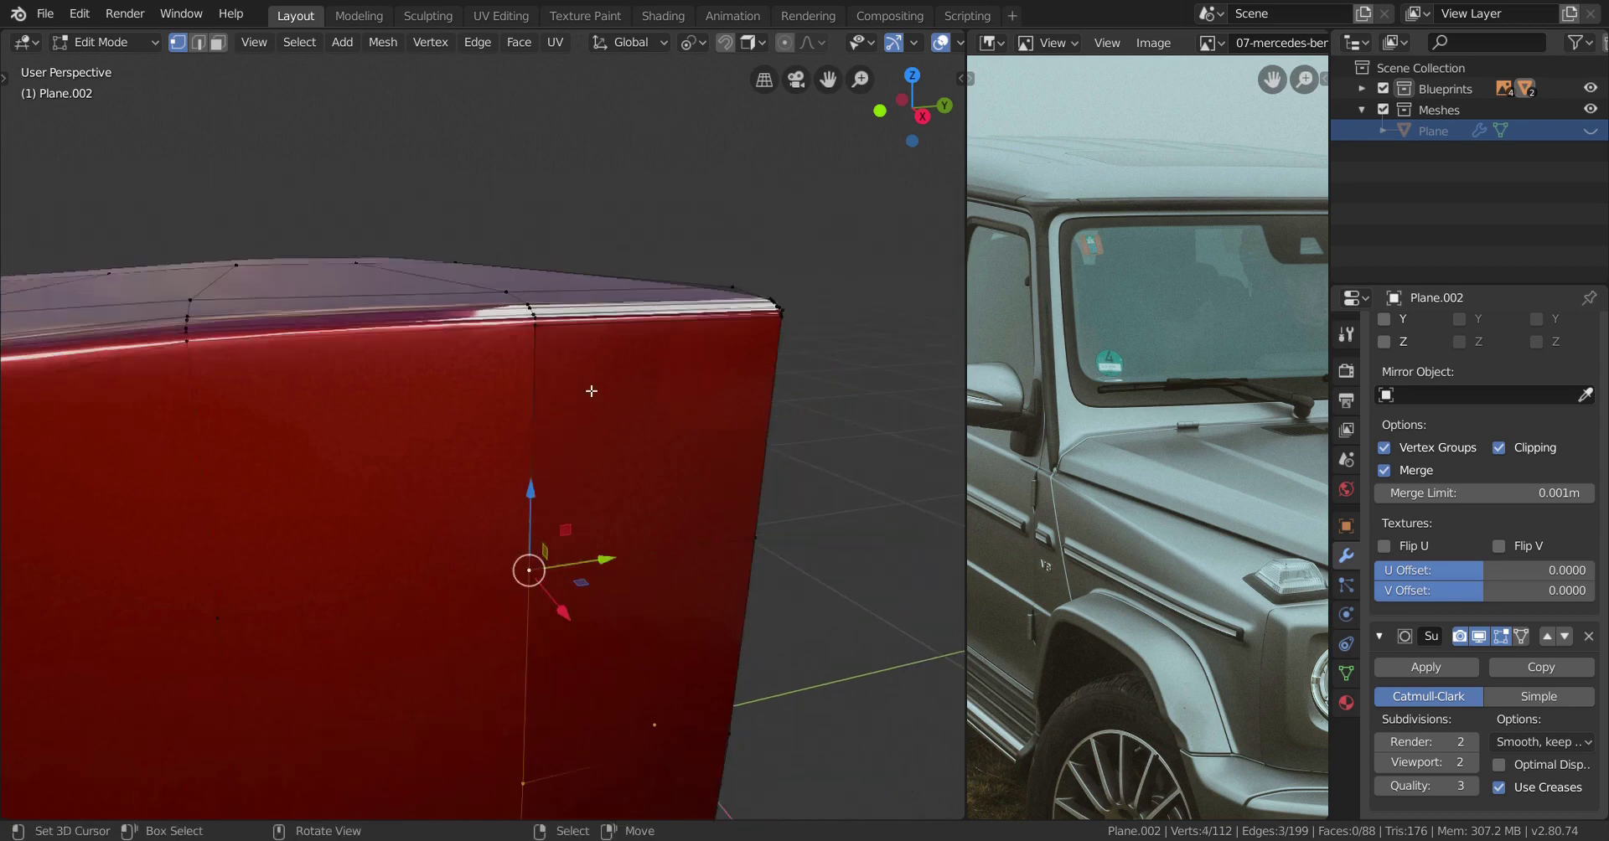
pyautogui.press('x')
pyautogui.click(681, 466)
# In wireframe, merge the two lowest doubled vertex pairs at the strip's outer end, each at the last selected vertex.
pyautogui.moveTo(682, 528)
pyautogui.mouseDown(button='middle')
pyautogui.moveTo(710, 481)
pyautogui.moveTo(546, 550)
pyautogui.moveTo(632, 557)
pyautogui.moveTo(676, 503)
pyautogui.moveTo(697, 516)
pyautogui.moveTo(657, 535)
pyautogui.moveTo(542, 525)
pyautogui.moveTo(449, 545)
pyautogui.moveTo(601, 553)
pyautogui.moveTo(628, 531)
pyautogui.moveTo(430, 553)
pyautogui.moveTo(445, 575)
pyautogui.moveTo(486, 579)
pyautogui.moveTo(511, 495)
pyautogui.mouseUp(button='middle')
pyautogui.hotkey('shift', 'z')
pyautogui.hotkey('alt', 'm')
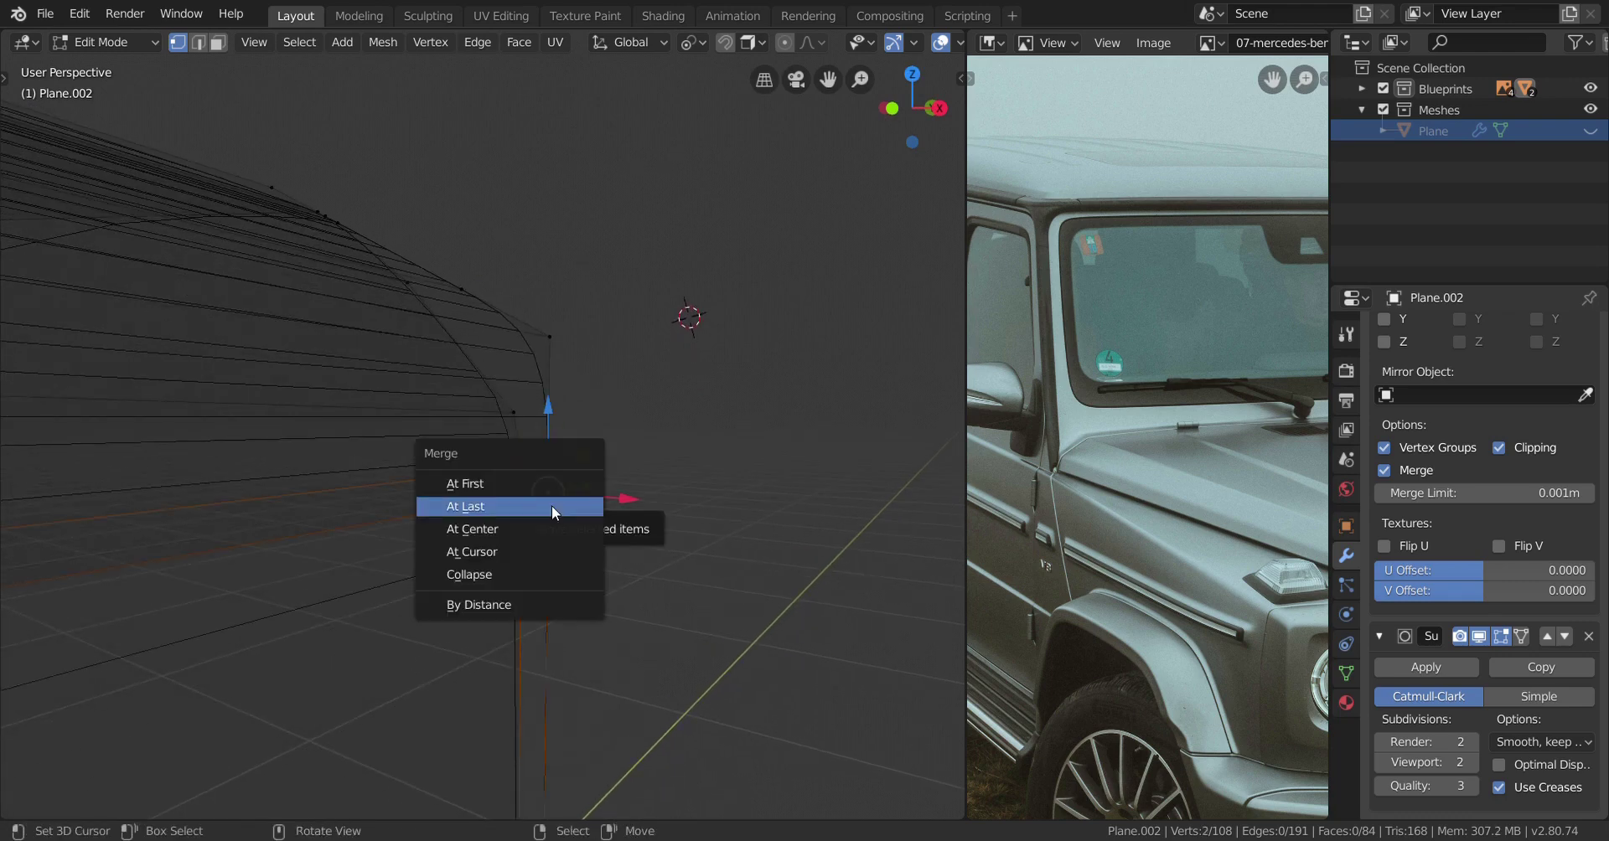
pyautogui.click(556, 507)
pyautogui.hotkey('alt', 'm')
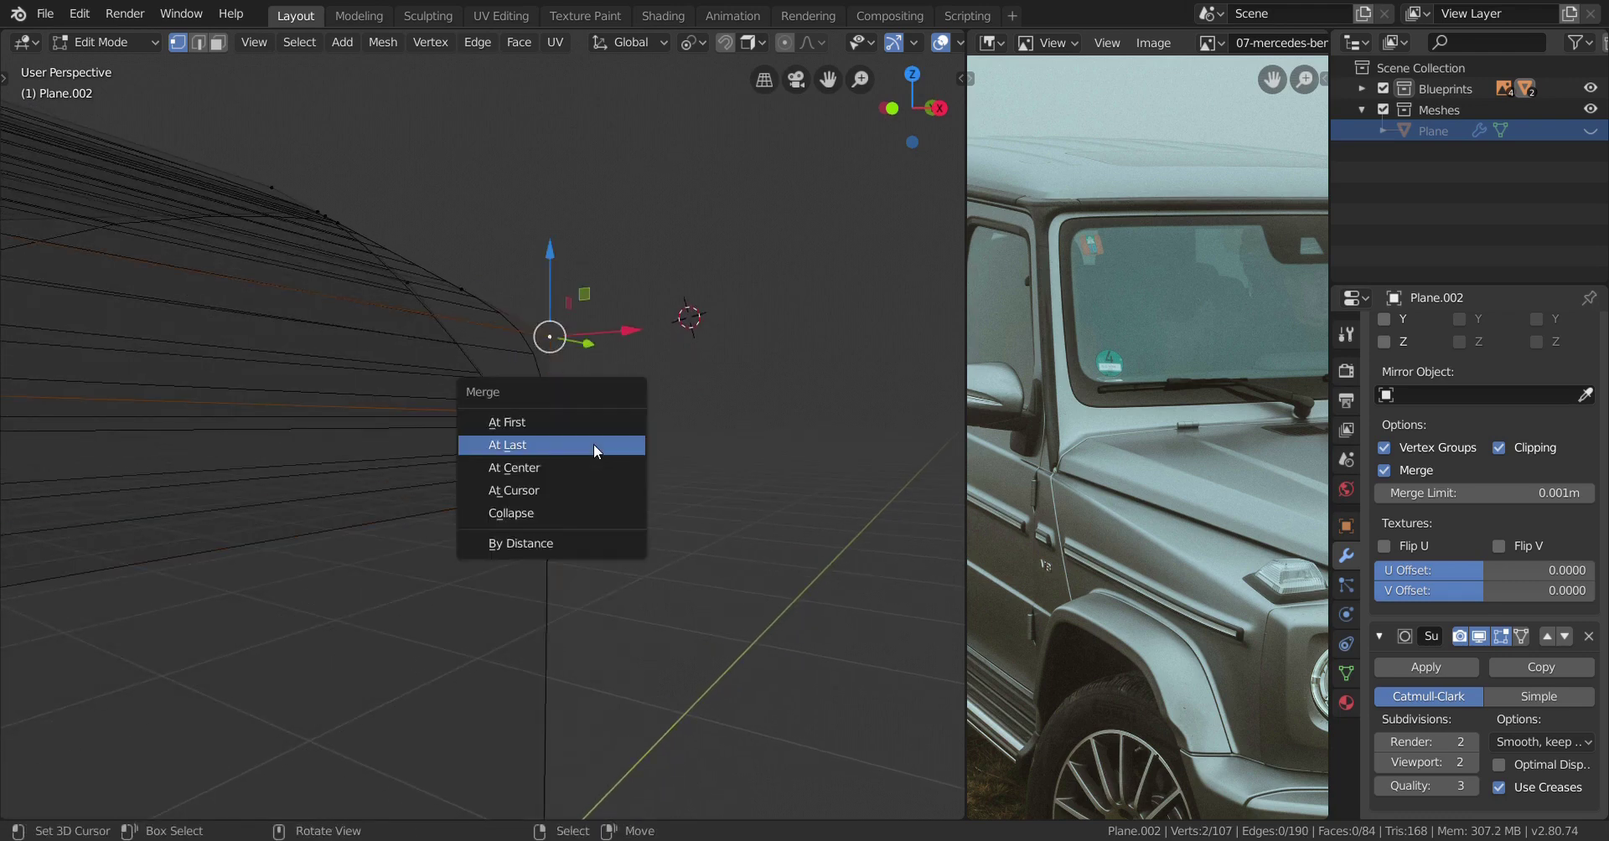
pyautogui.click(596, 447)
# Merge the next two doubled vertex pairs up the crease at the strip's outer end, each at the last selected vertex.
pyautogui.moveTo(502, 420); pyautogui.dragTo(488, 427, button='middle')
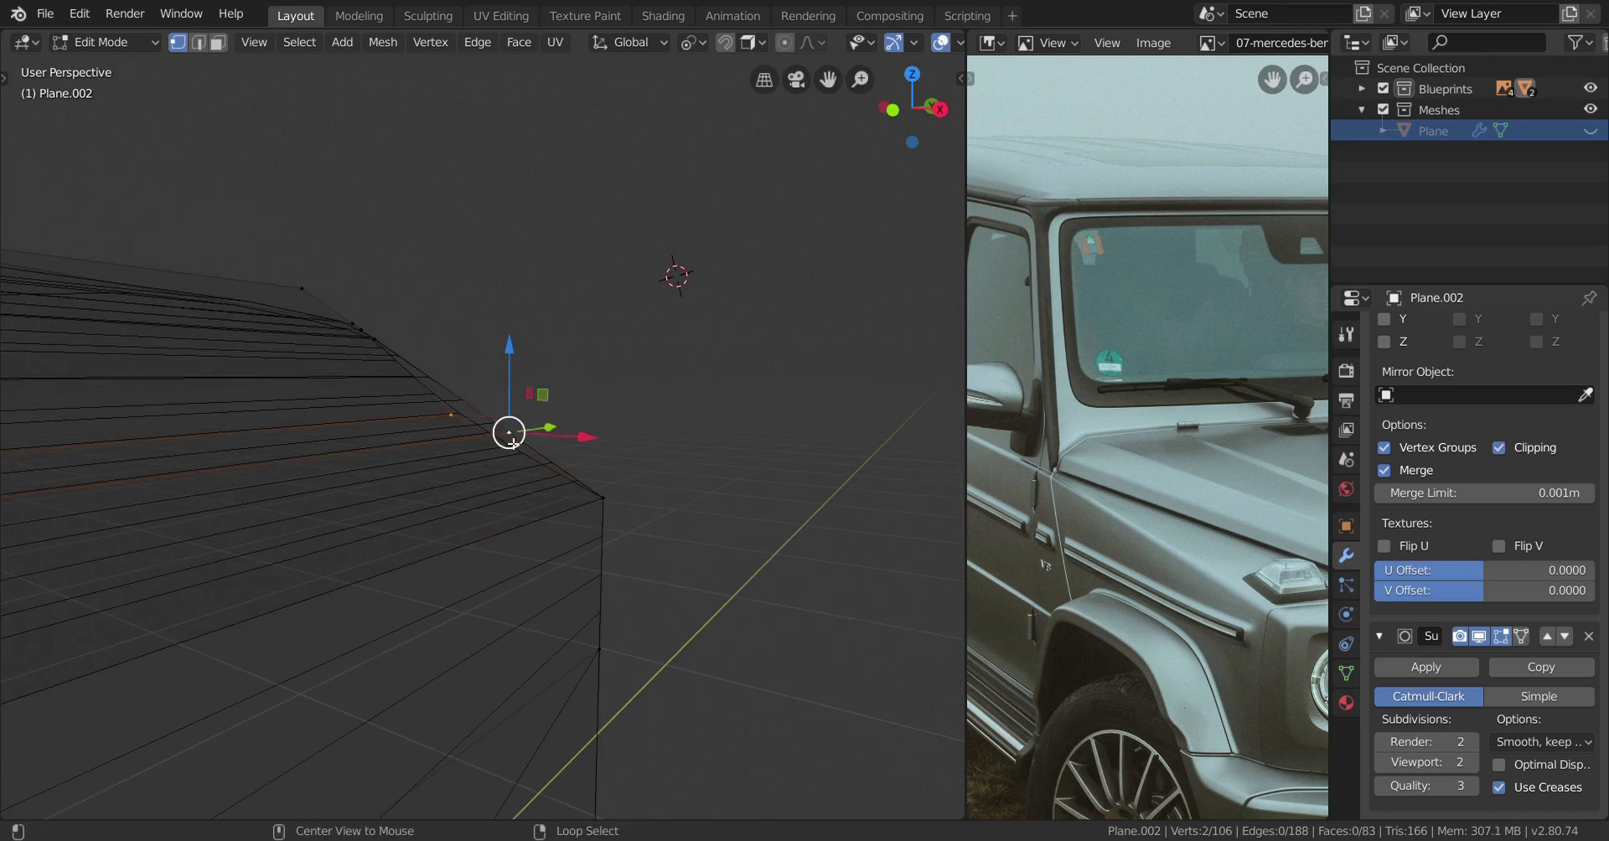
pyautogui.hotkey('alt', 'm')
pyautogui.click(508, 438)
pyautogui.moveTo(390, 360); pyautogui.dragTo(448, 414, button='middle')
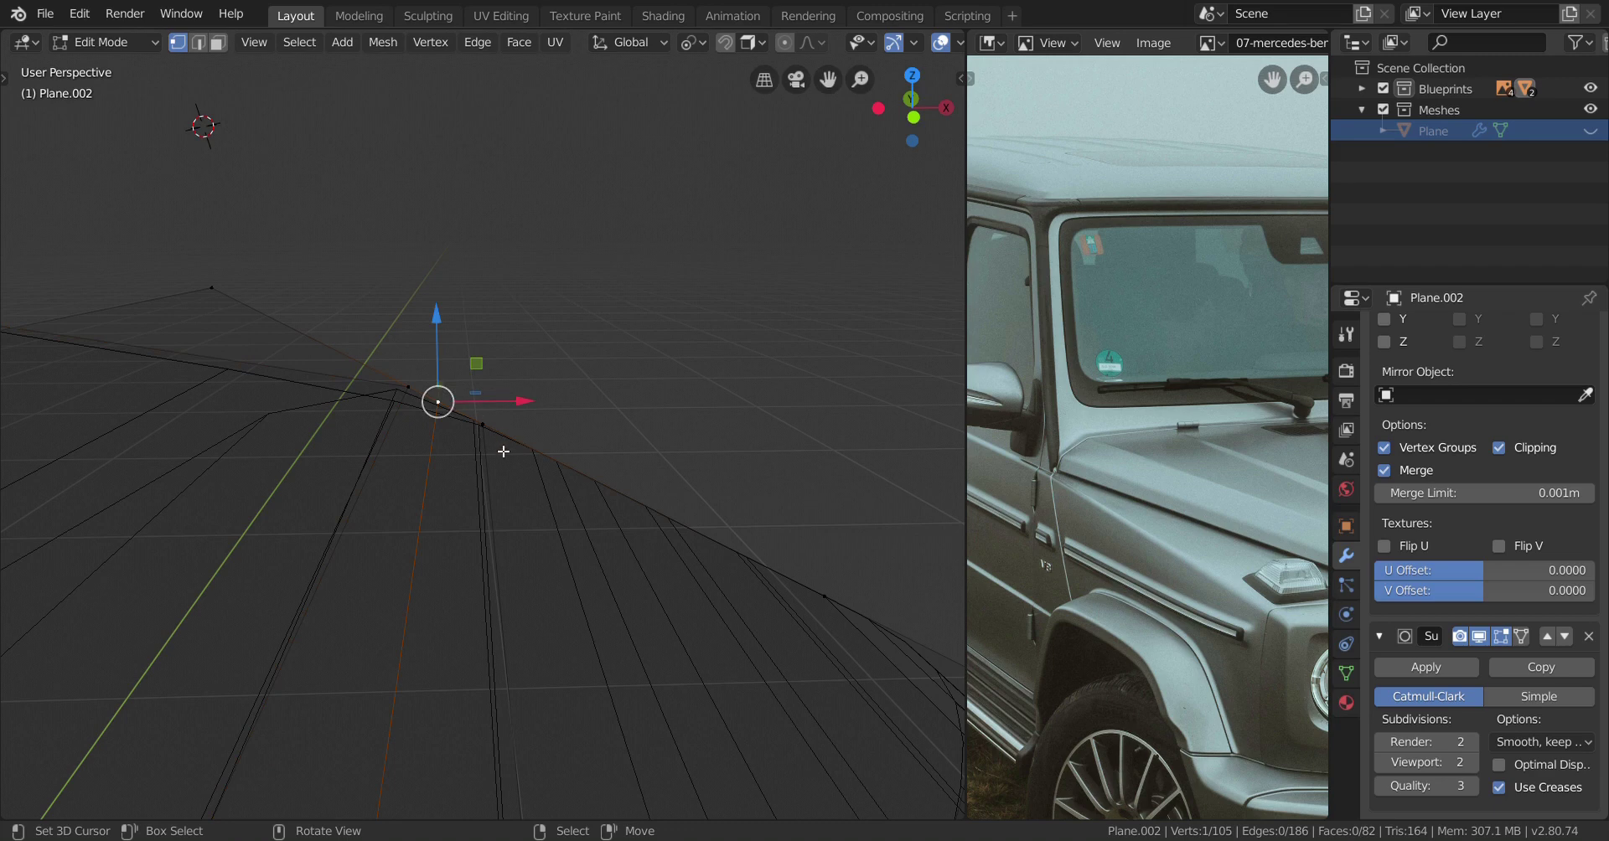
pyautogui.hotkey('alt', 'm')
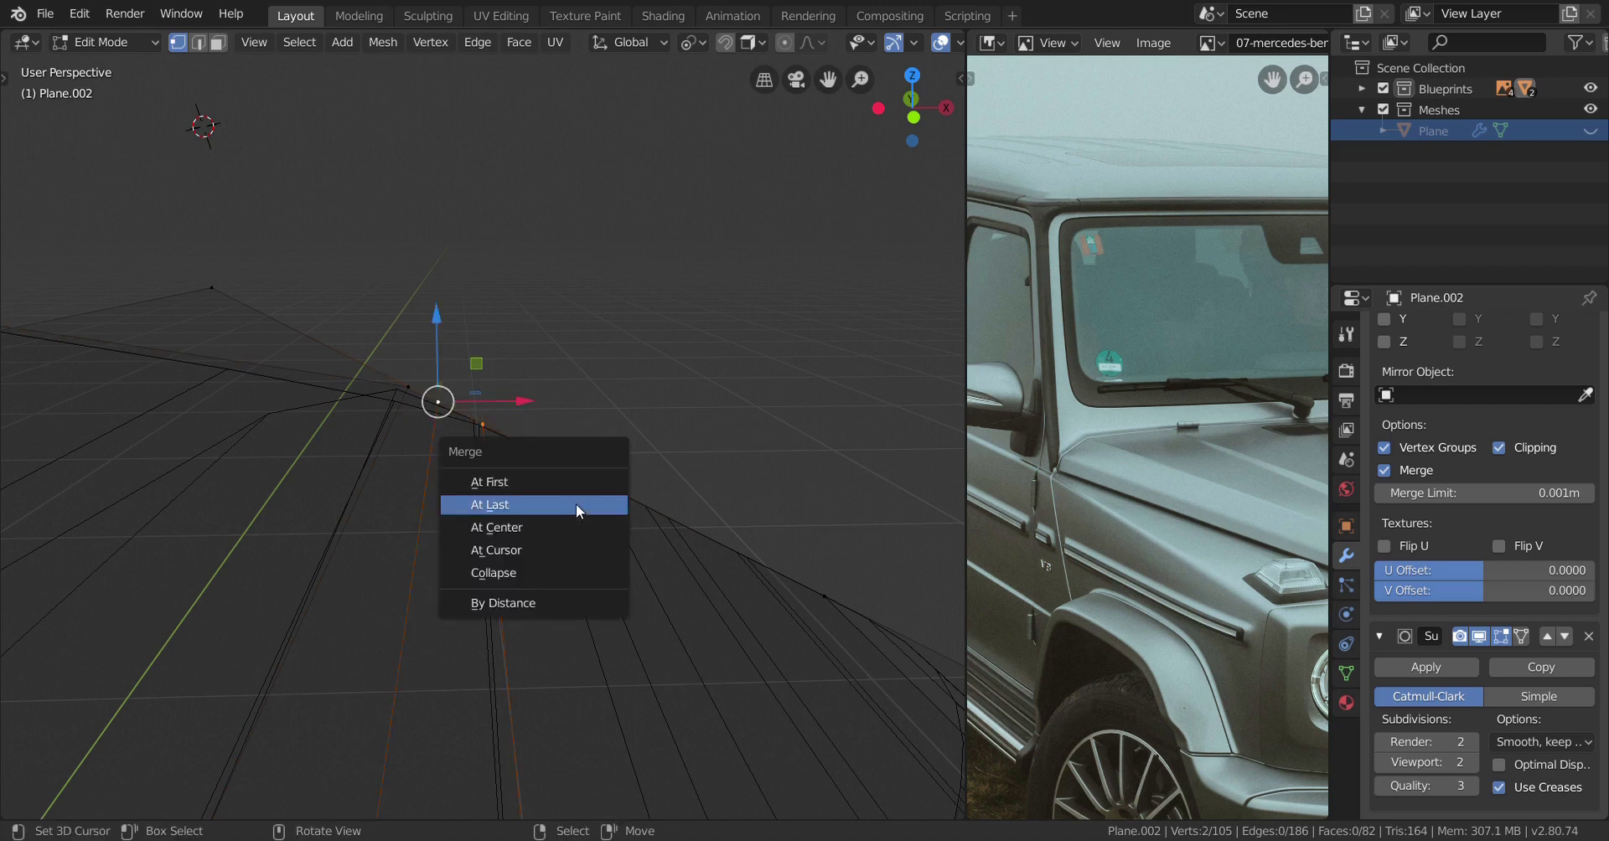
pyautogui.click(580, 508)
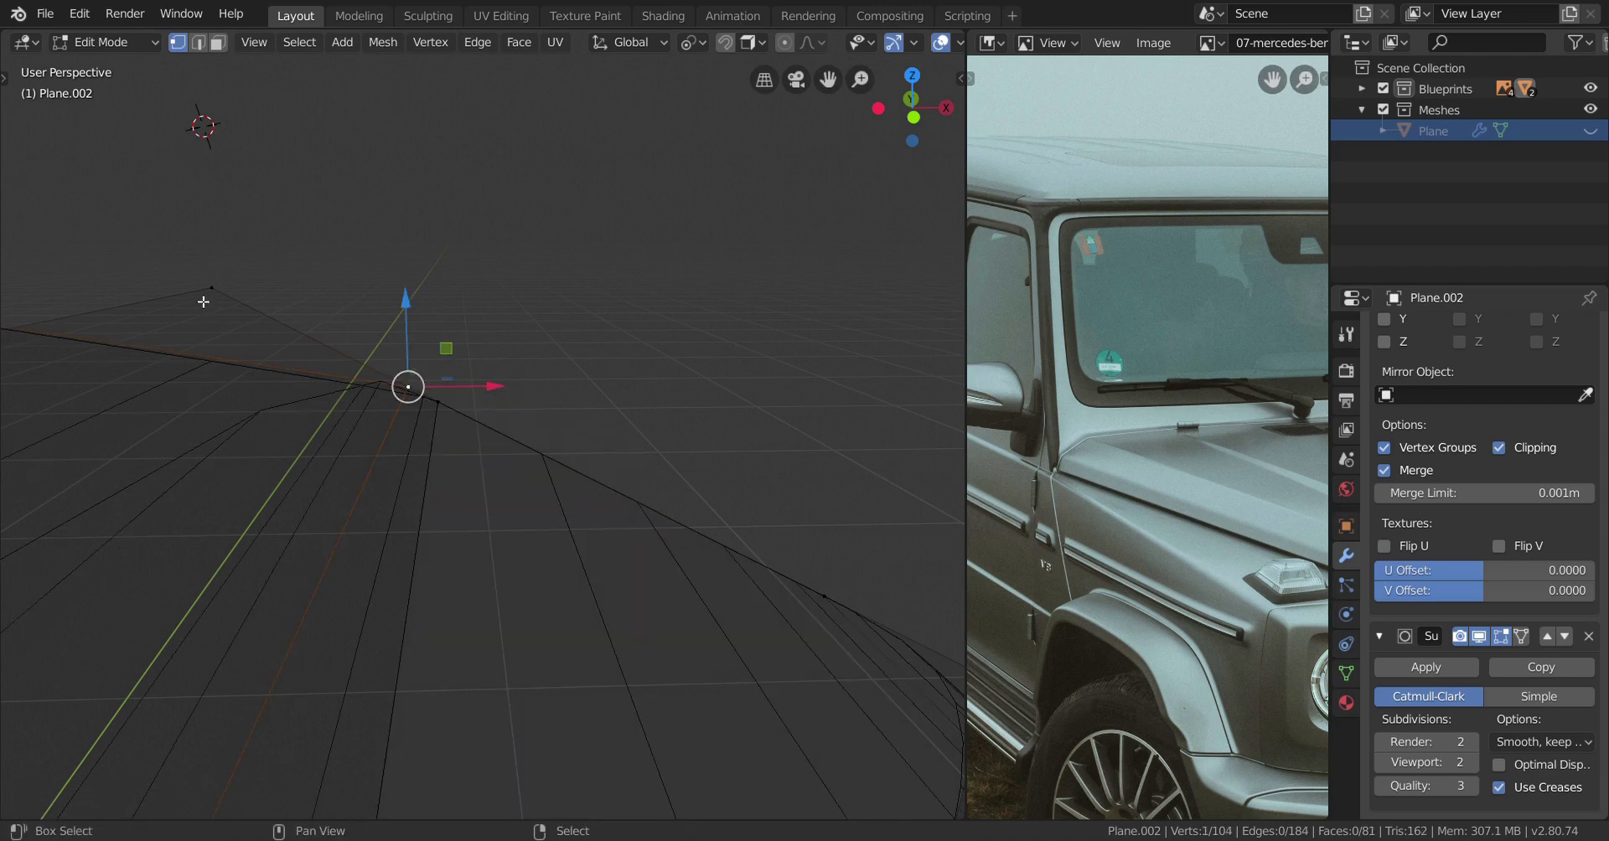
# Merge the remaining vertex pair at the top of the strip's outer end and switch back to shaded display.
pyautogui.hotkey('alt', 'm')
pyautogui.click(439, 401)
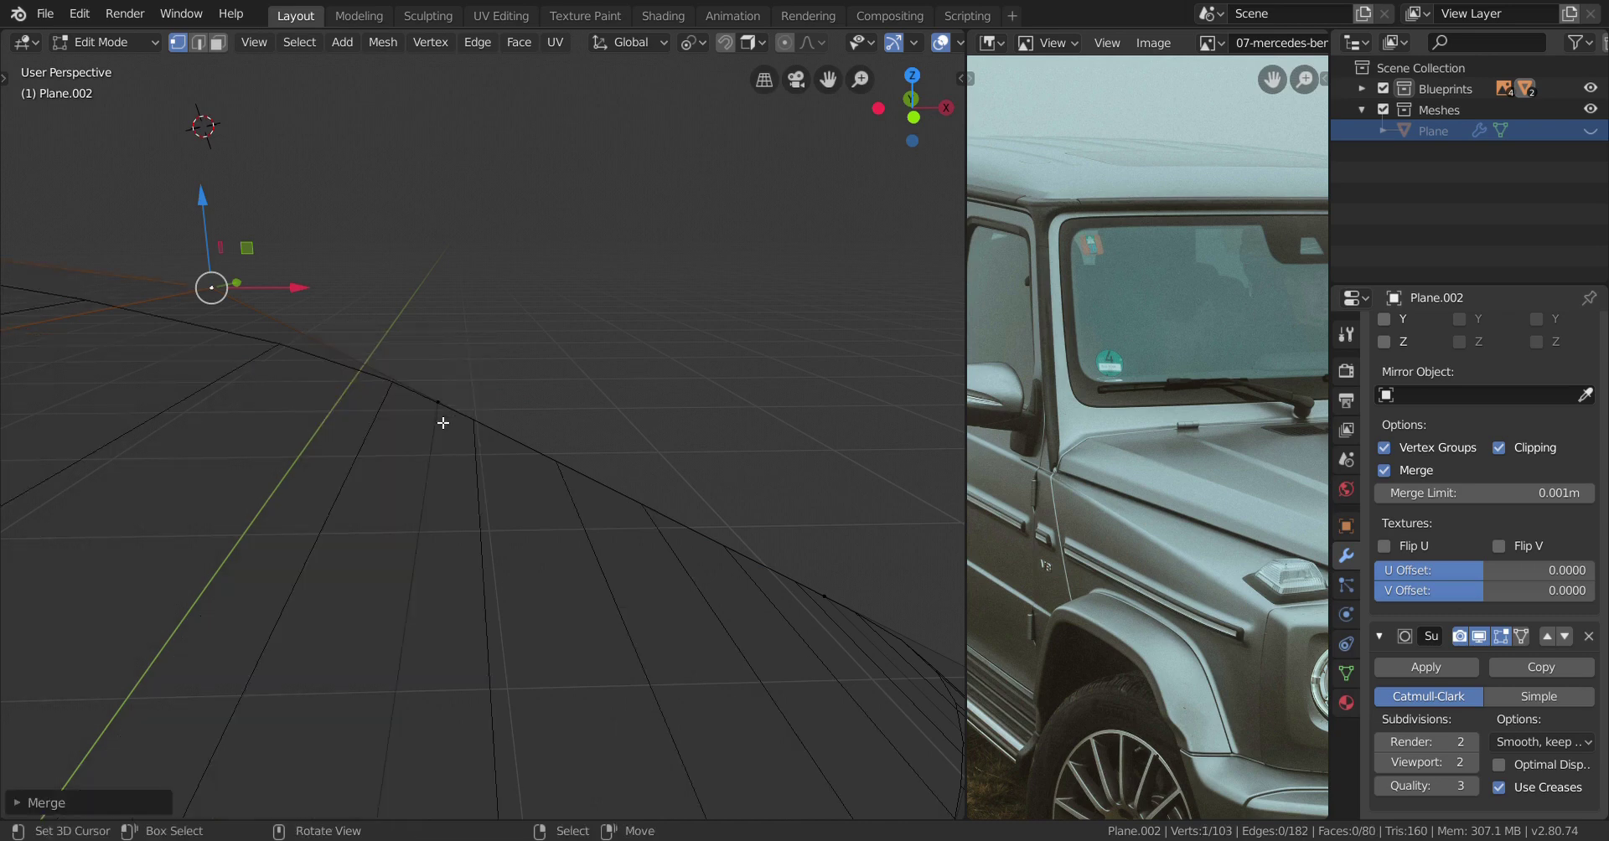
pyautogui.moveTo(441, 424); pyautogui.dragTo(336, 485, button='middle')
pyautogui.hotkey('shift', 'z')
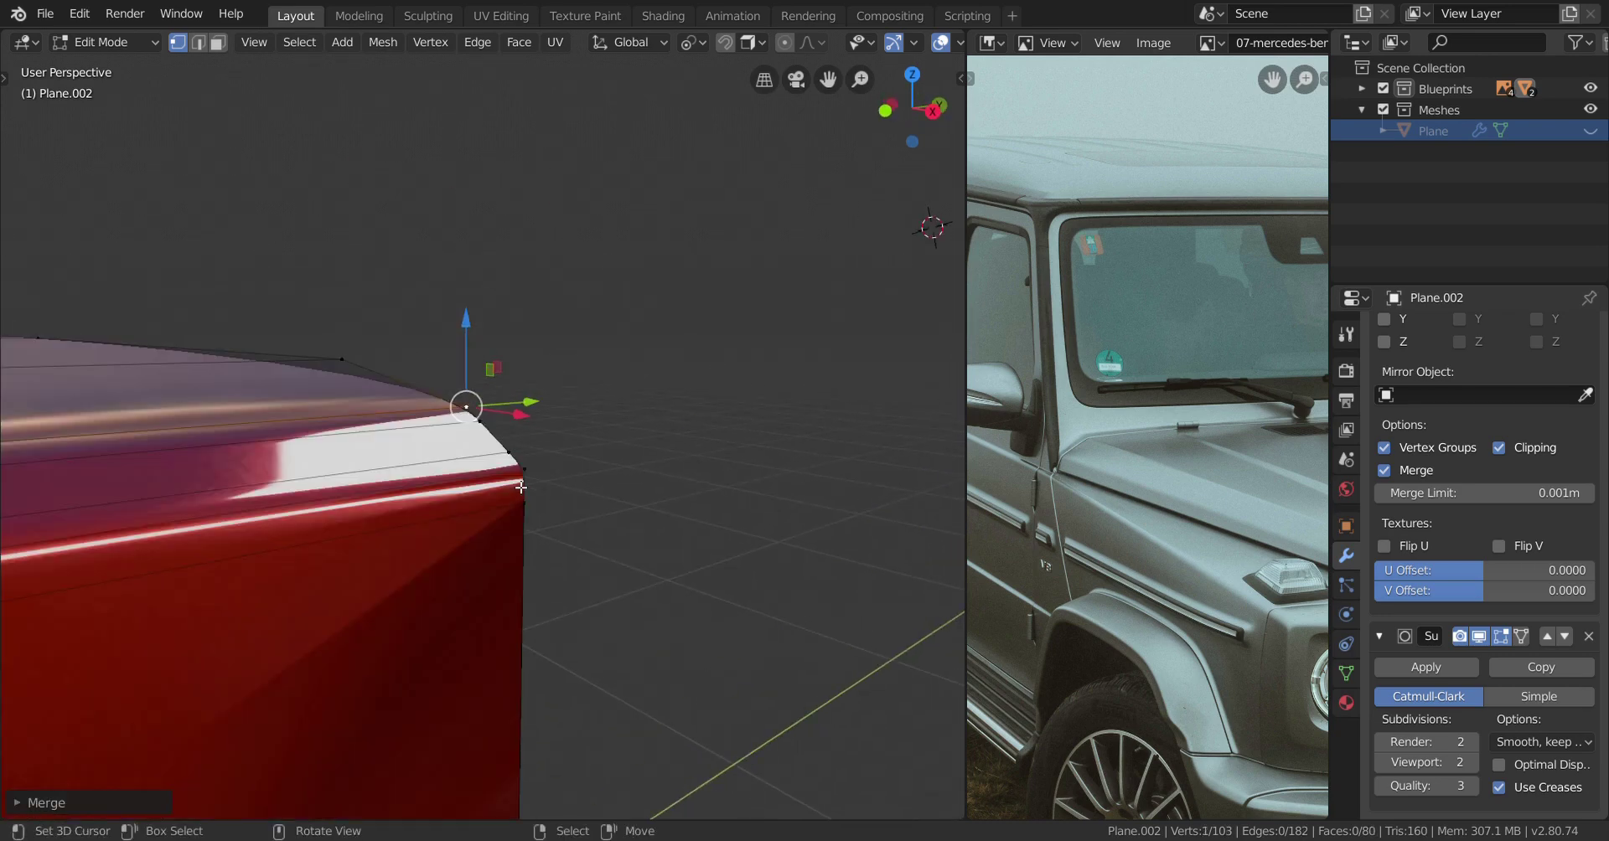
# Delete the vertices of the vertical loop on the side panel's outer edge, keeping the top crease vertex, and check the side surface.
pyautogui.moveTo(520, 486)
pyautogui.mouseDown(button='middle')
pyautogui.moveTo(467, 532)
pyautogui.moveTo(485, 479)
pyautogui.moveTo(534, 491)
pyautogui.mouseUp(button='middle')
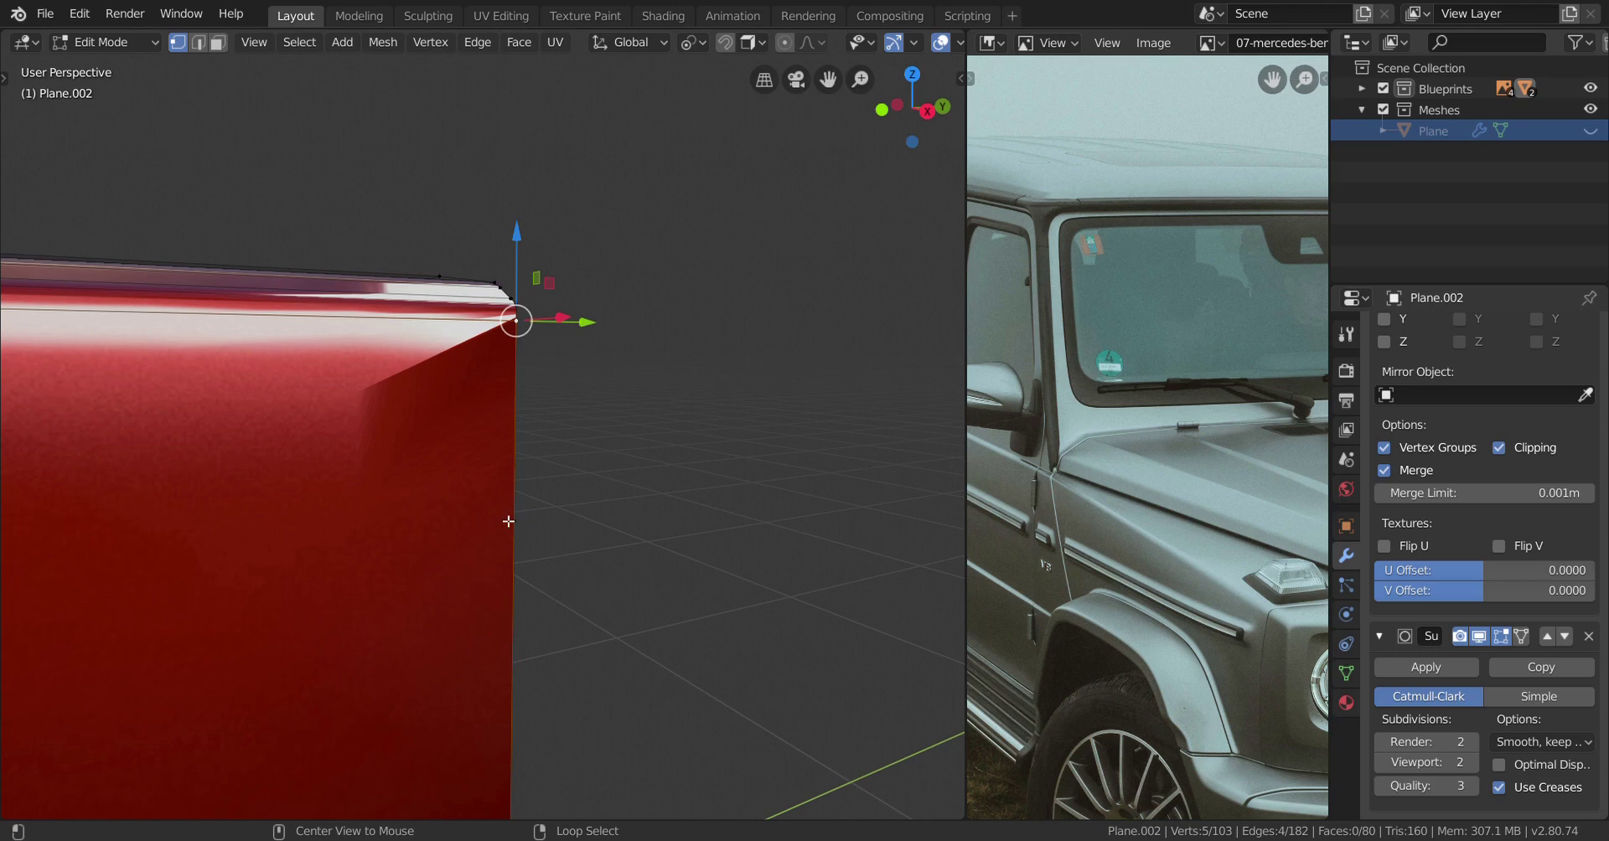
pyautogui.keyDown('ctrl'); pyautogui.moveTo(610, 253); pyautogui.dragTo(262, 444); pyautogui.keyUp('ctrl')
pyautogui.scroll(-6, 504, 512)
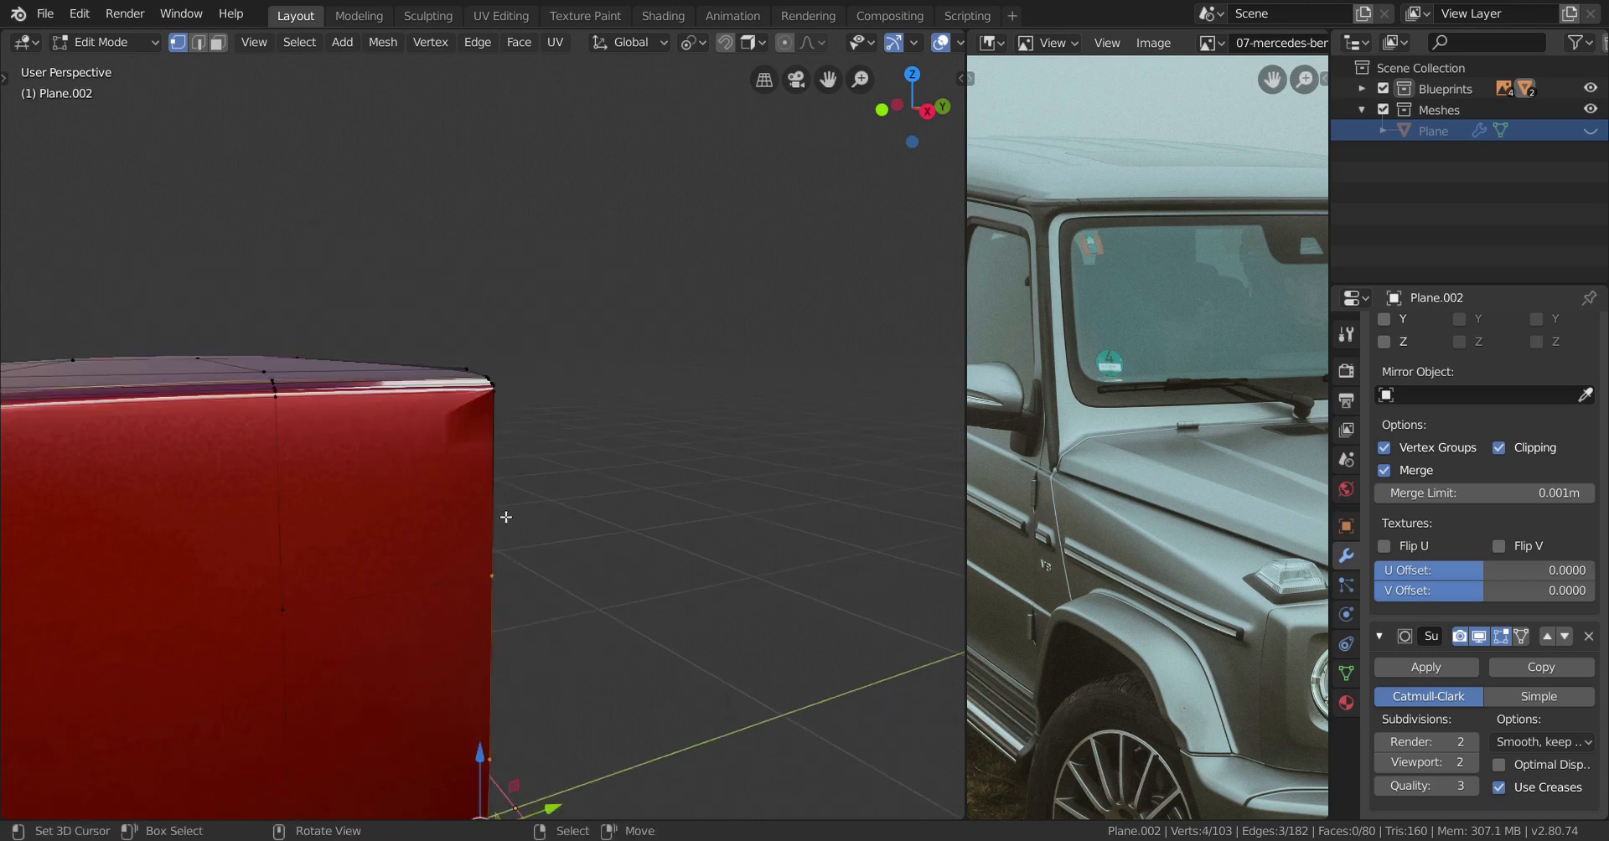
pyautogui.press('x')
pyautogui.click(504, 524)
pyautogui.moveTo(496, 540); pyautogui.dragTo(704, 427, button='middle')
pyautogui.press('Tab')
pyautogui.press('Tab')
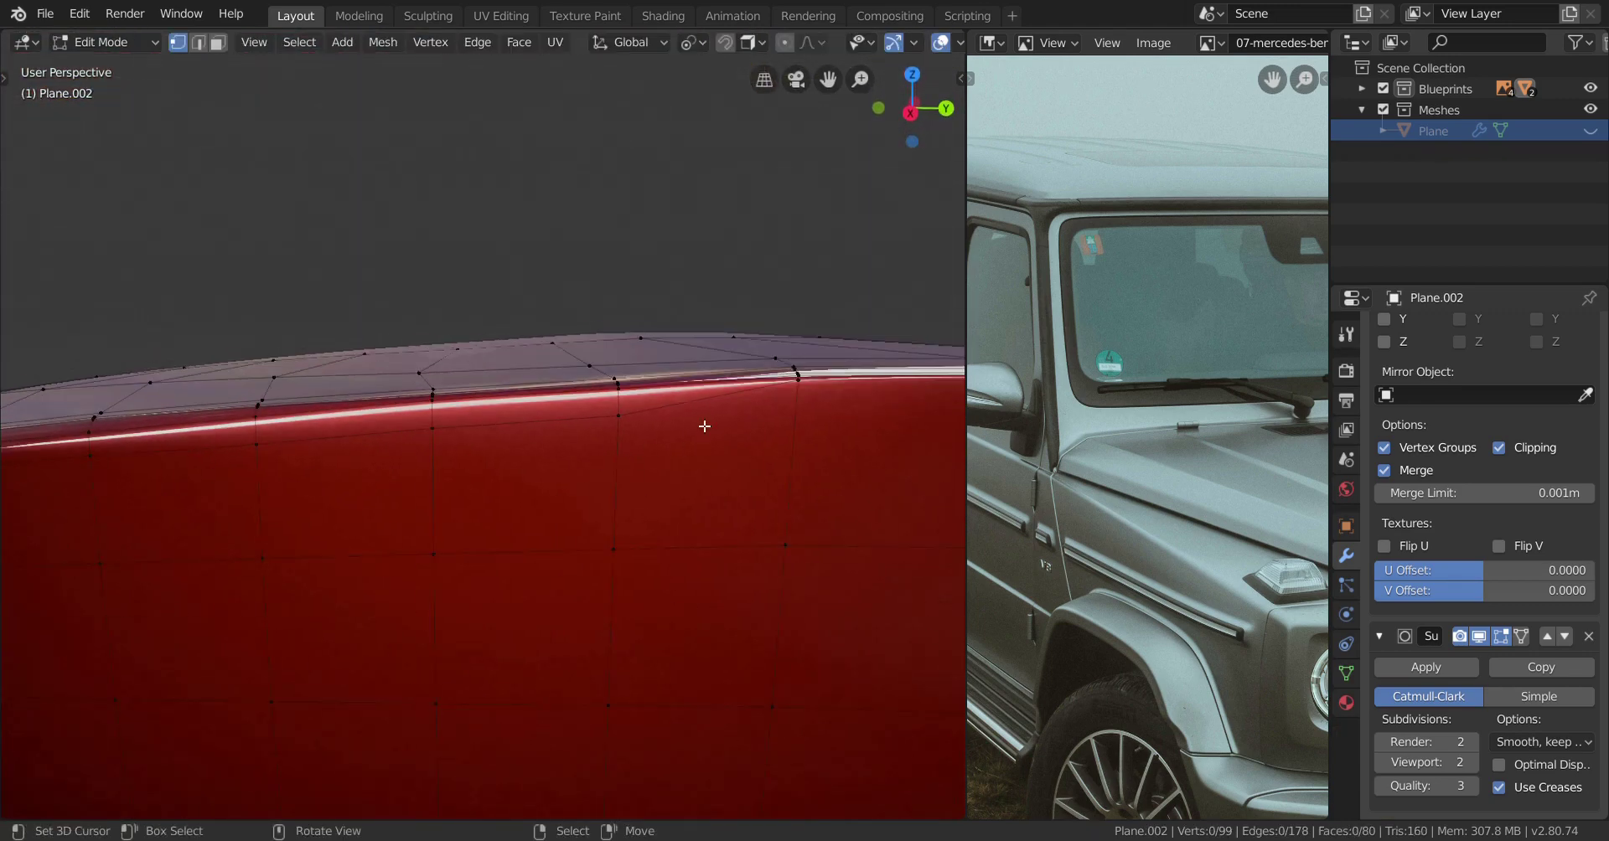
pyautogui.keyDown('shift'); pyautogui.moveTo(580, 466); pyautogui.dragTo(466, 496, button='middle'); pyautogui.keyUp('shift')
pyautogui.scroll(3, 467, 503)
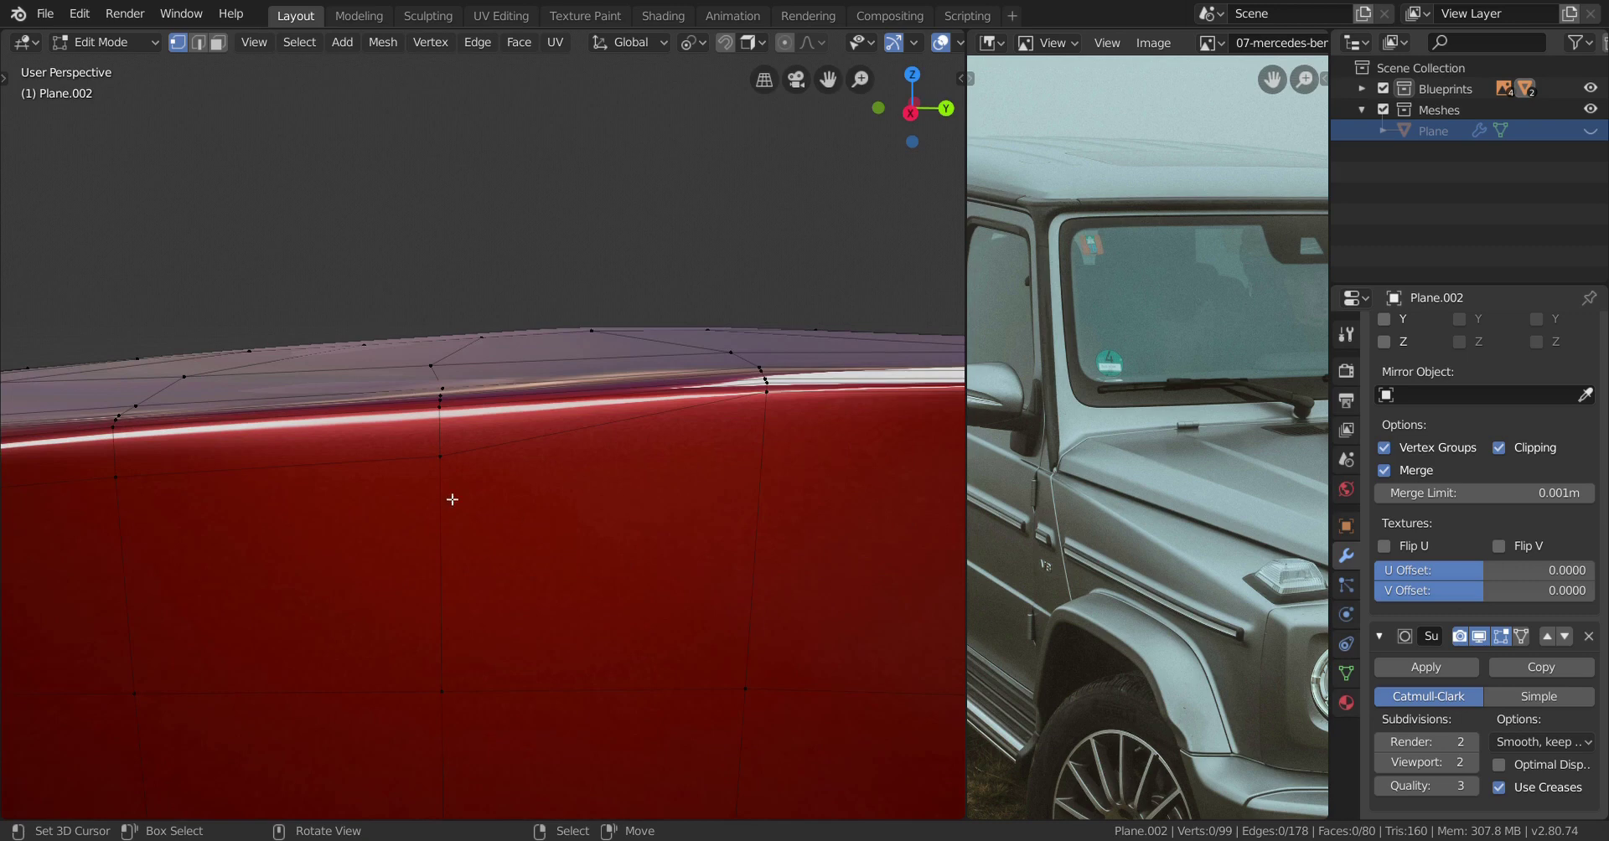
# Slide the vertices just below the crease on the side panel up along their vertical edges, closer to the crease.
pyautogui.rightClick(435, 471)
pyautogui.scroll(1, 460, 503)
pyautogui.hotkey('shift', 'v')
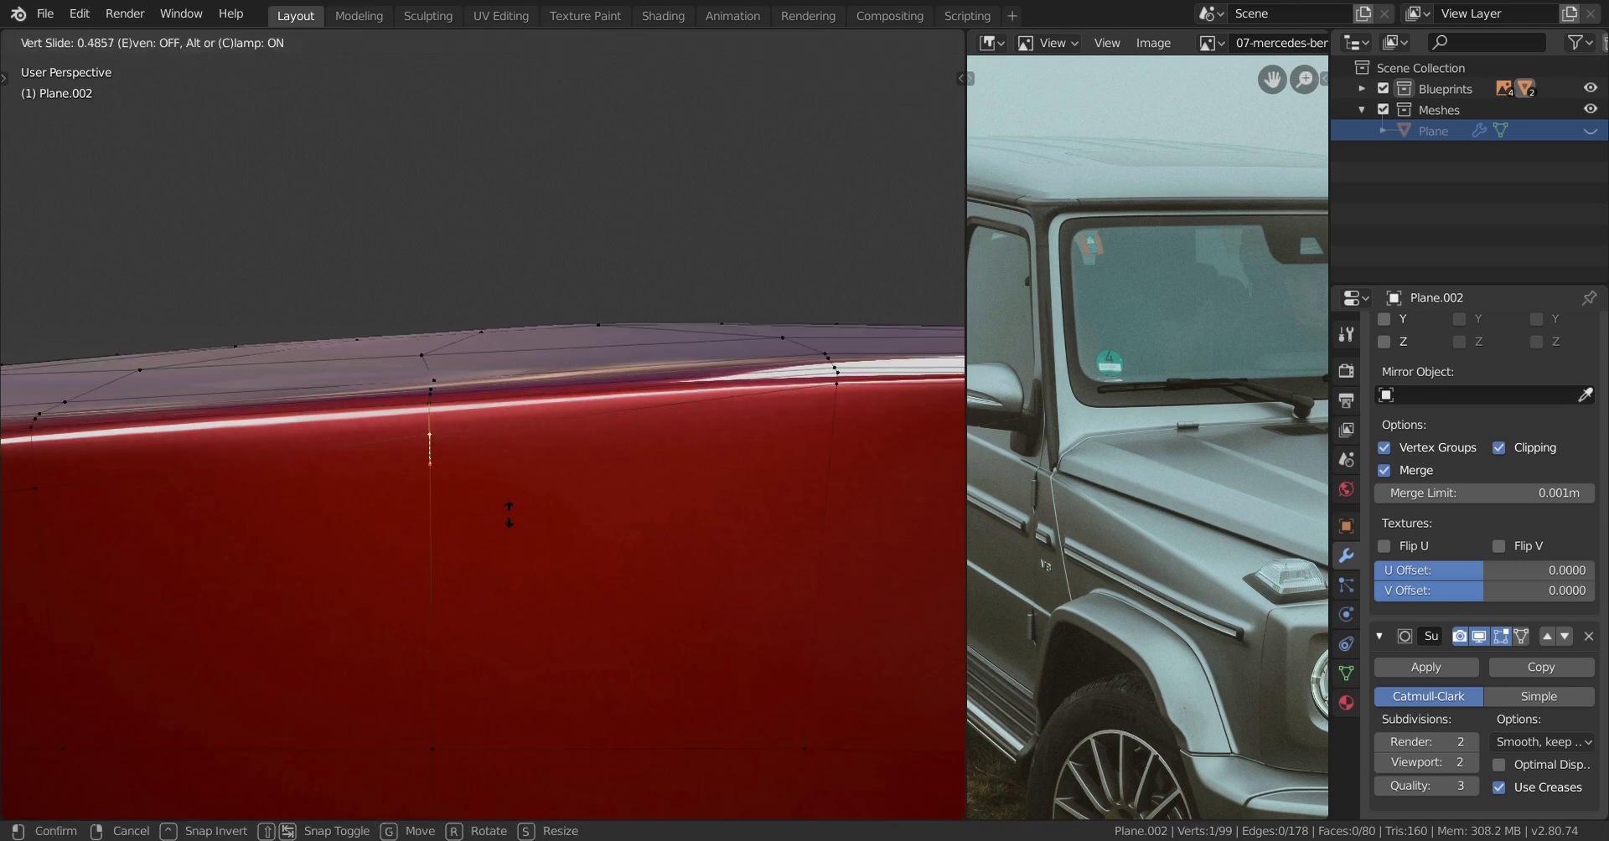
pyautogui.click(508, 513)
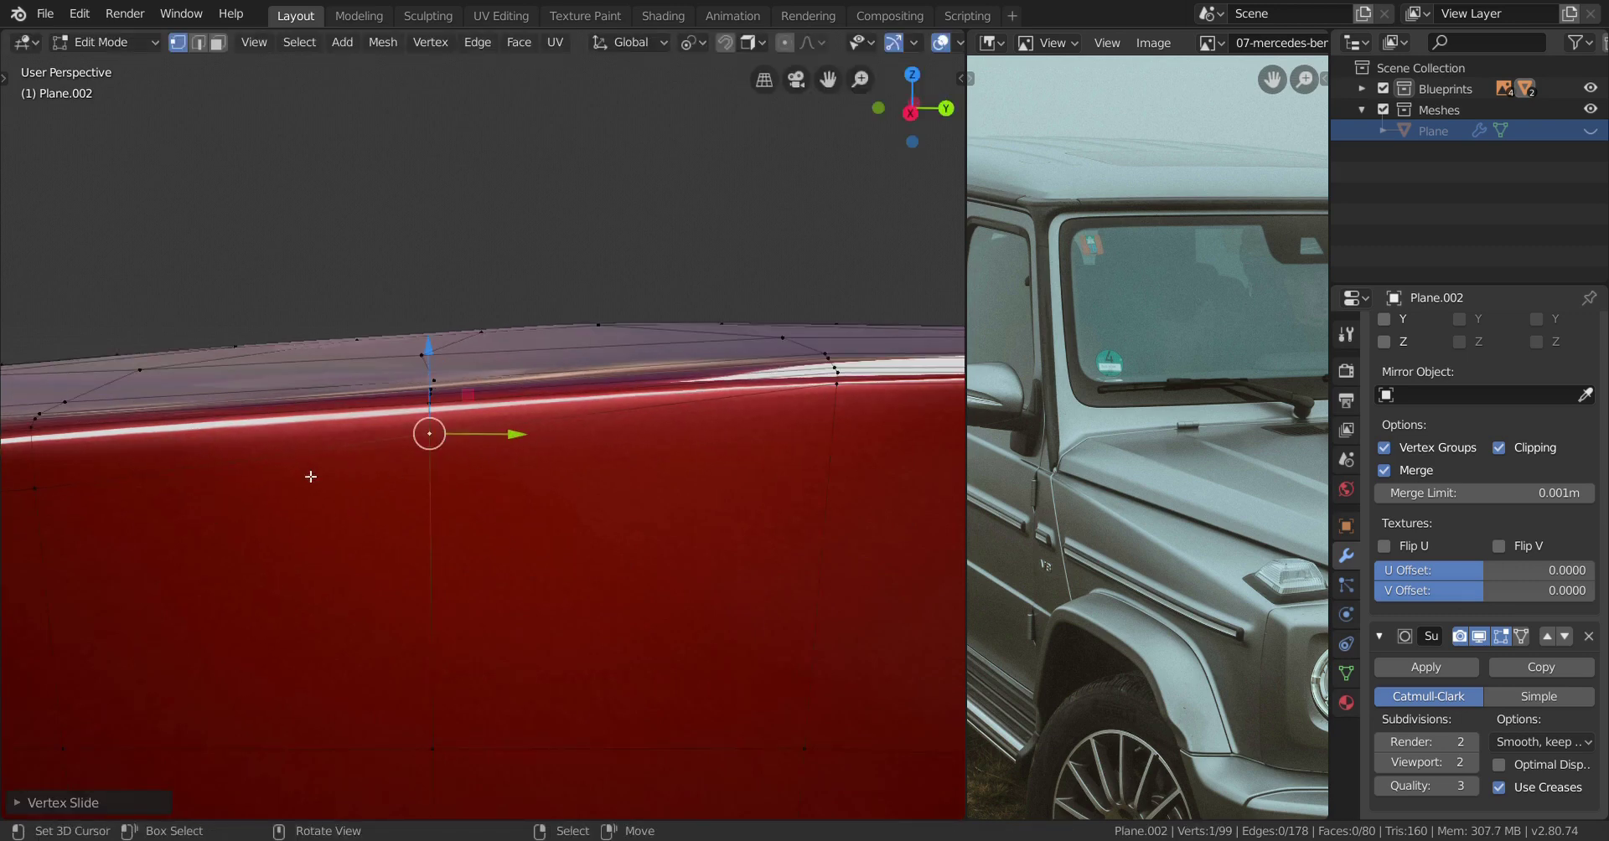
pyautogui.moveTo(311, 476); pyautogui.dragTo(633, 479, button='middle')
pyautogui.click(637, 469)
pyautogui.hotkey('shift', 'v')
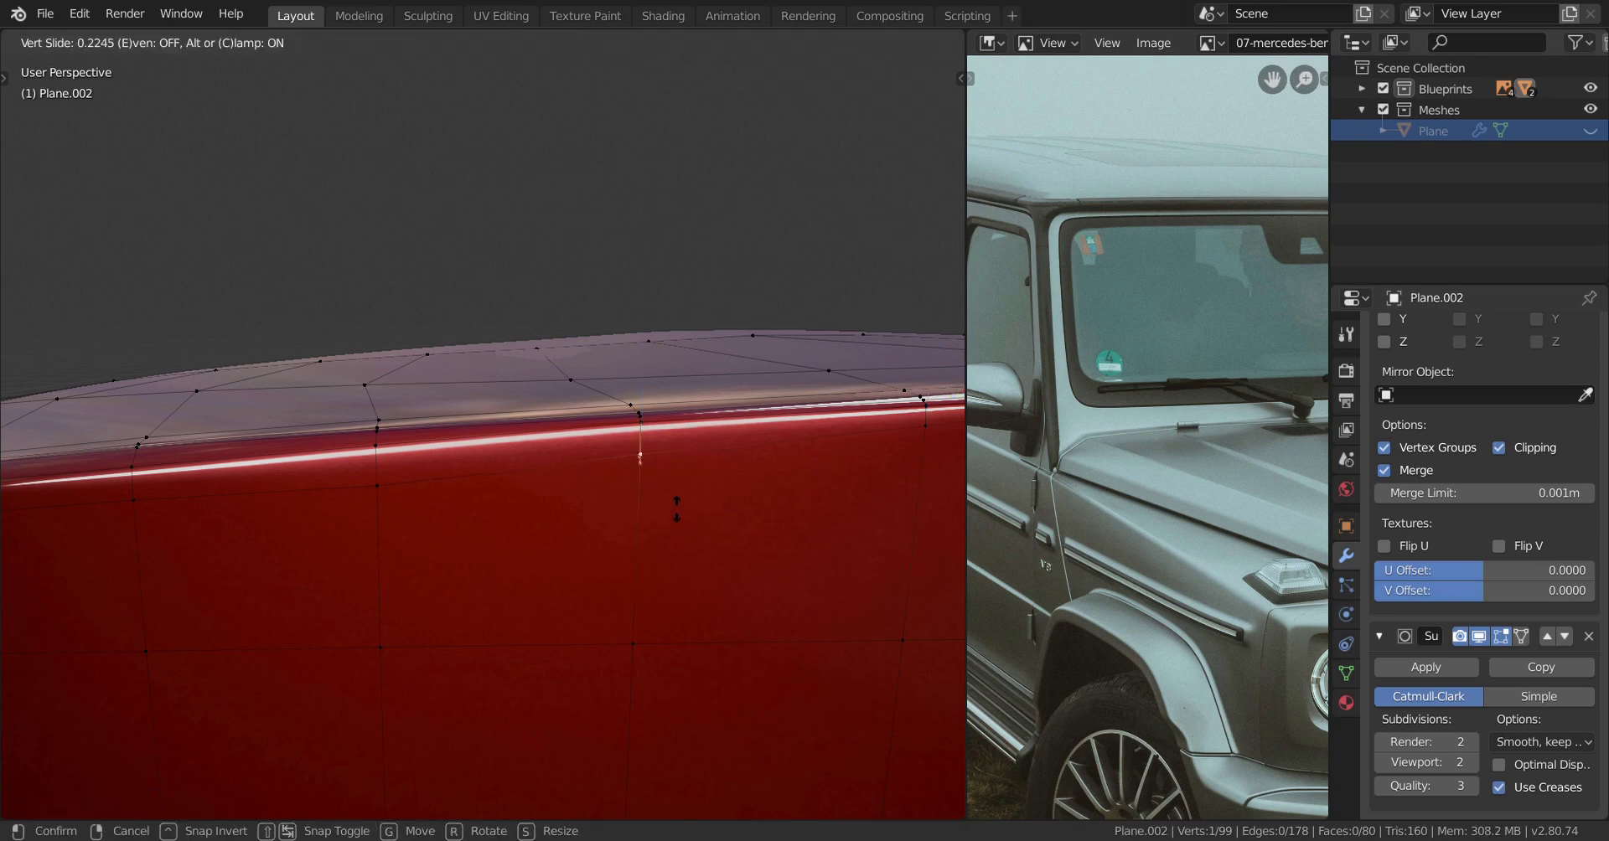
pyautogui.click(678, 520)
pyautogui.hotkey('shift', 'v')
pyautogui.click(697, 527)
# Slide two neighbouring vertices on the hood side of the crease outward toward it, and check the corner surface in Object Mode.
pyautogui.press('a')
pyautogui.moveTo(708, 528); pyautogui.dragTo(671, 624, button='middle')
pyautogui.hotkey('alt', 'a')
pyautogui.keyDown('shift'); pyautogui.moveTo(722, 553); pyautogui.dragTo(466, 527, button='middle'); pyautogui.keyUp('shift')
pyautogui.moveTo(430, 469); pyautogui.dragTo(696, 553, button='middle')
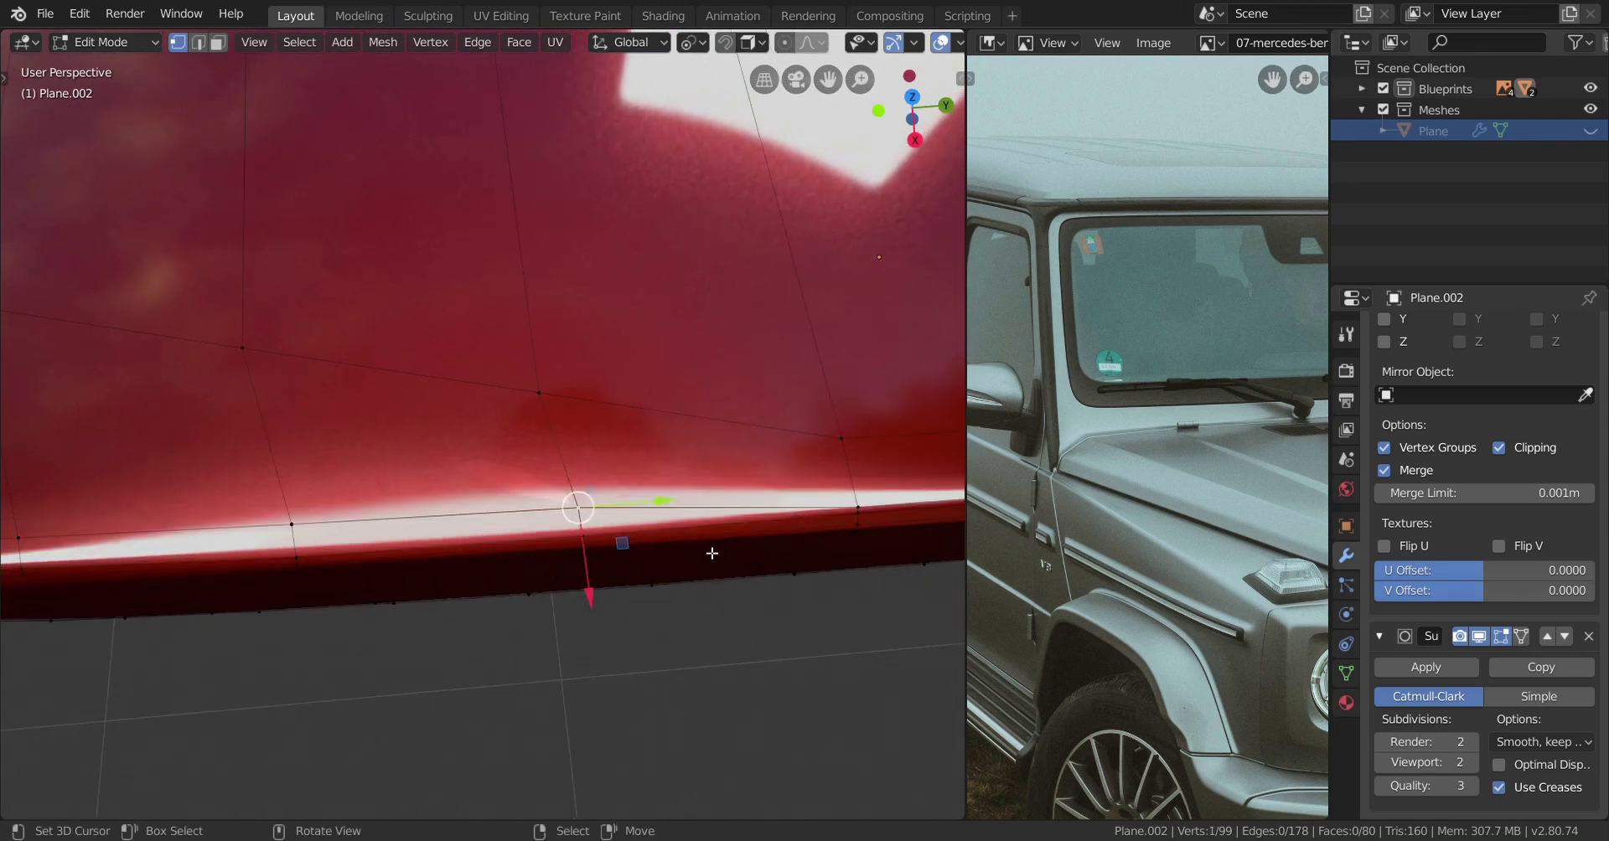
pyautogui.hotkey('shift', 'v')
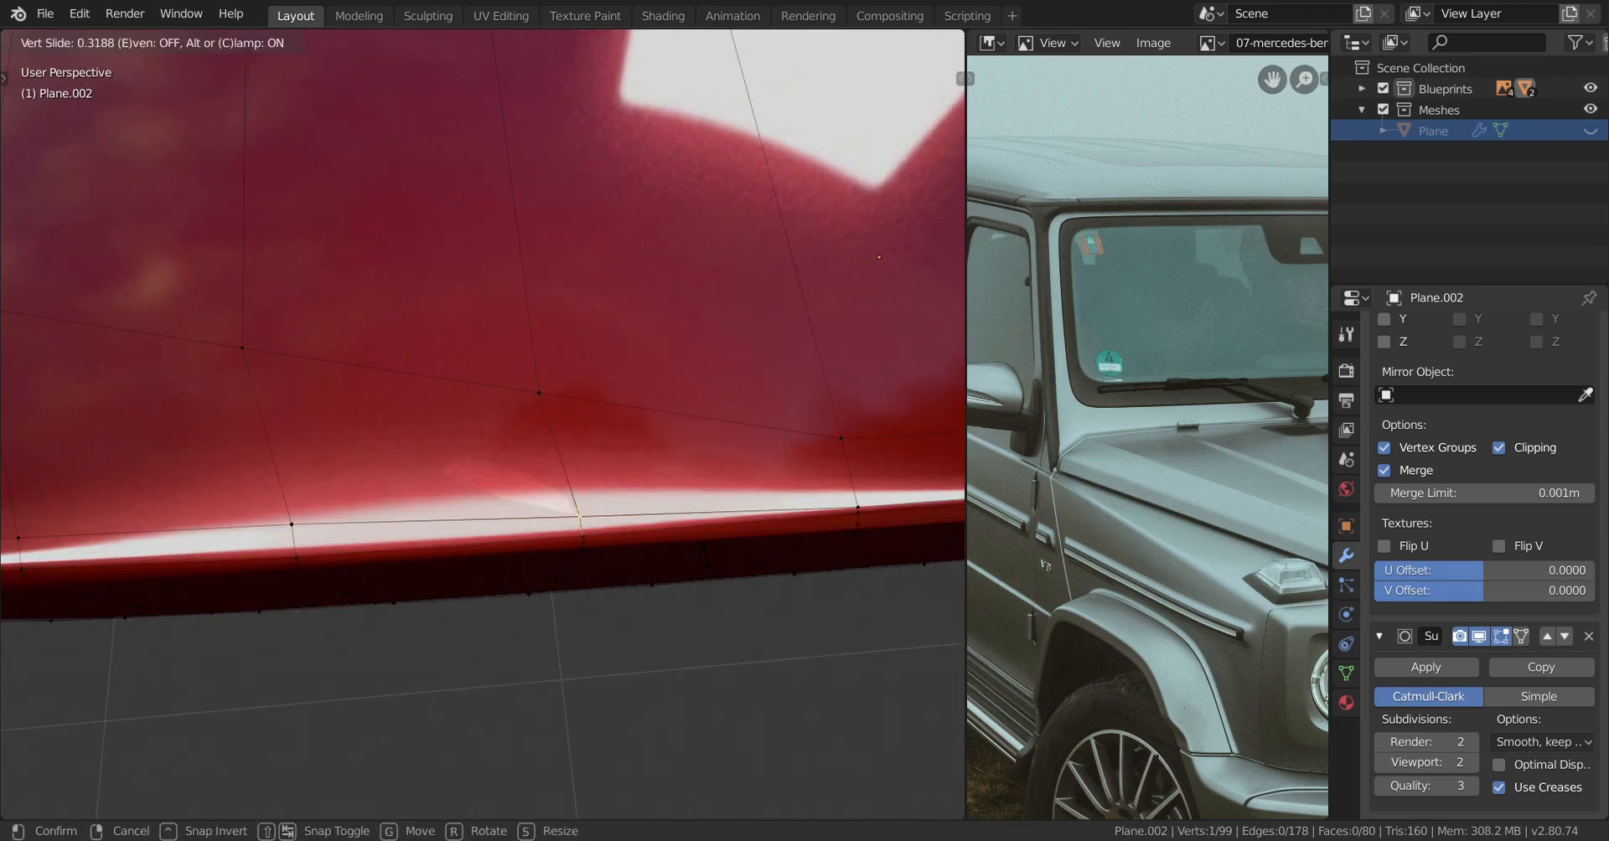
pyautogui.click(711, 566)
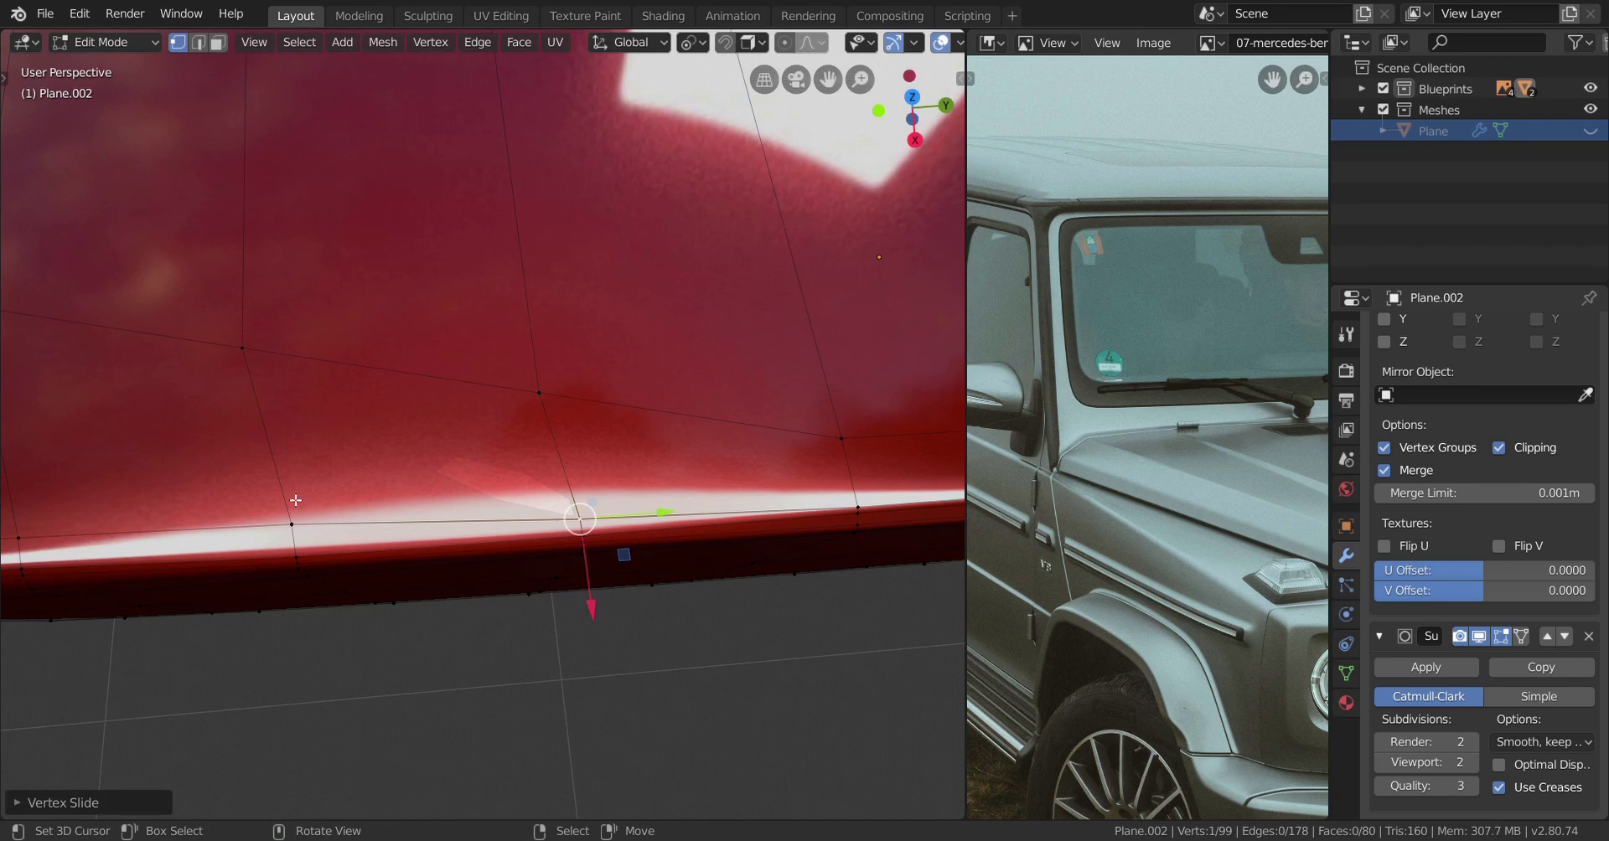
pyautogui.hotkey('shift', 'v')
pyautogui.click(448, 476)
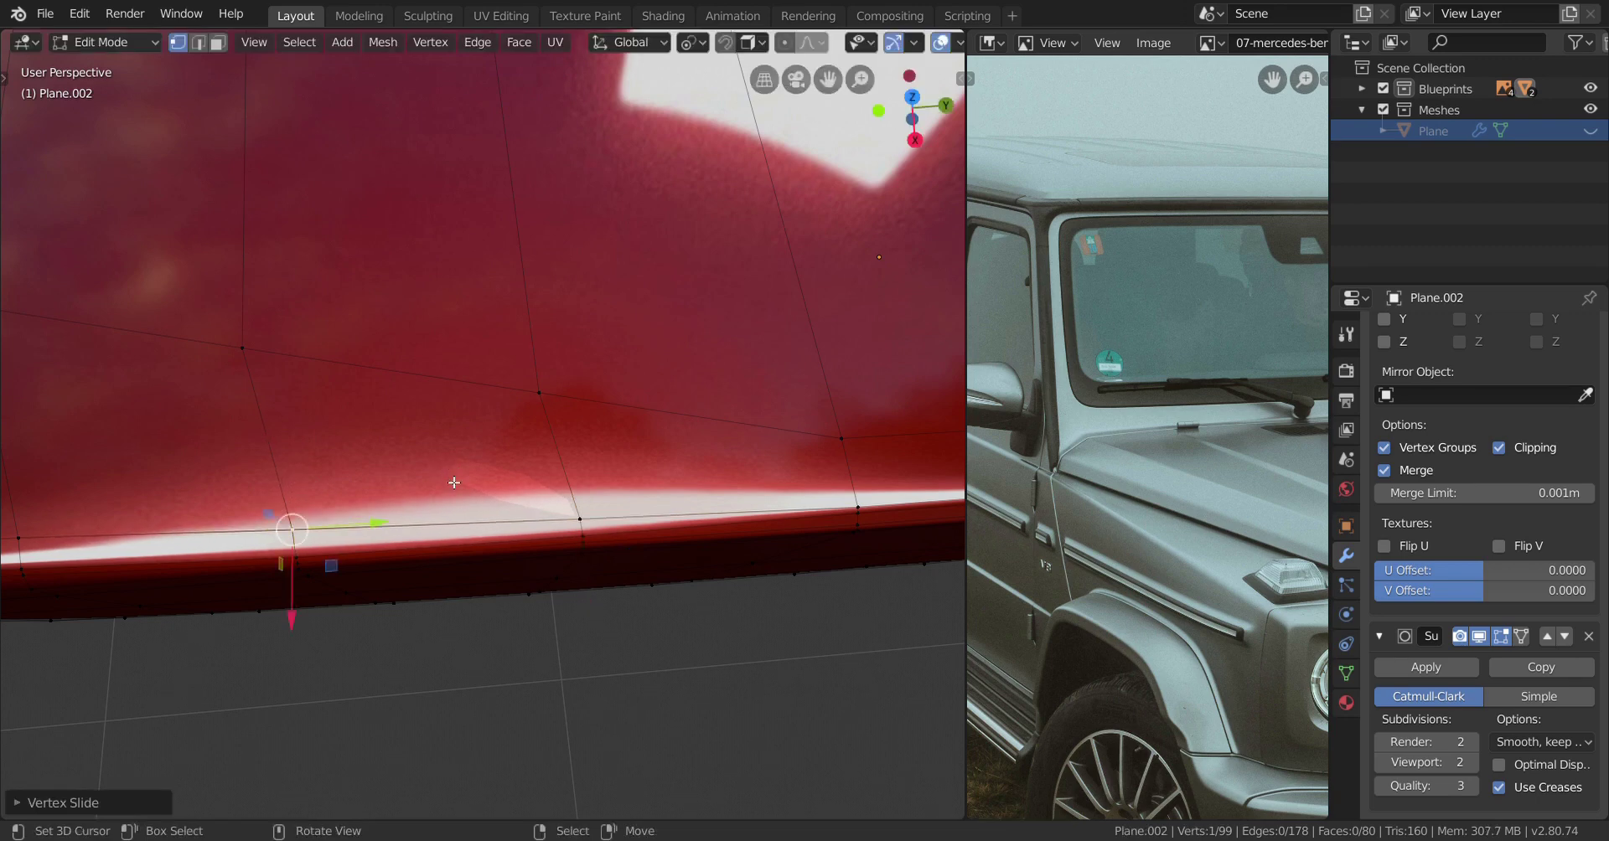
pyautogui.press('a')
pyautogui.scroll(-5, 511, 512)
pyautogui.moveTo(441, 587); pyautogui.dragTo(501, 470, button='middle')
pyautogui.press('Tab')
pyautogui.scroll(1, 502, 470)
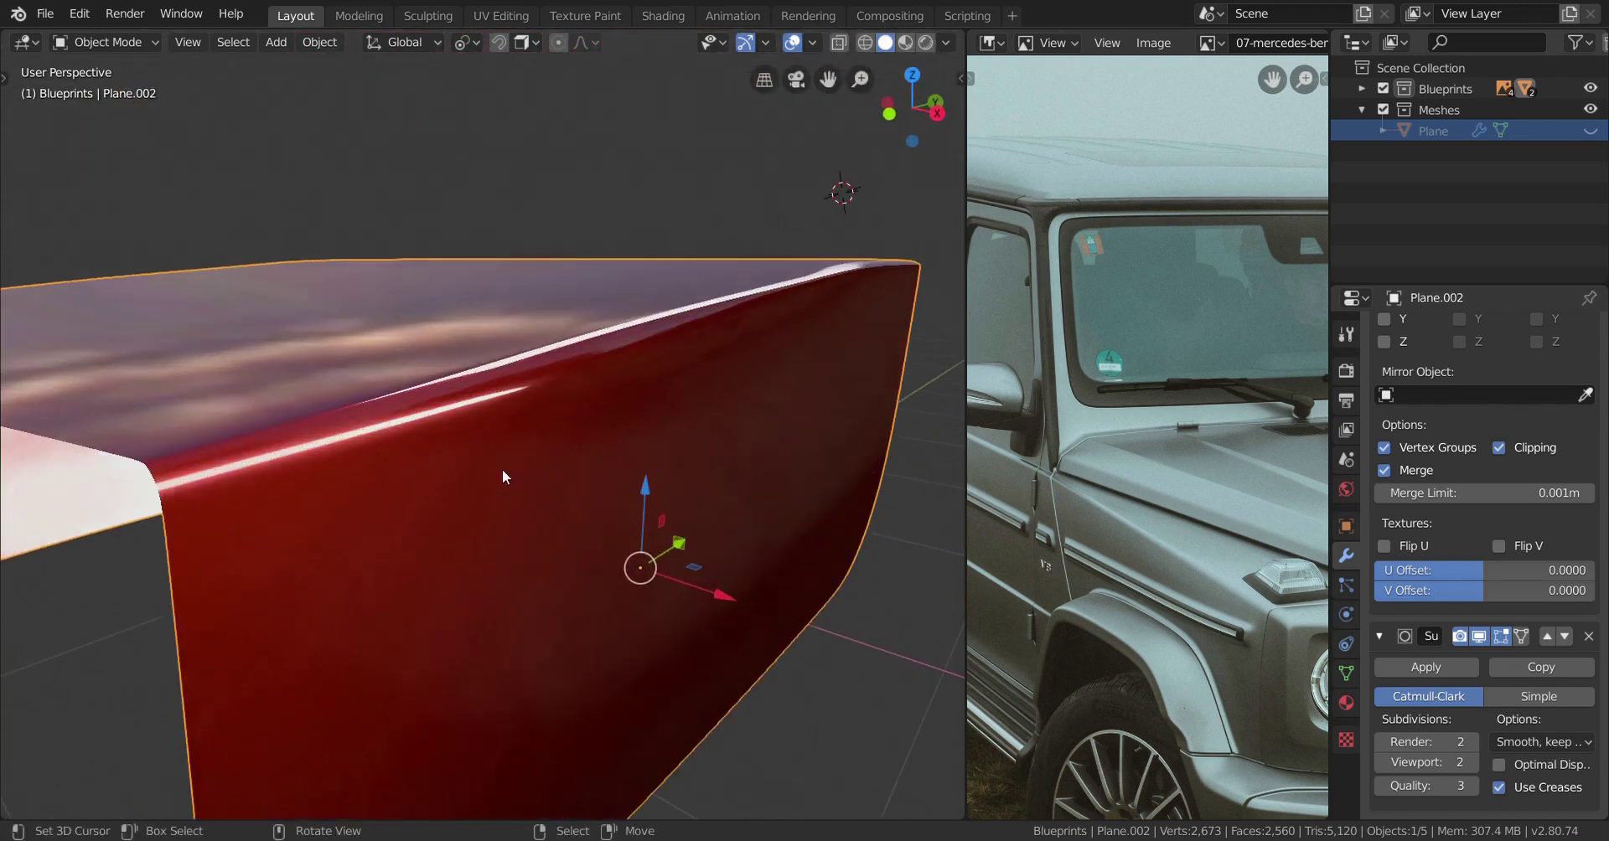
# In edge select mode, select the short edges that run across the rounded crease, from its open end along the first cross-sections.
pyautogui.press('Tab')
pyautogui.moveTo(377, 504); pyautogui.dragTo(528, 546, button='middle')
pyautogui.scroll(2, 528, 546)
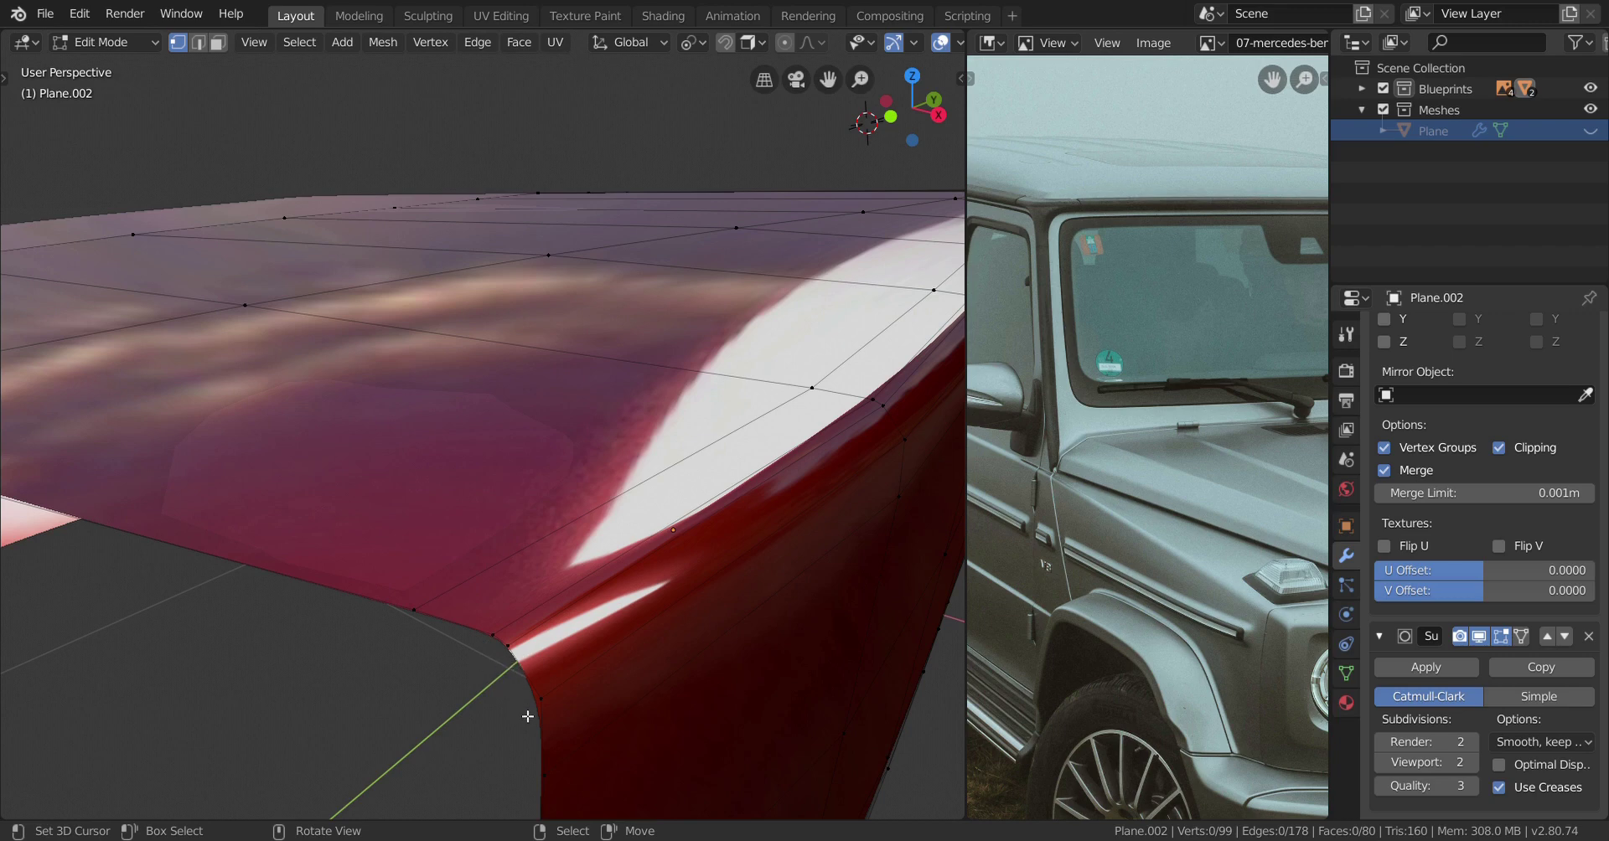
pyautogui.click(201, 42)
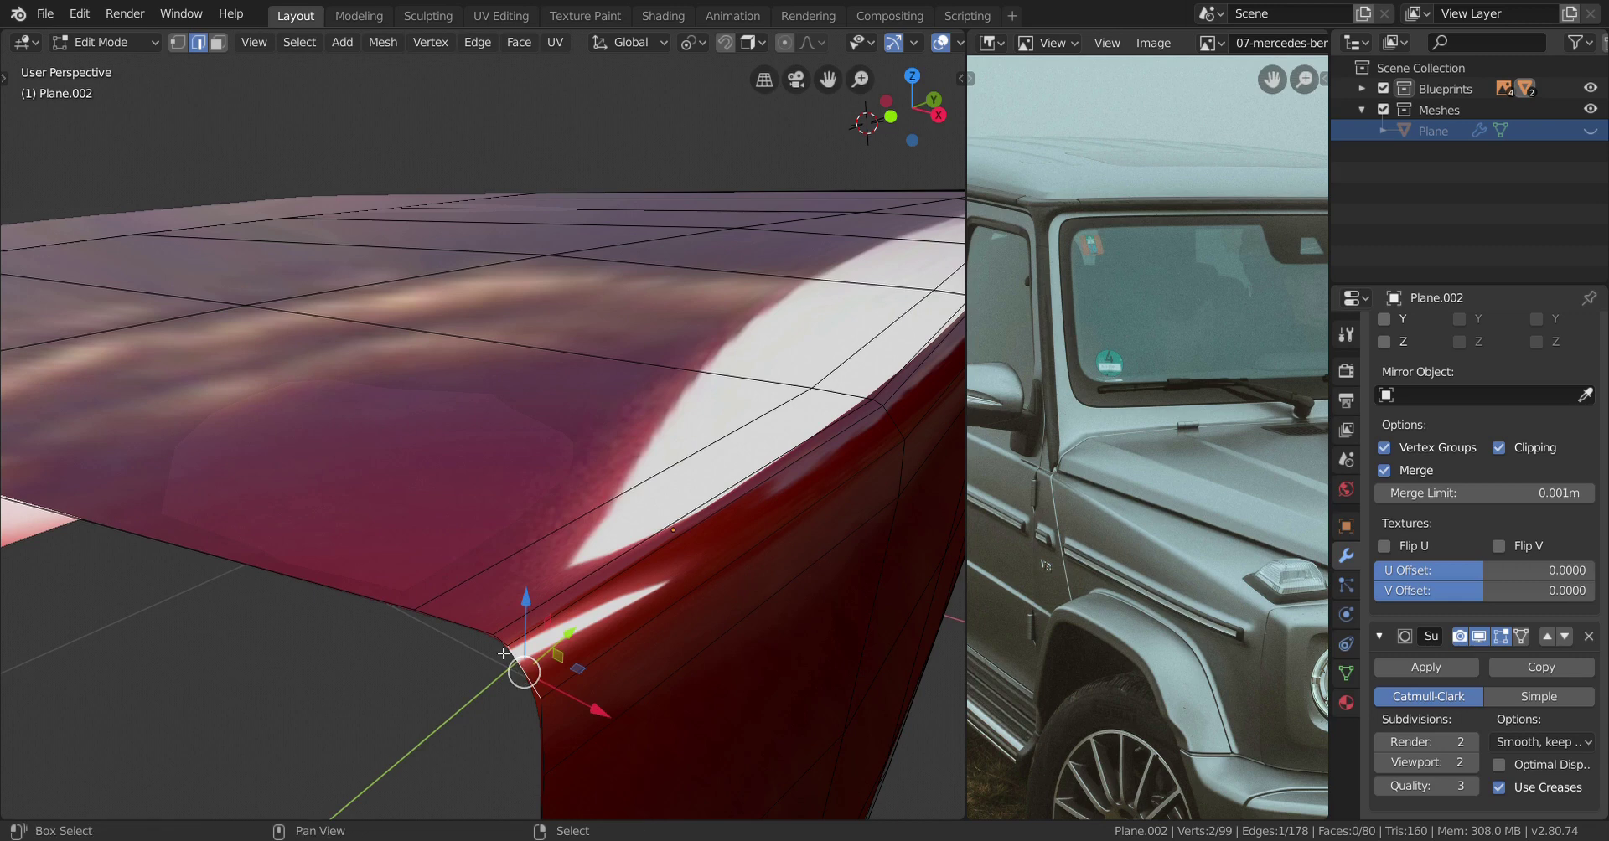
pyautogui.moveTo(552, 585); pyautogui.dragTo(285, 490, button='middle')
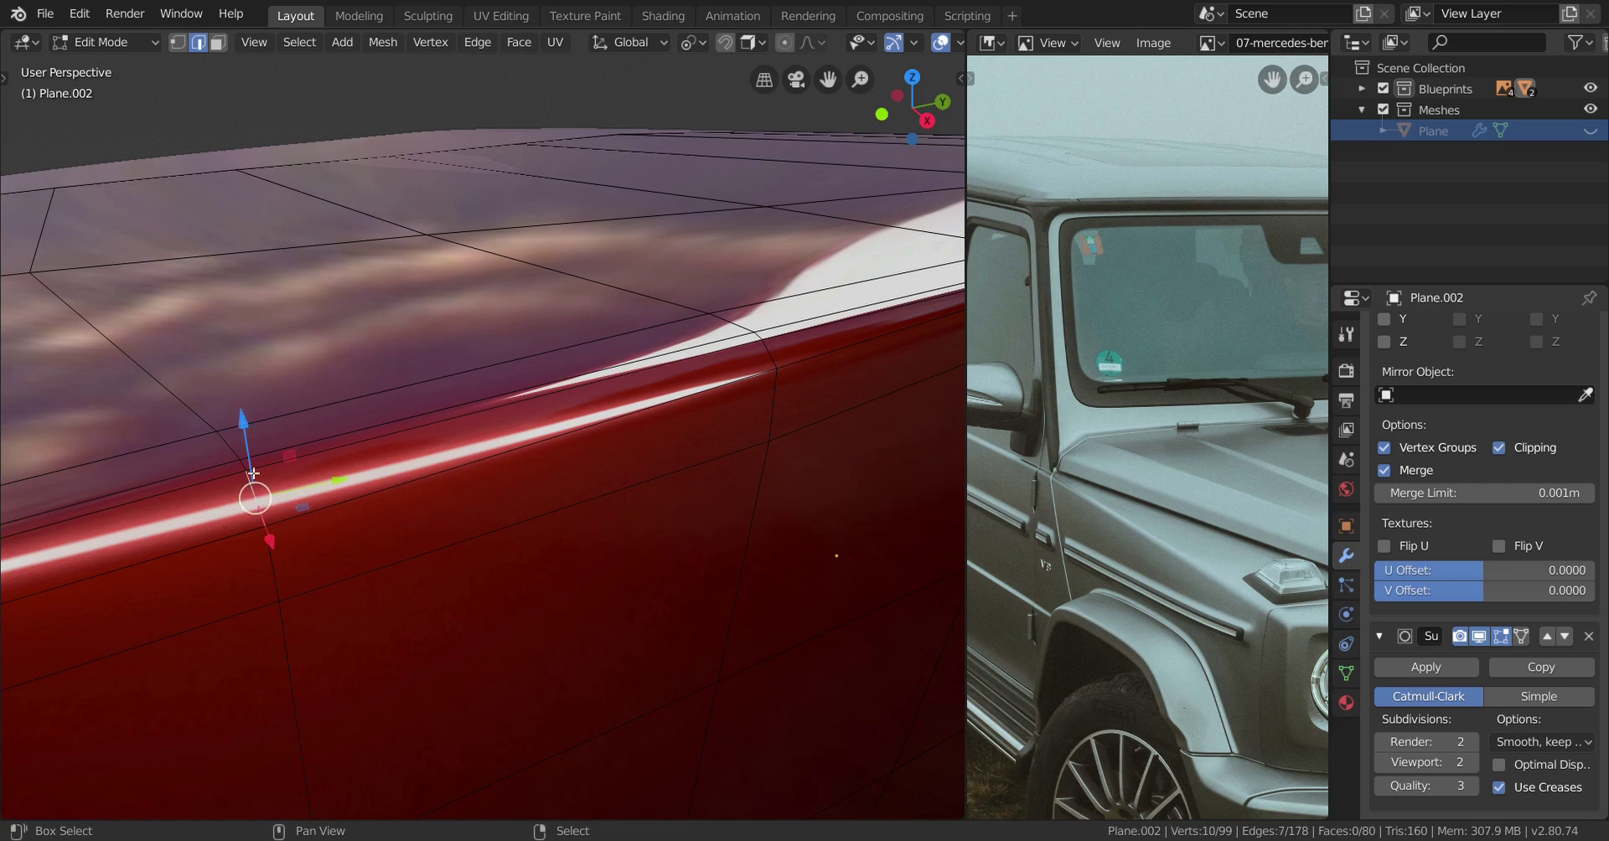
pyautogui.keyDown('shift'); pyautogui.moveTo(379, 462); pyautogui.dragTo(337, 483, button='middle'); pyautogui.keyUp('shift')
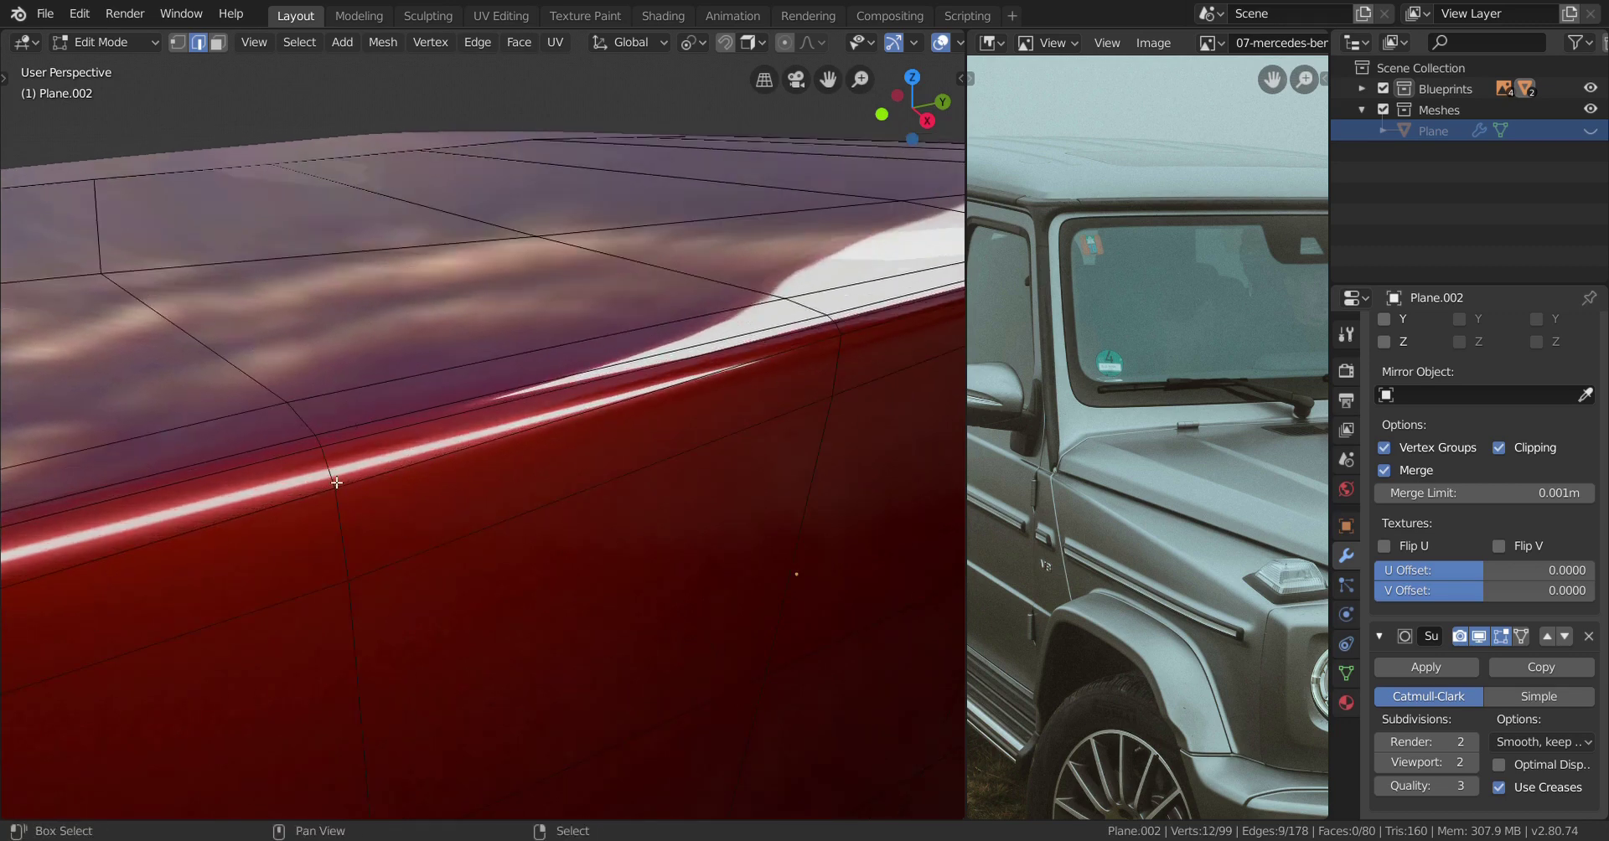
pyautogui.keyDown('shift'); pyautogui.click(310, 429); pyautogui.keyUp('shift')
pyautogui.keyDown('shift'); pyautogui.moveTo(310, 428); pyautogui.dragTo(366, 558, button='middle'); pyautogui.keyUp('shift')
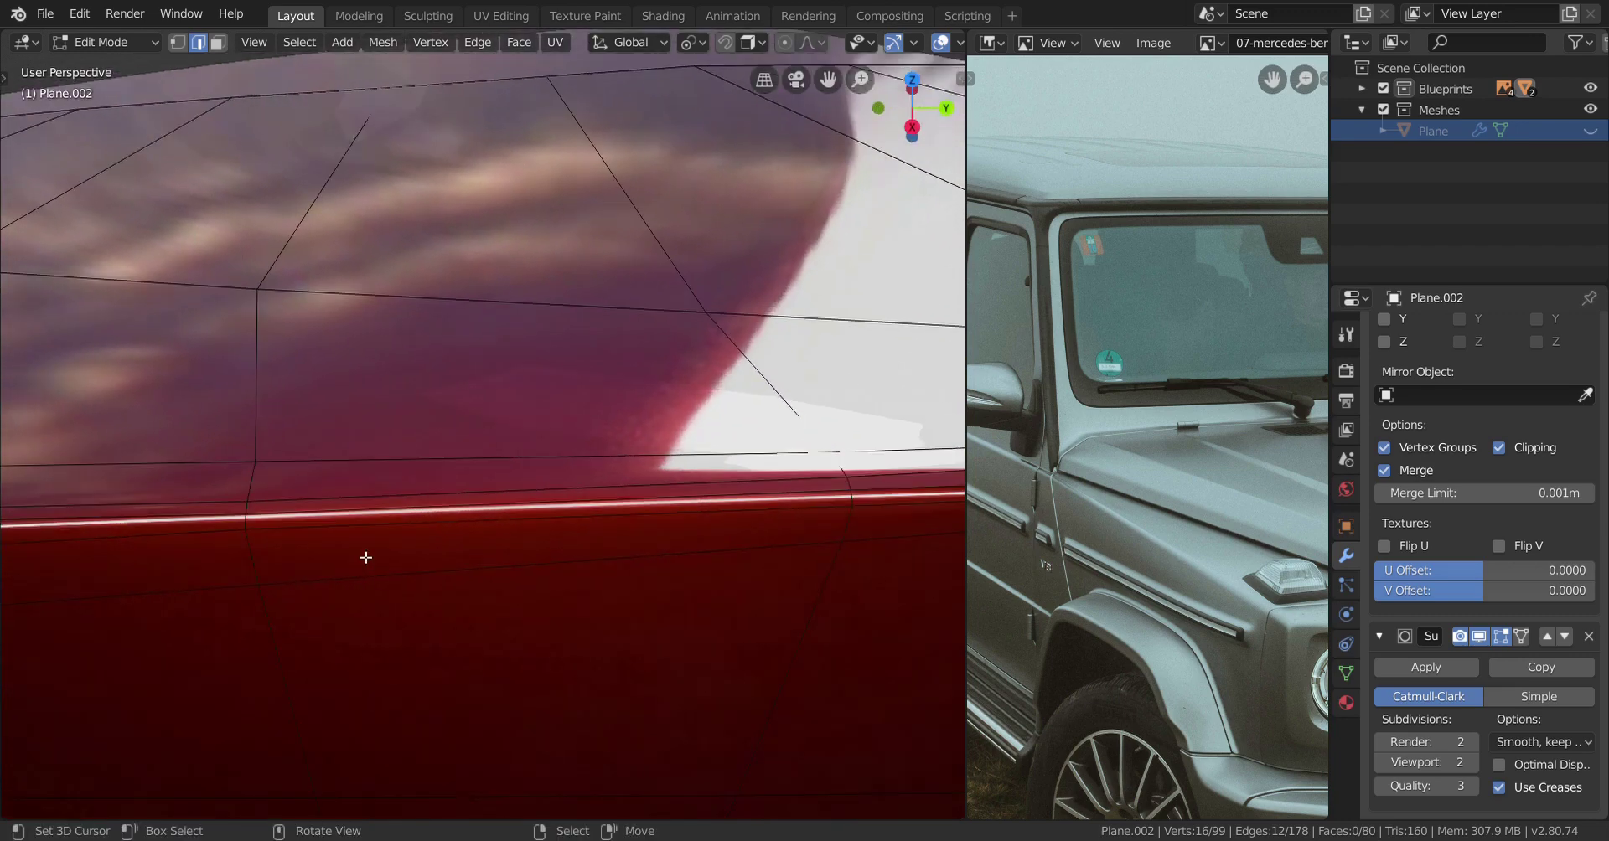
# Compare the crease with the side blueprint in wireframe and return to solid display.
pyautogui.press('KP_3')
pyautogui.press('KP_5')
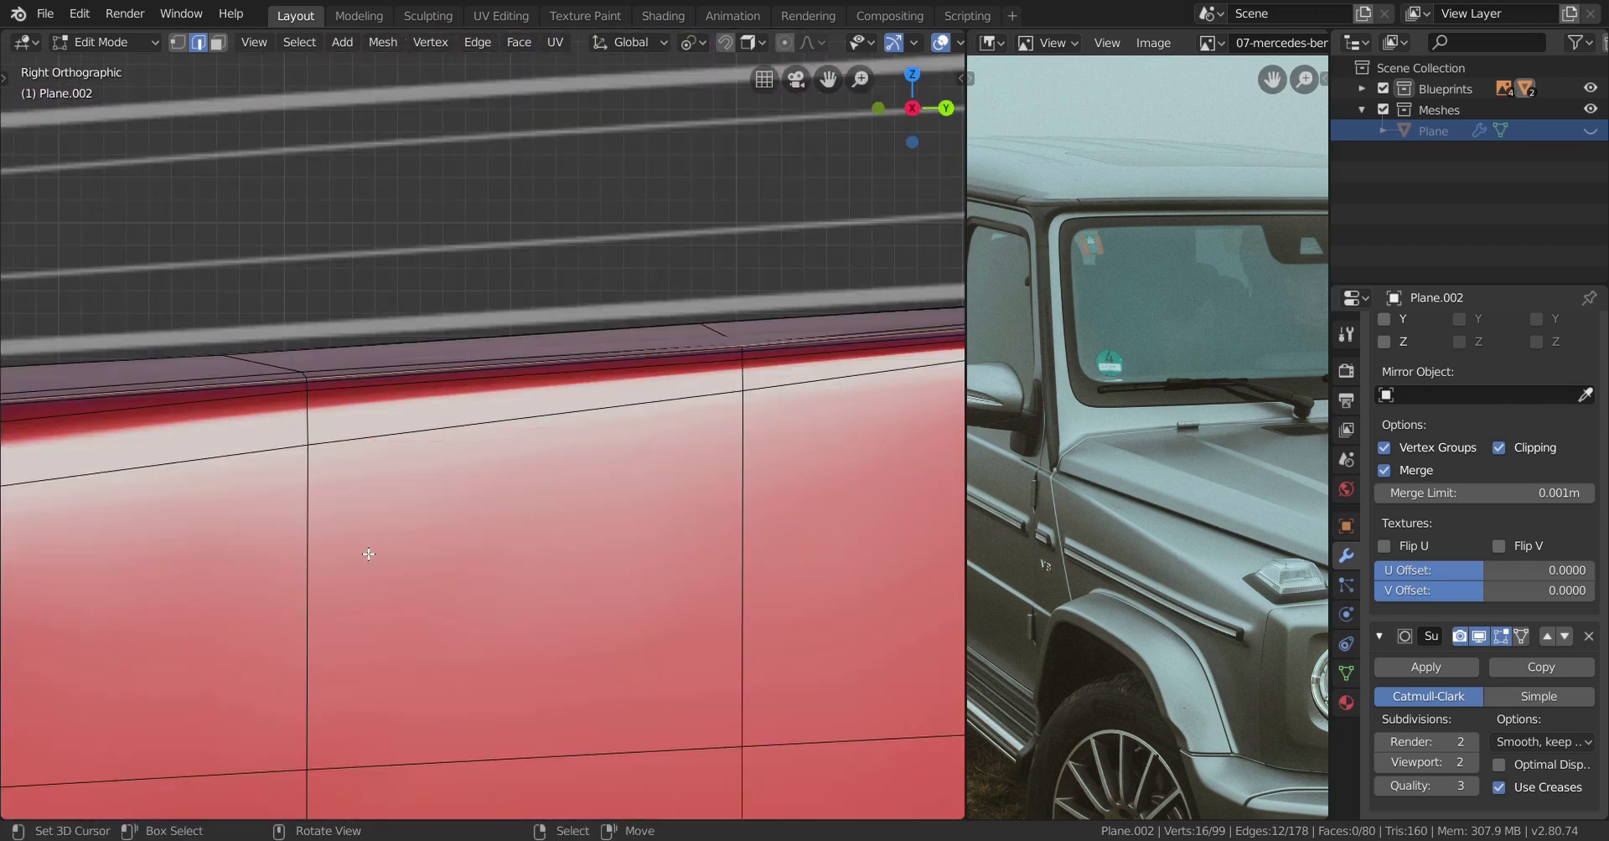
pyautogui.hotkey('shift', 'z')
pyautogui.scroll(-3, 454, 513)
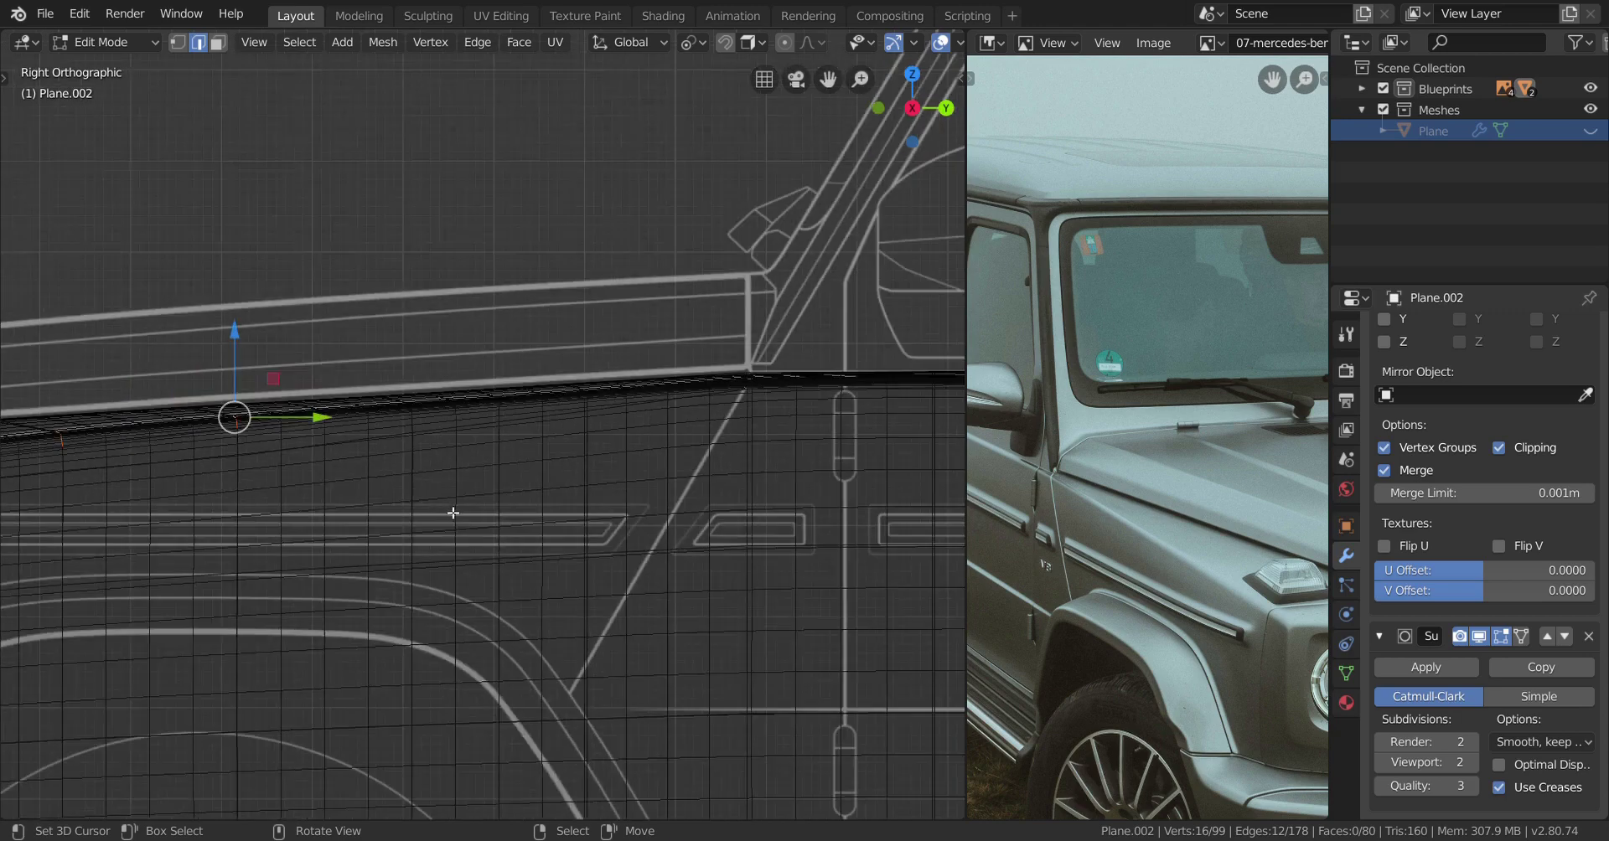
pyautogui.scroll(1, 483, 513)
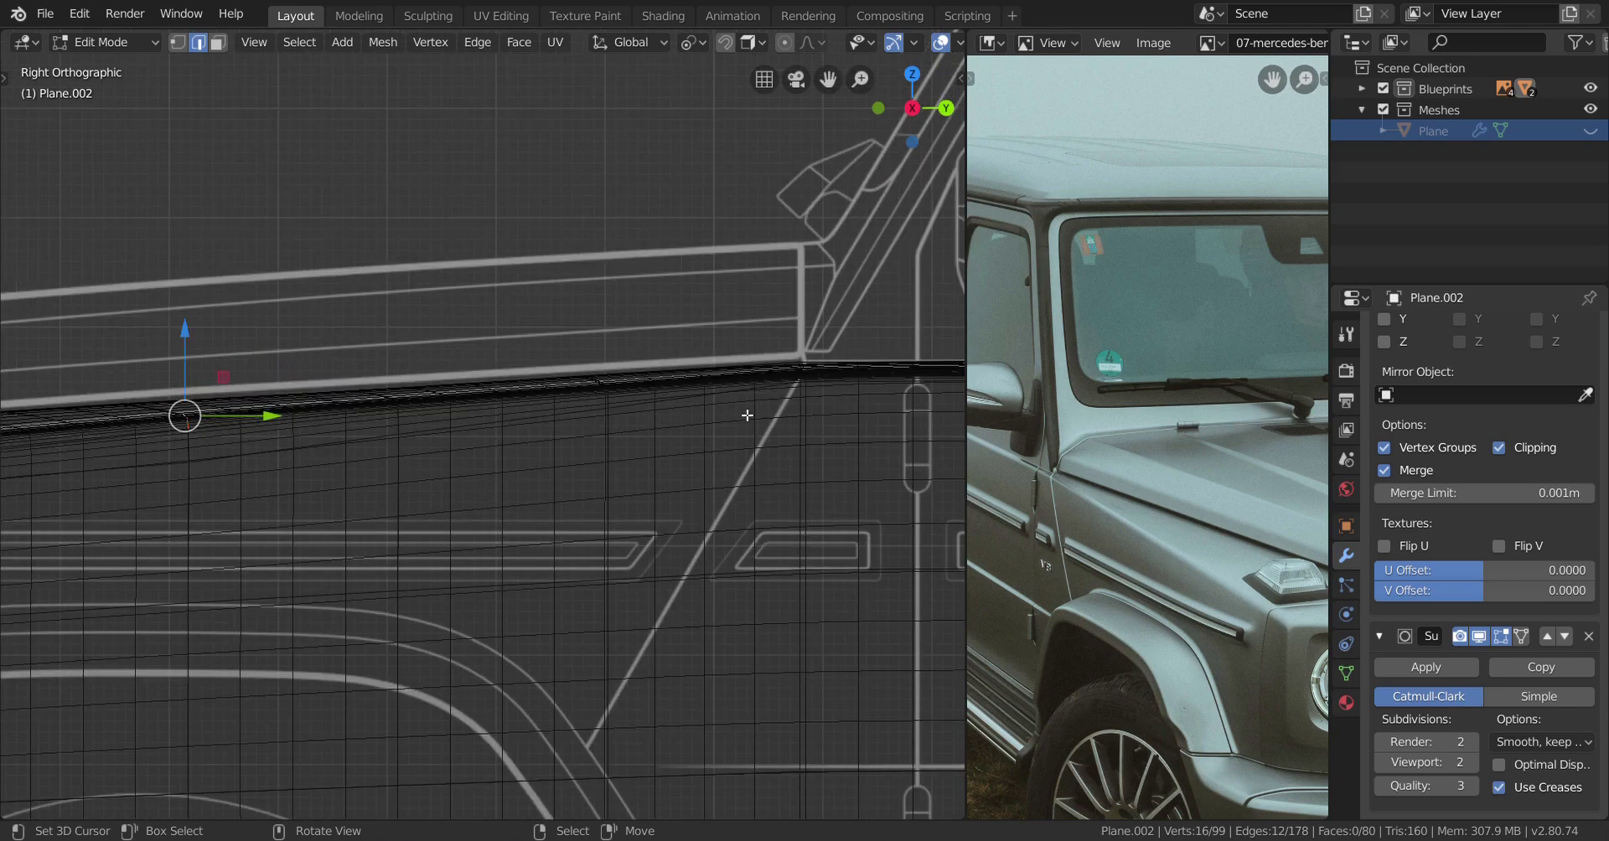
pyautogui.moveTo(747, 414); pyautogui.dragTo(789, 498, button='middle')
pyautogui.press('z')
pyautogui.click(855, 510)
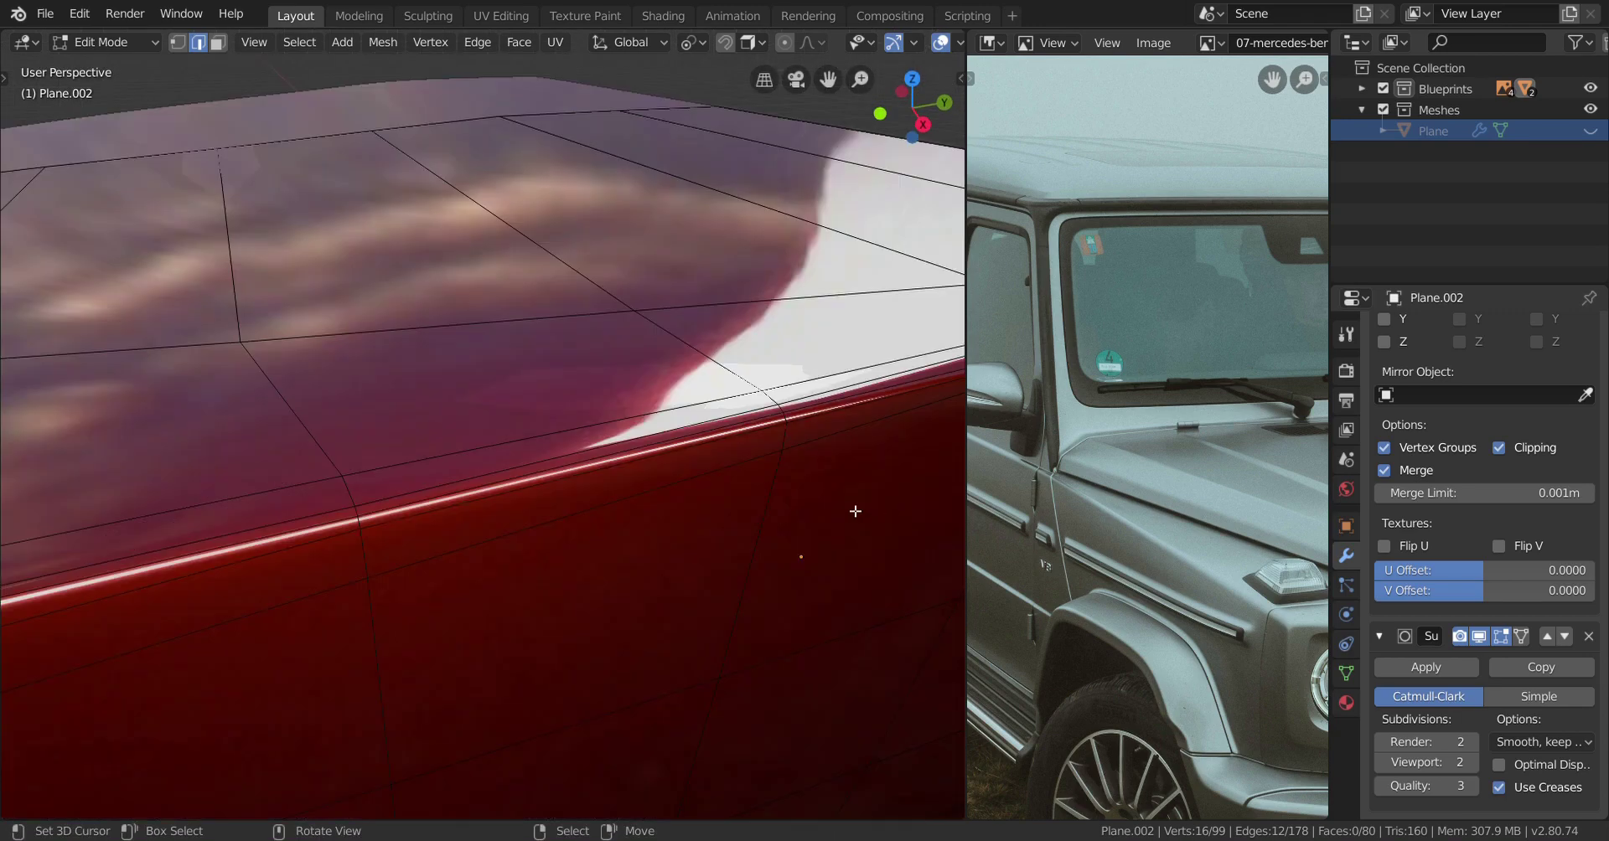
# Extend the selection to the short edges across the crease at the remaining cross-sections.
pyautogui.scroll(3, 651, 539)
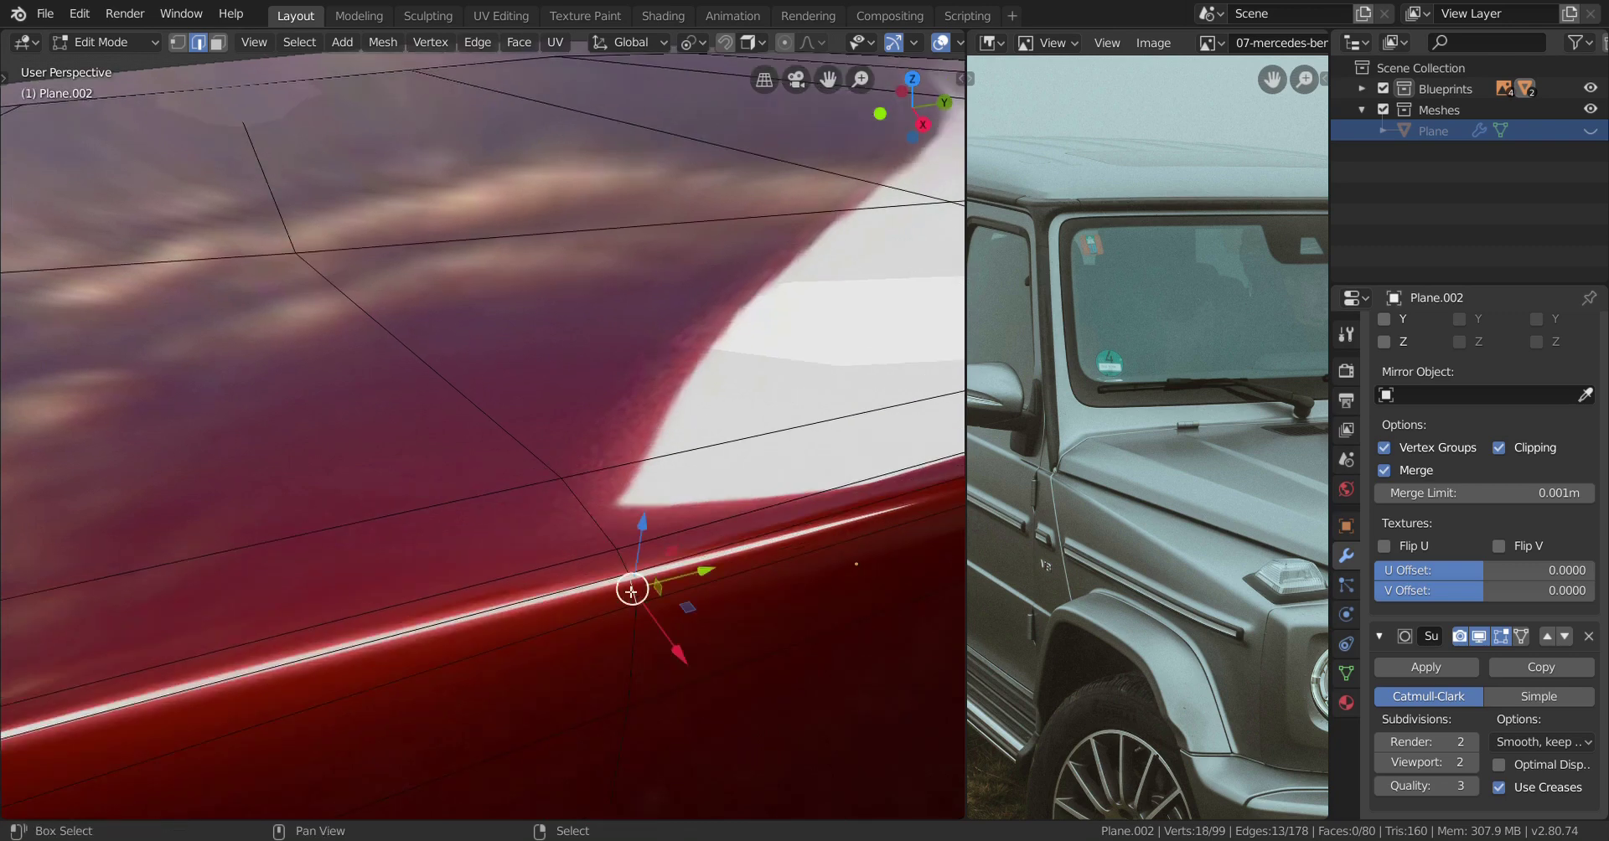
pyautogui.scroll(-3, 624, 570)
pyautogui.keyDown('shift'); pyautogui.moveTo(531, 565); pyautogui.dragTo(727, 517, button='middle'); pyautogui.keyUp('shift')
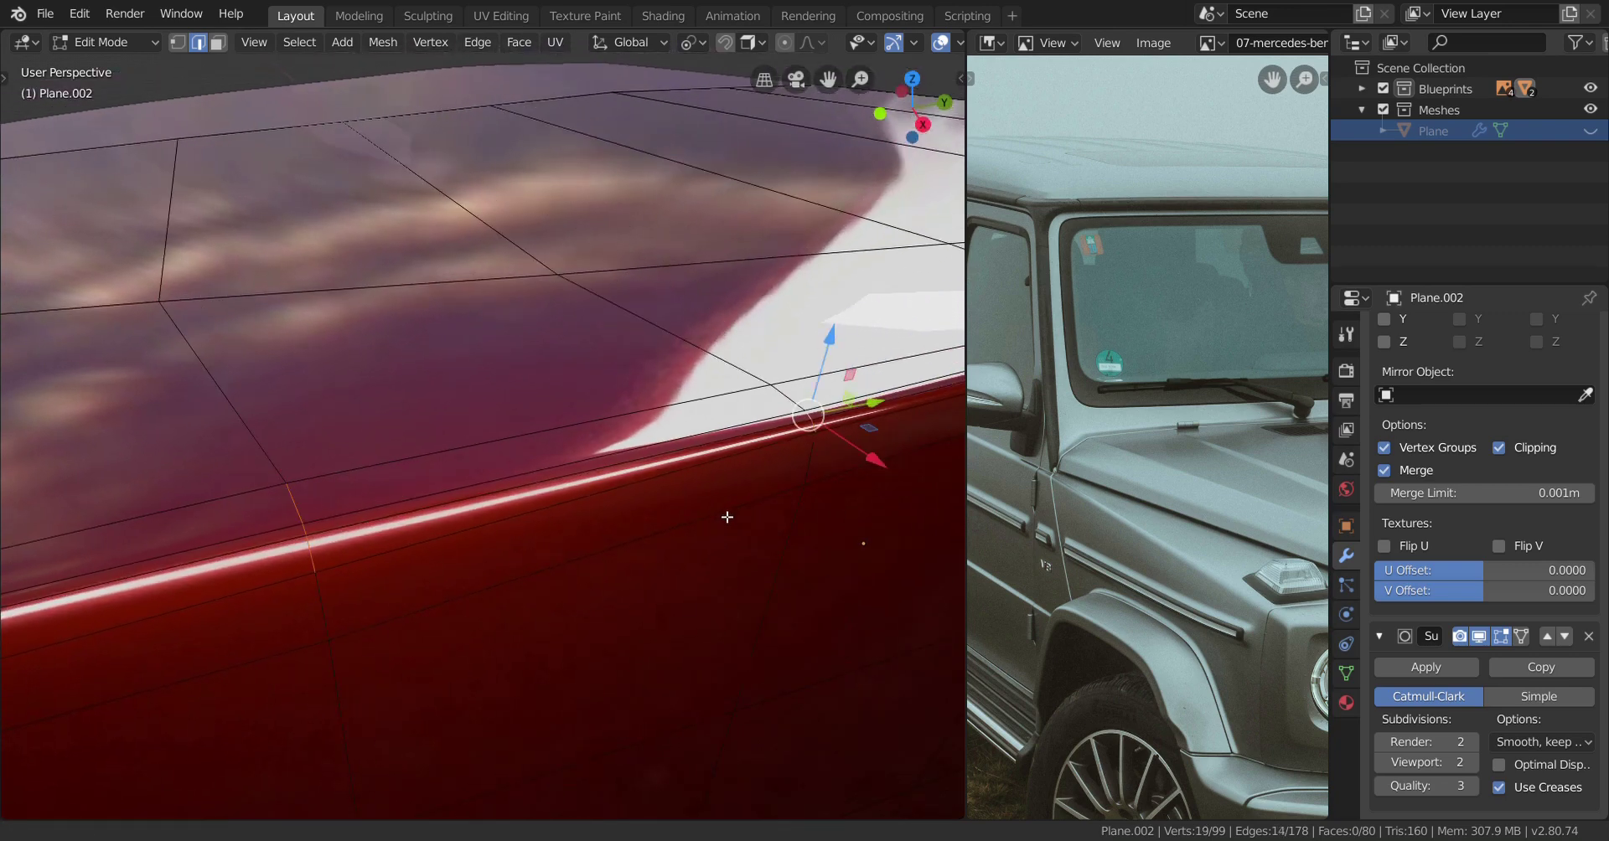
pyautogui.keyDown('shift'); pyautogui.click(791, 400); pyautogui.keyUp('shift')
pyautogui.moveTo(791, 400); pyautogui.dragTo(373, 492, button='middle')
pyautogui.keyDown('shift'); pyautogui.click(486, 452); pyautogui.keyUp('shift')
pyautogui.press('KP_3')
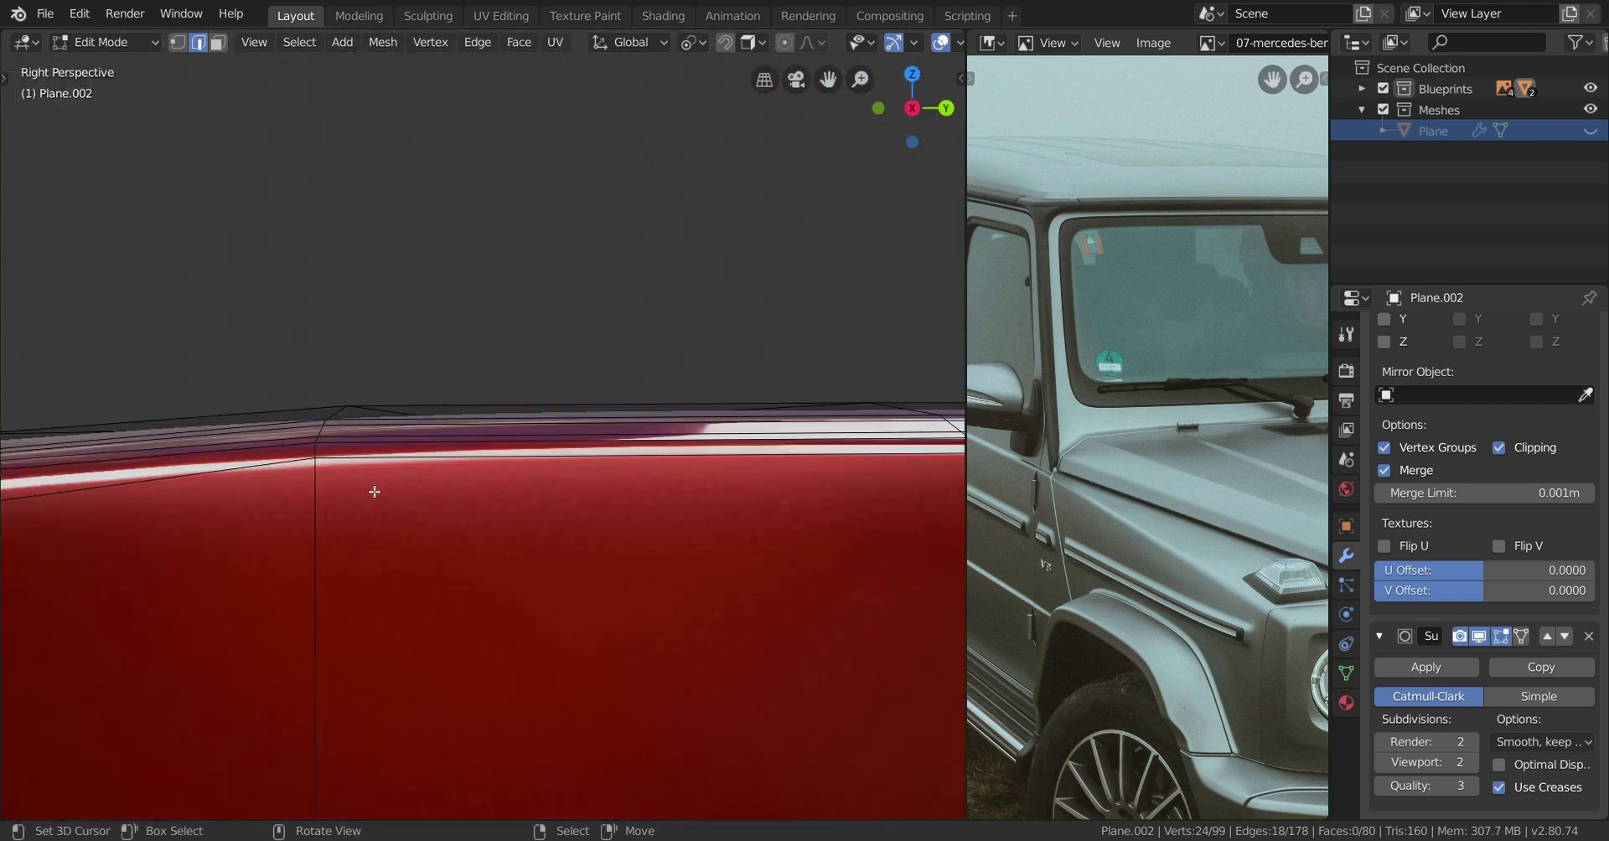
pyautogui.moveTo(383, 442); pyautogui.dragTo(566, 503, button='middle')
# Space the selected crease edges evenly with LoopTools Space, and compare the corner before and after.
pyautogui.rightClick(742, 435)
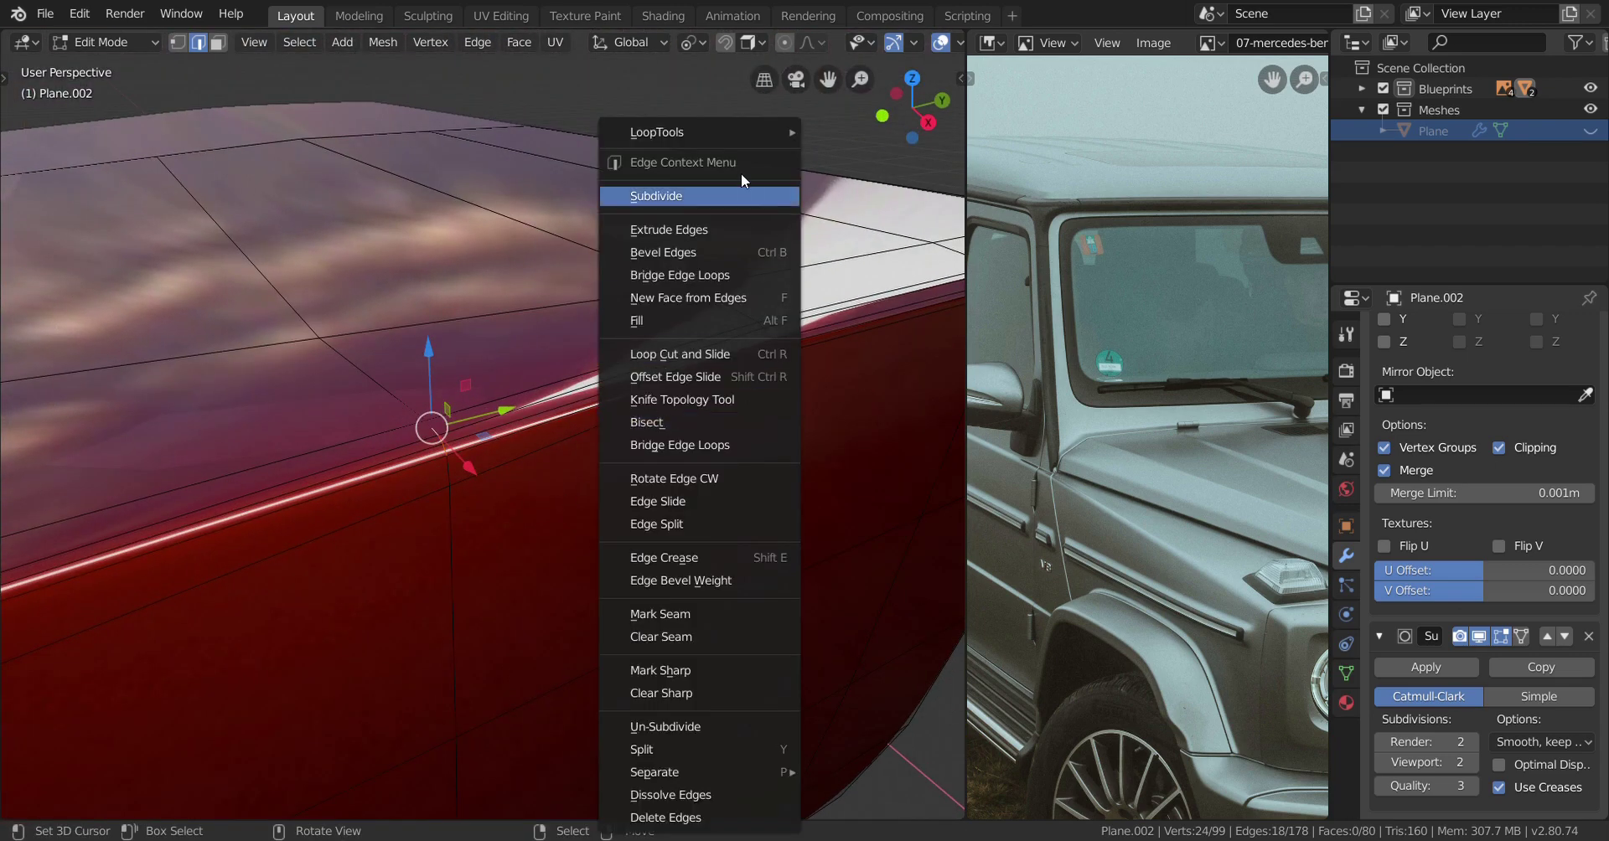
pyautogui.moveTo(690, 134)
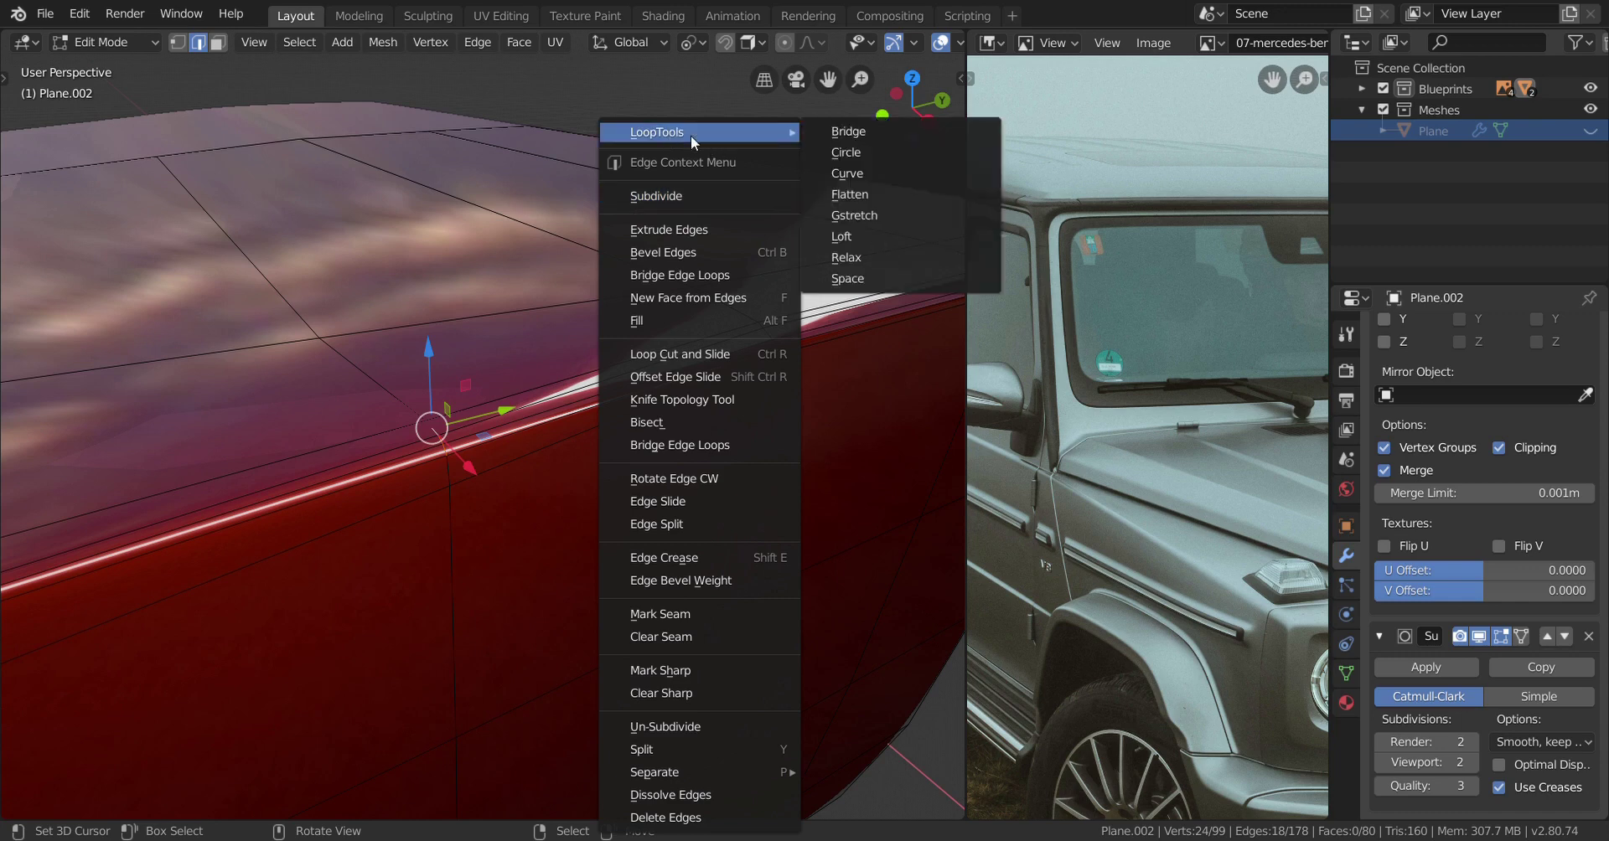
pyautogui.click(873, 285)
pyautogui.moveTo(665, 416); pyautogui.dragTo(632, 481, button='middle')
pyautogui.hotkey('ctrl', 'z')
pyautogui.hotkey('ctrl', 'shift', 'z')
pyautogui.scroll(-2, 517, 488)
pyautogui.press('Tab')
pyautogui.press('Tab')
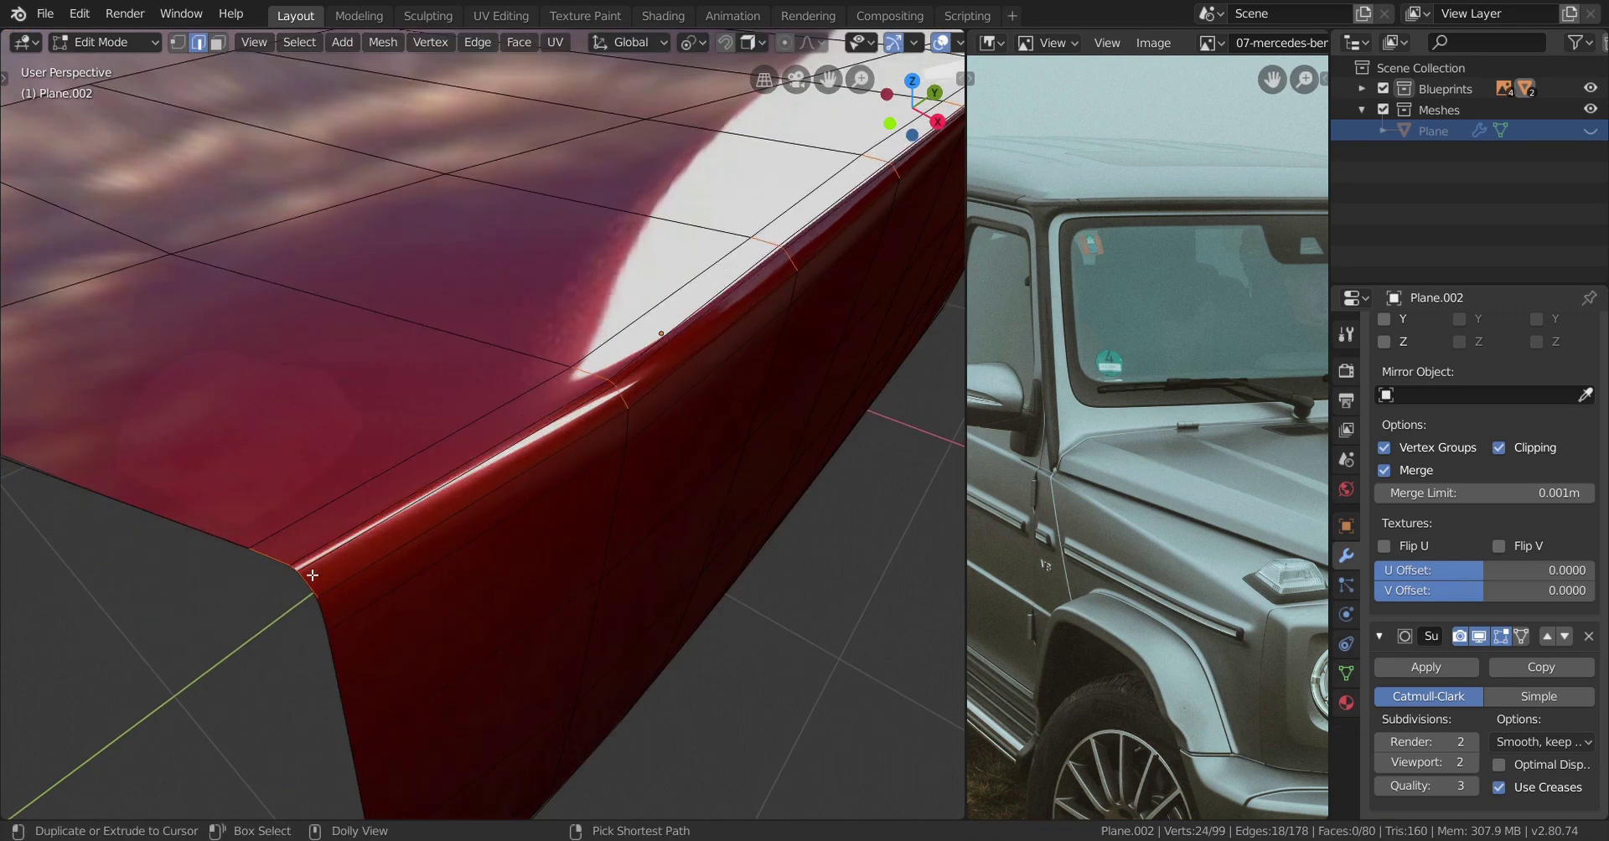
pyautogui.hotkey('ctrl', 'shift', 'z')
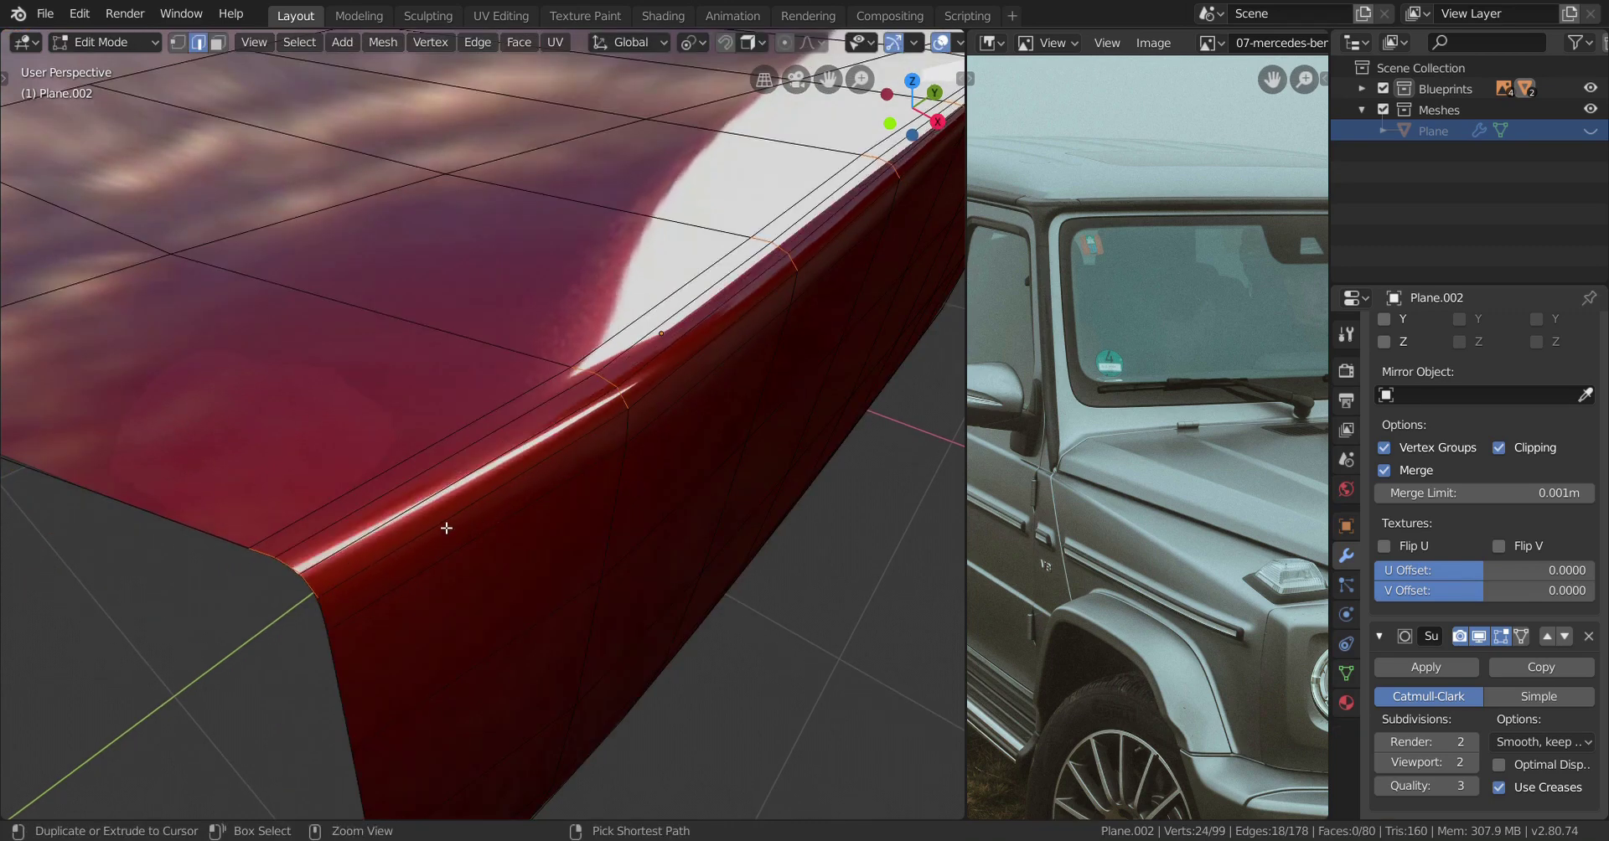
# Examine the shading of the hood and side panel crease in Object Mode against the reference photo.
pyautogui.press('Tab')
pyautogui.scroll(3, 568, 503)
pyautogui.moveTo(568, 503)
pyautogui.mouseDown(button='middle')
pyautogui.moveTo(485, 540)
pyautogui.moveTo(456, 530)
pyautogui.moveTo(500, 500)
pyautogui.moveTo(571, 501)
pyautogui.mouseUp(button='middle')
pyautogui.scroll(-3, 456, 530)
pyautogui.scroll(3, 499, 499)
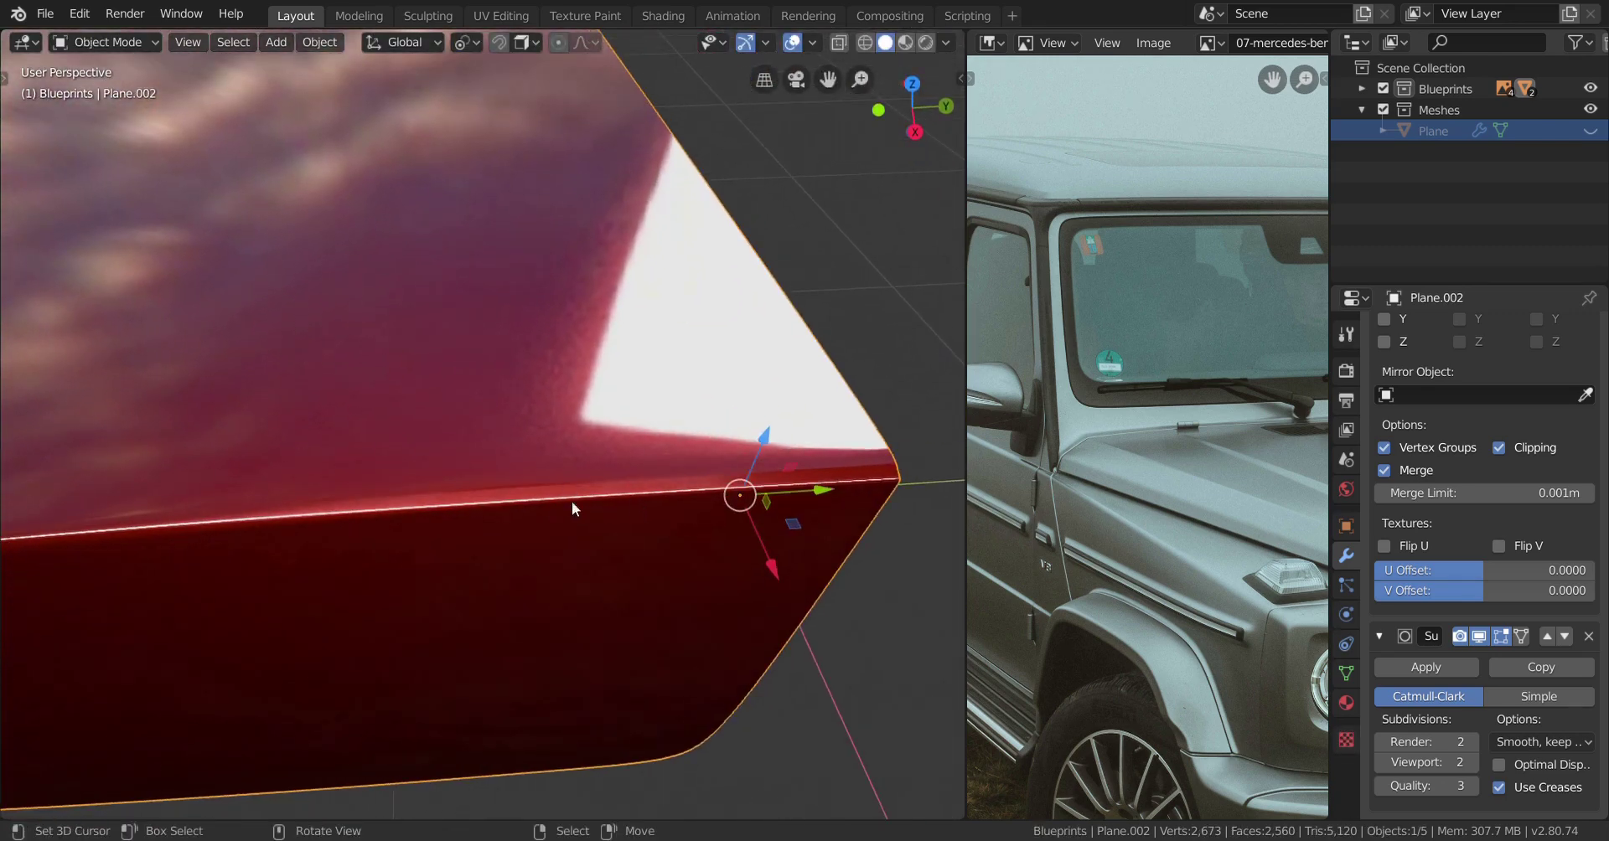
pyautogui.moveTo(684, 499); pyautogui.dragTo(554, 498, button='middle')
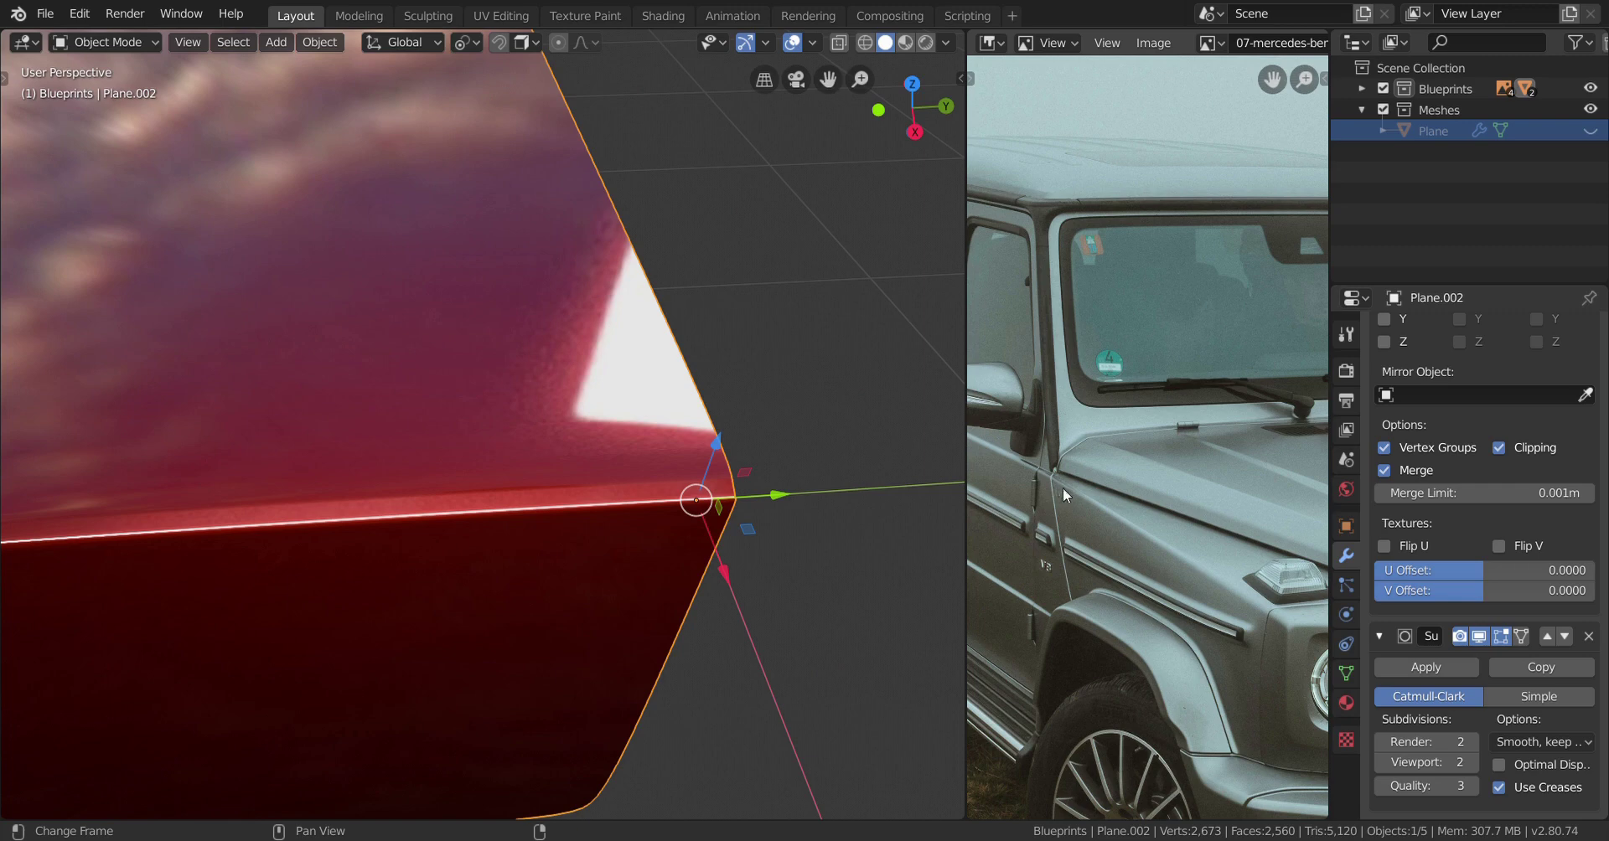
pyautogui.moveTo(605, 484)
pyautogui.mouseDown(button='middle')
pyautogui.moveTo(701, 480)
pyautogui.moveTo(605, 488)
pyautogui.mouseUp(button='middle')
pyautogui.scroll(-3, 610, 505)
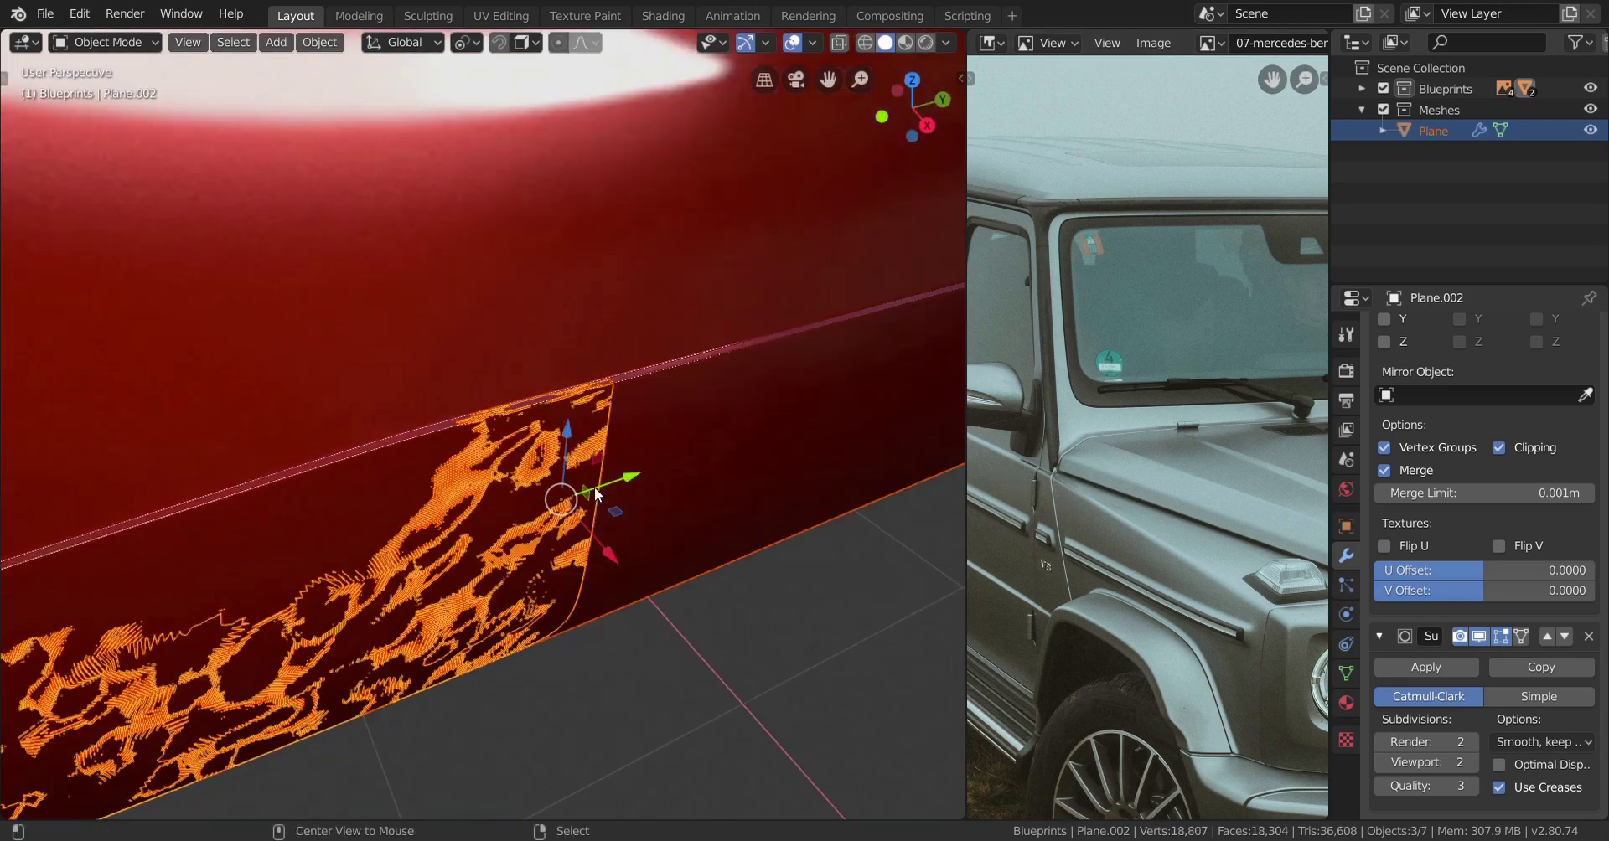
# Examine where the new strip overlaps the rest of the body, using the side blueprint in wireframe.
pyautogui.moveTo(563, 493)
pyautogui.mouseDown(button='middle')
pyautogui.moveTo(527, 487)
pyautogui.moveTo(551, 491)
pyautogui.mouseUp(button='middle')
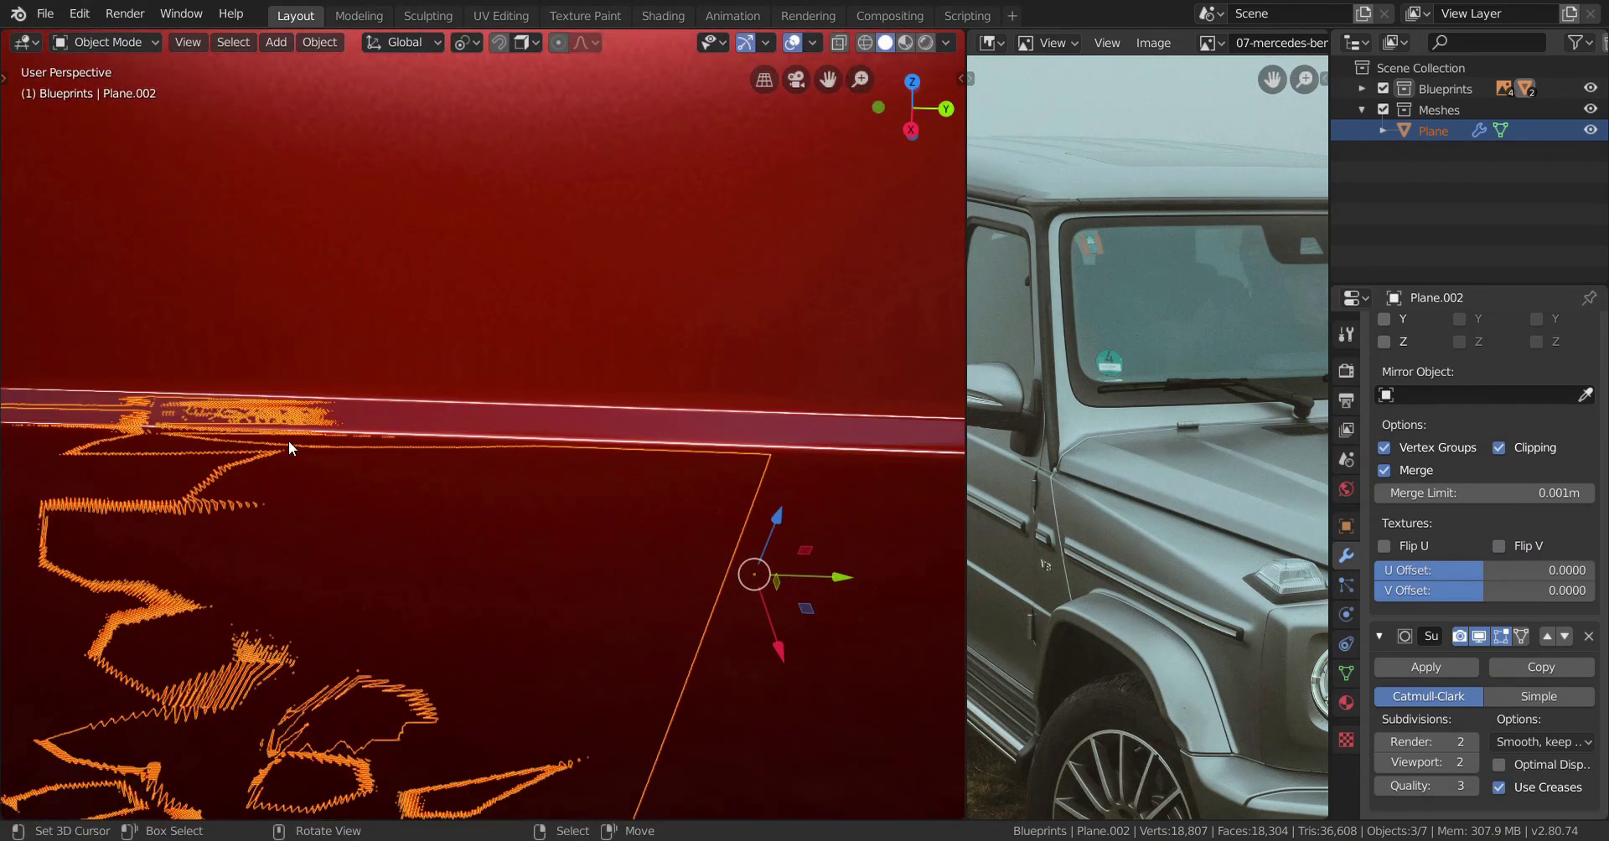
pyautogui.keyDown('shift'); pyautogui.moveTo(288, 441); pyautogui.dragTo(465, 429, button='middle'); pyautogui.keyUp('shift')
pyautogui.press('Tab')
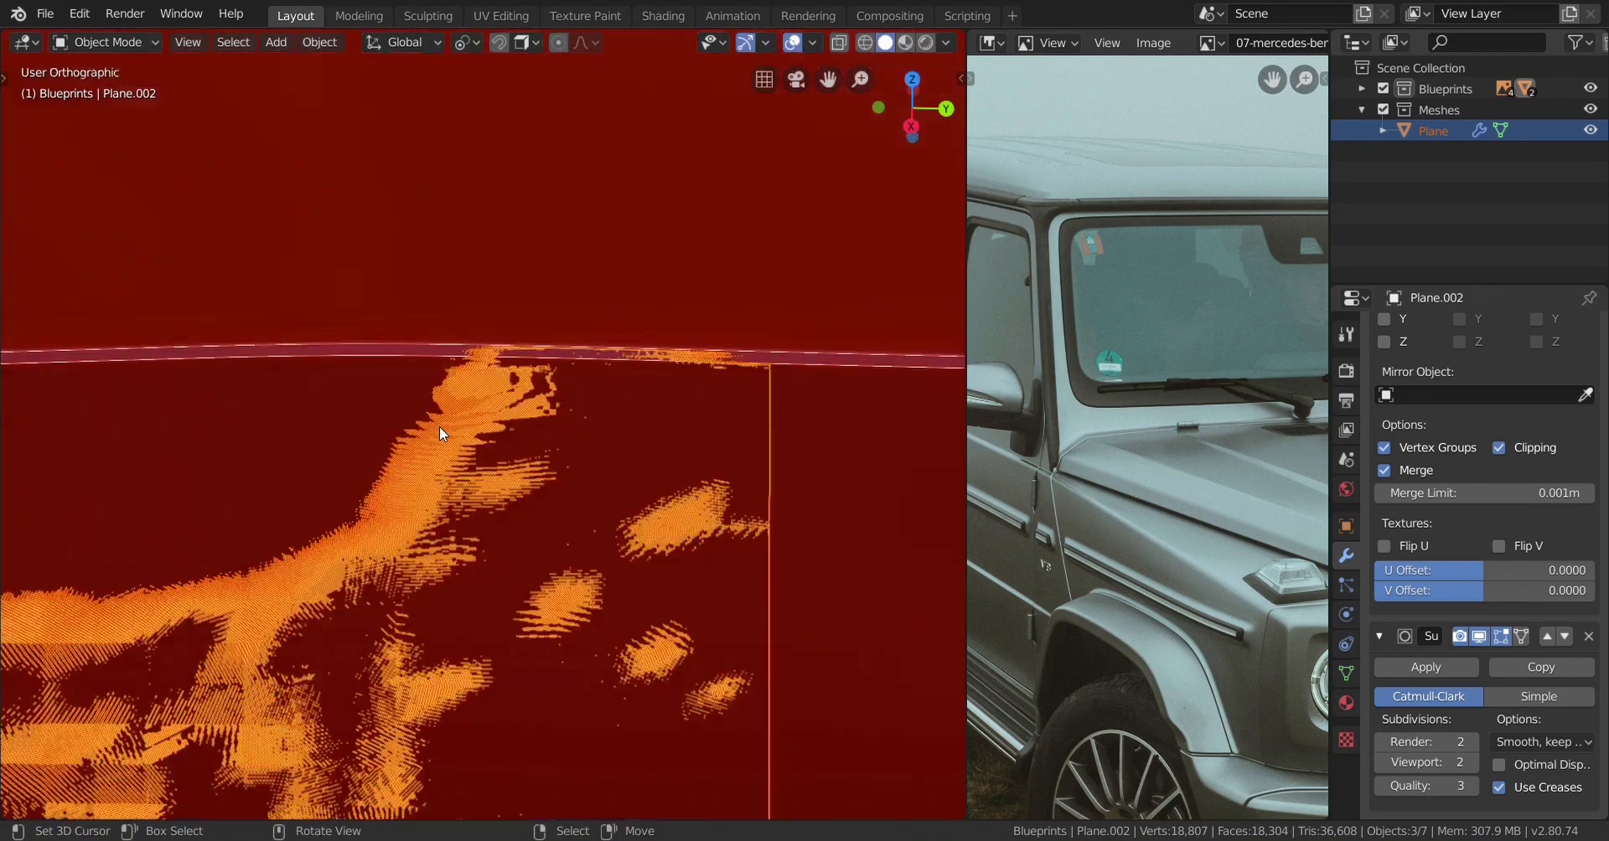
pyautogui.press('KP_3')
pyautogui.press('Tab')
pyautogui.press('z')
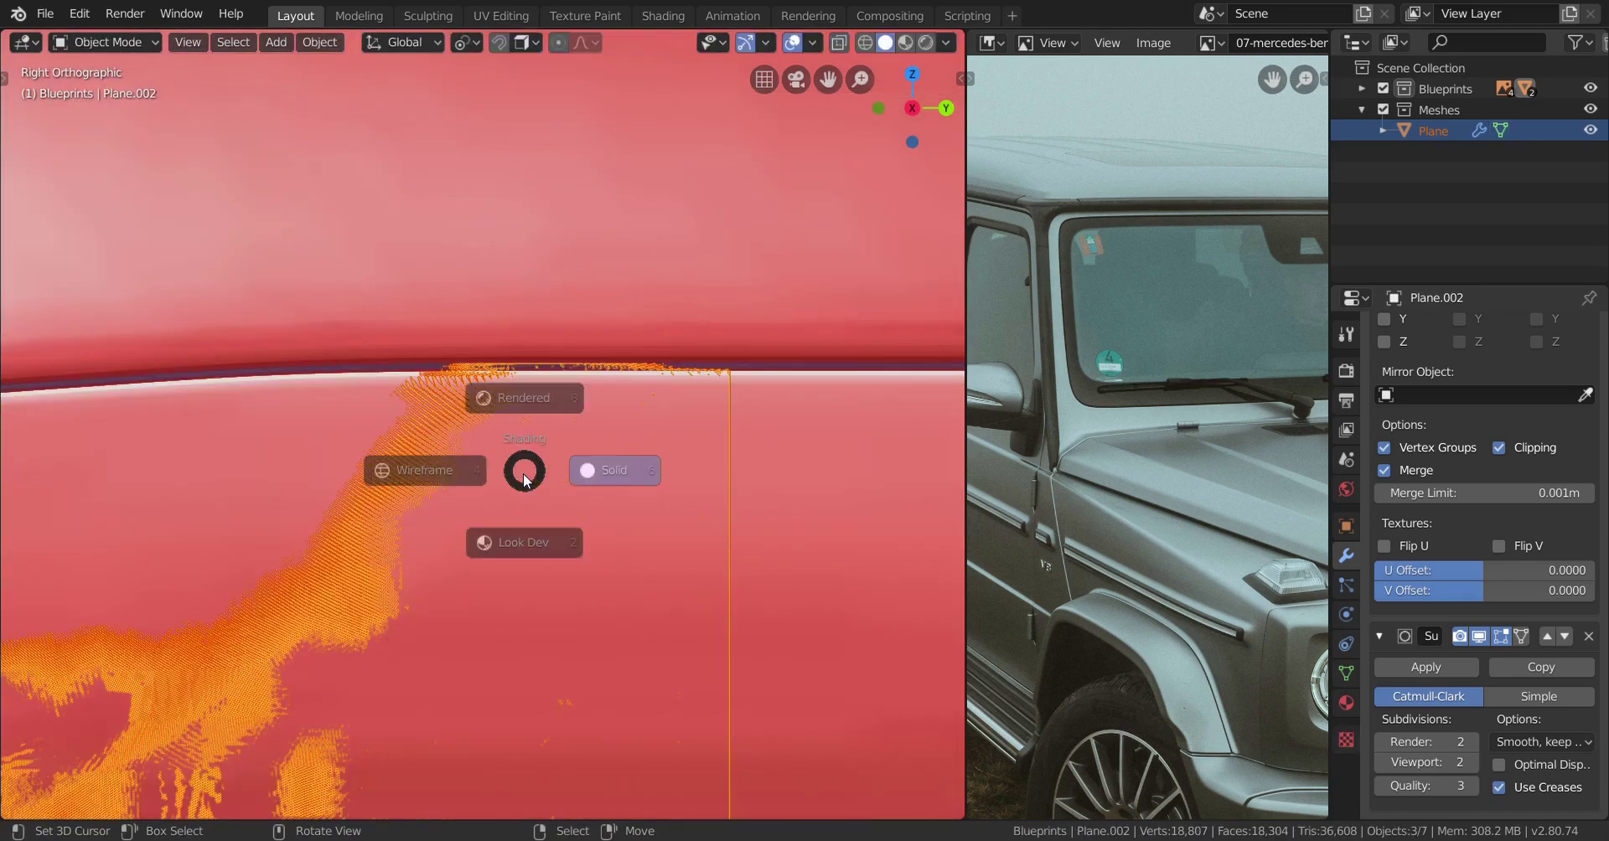
pyautogui.click(384, 481)
pyautogui.click(292, 466)
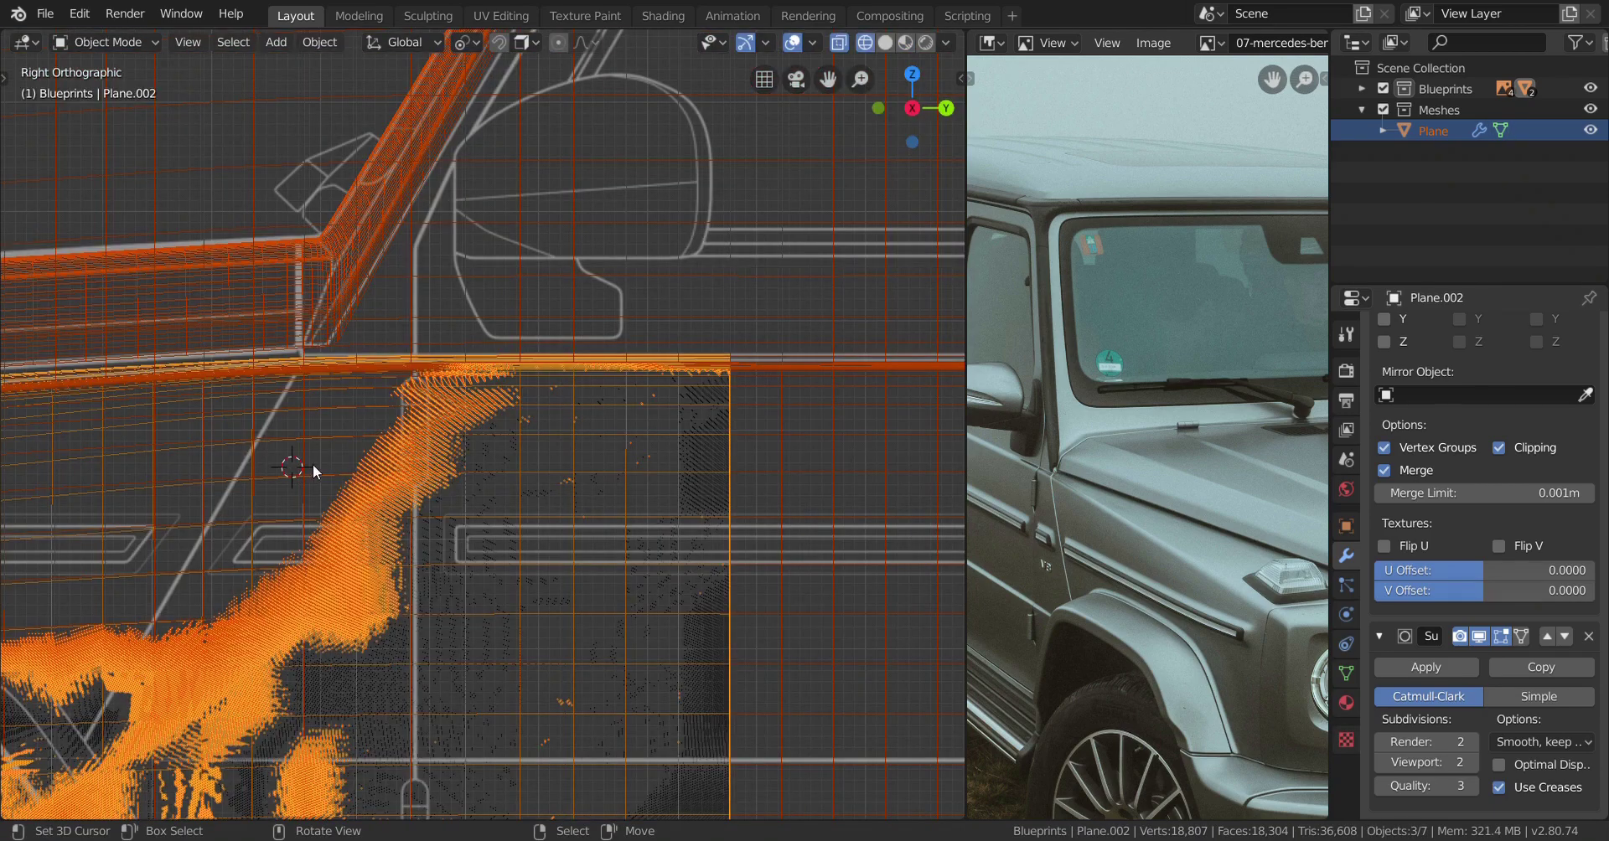
pyautogui.keyDown('shift'); pyautogui.moveTo(416, 409); pyautogui.dragTo(511, 465, button='middle'); pyautogui.keyUp('shift')
pyautogui.moveTo(619, 450); pyautogui.dragTo(540, 410, button='middle')
pyautogui.scroll(6, 540, 411)
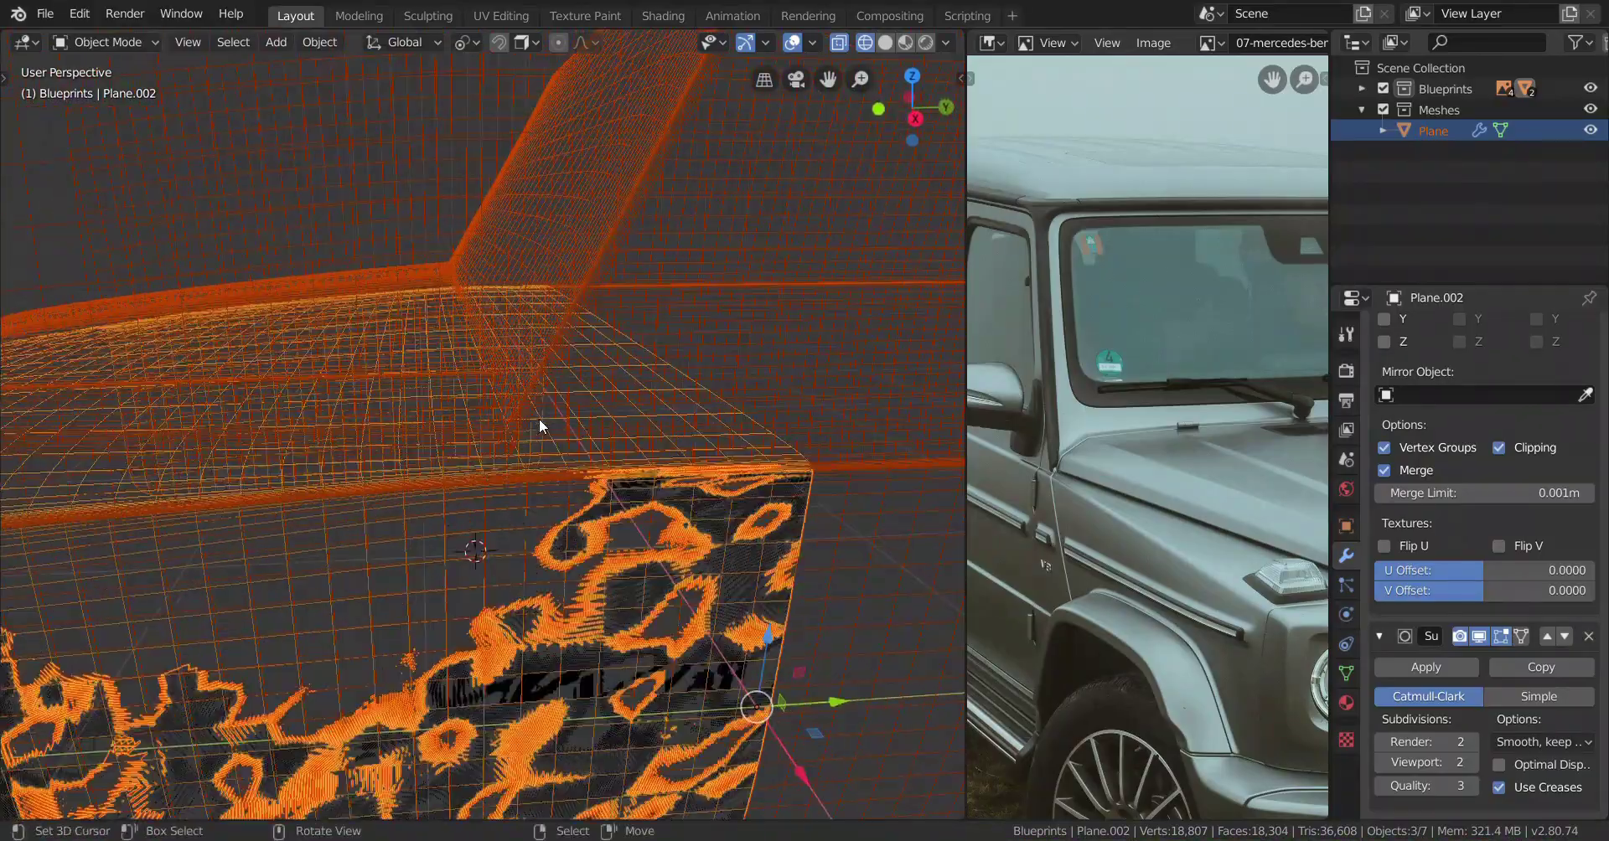
# Return to solid shading, select the body side mesh and open it in Edit Mode.
pyautogui.hotkey('shift', 'z')
pyautogui.moveTo(664, 484); pyautogui.dragTo(618, 422, button='middle')
pyautogui.scroll(-3, 640, 450)
pyautogui.rightClick(713, 344)
pyautogui.press('Tab')
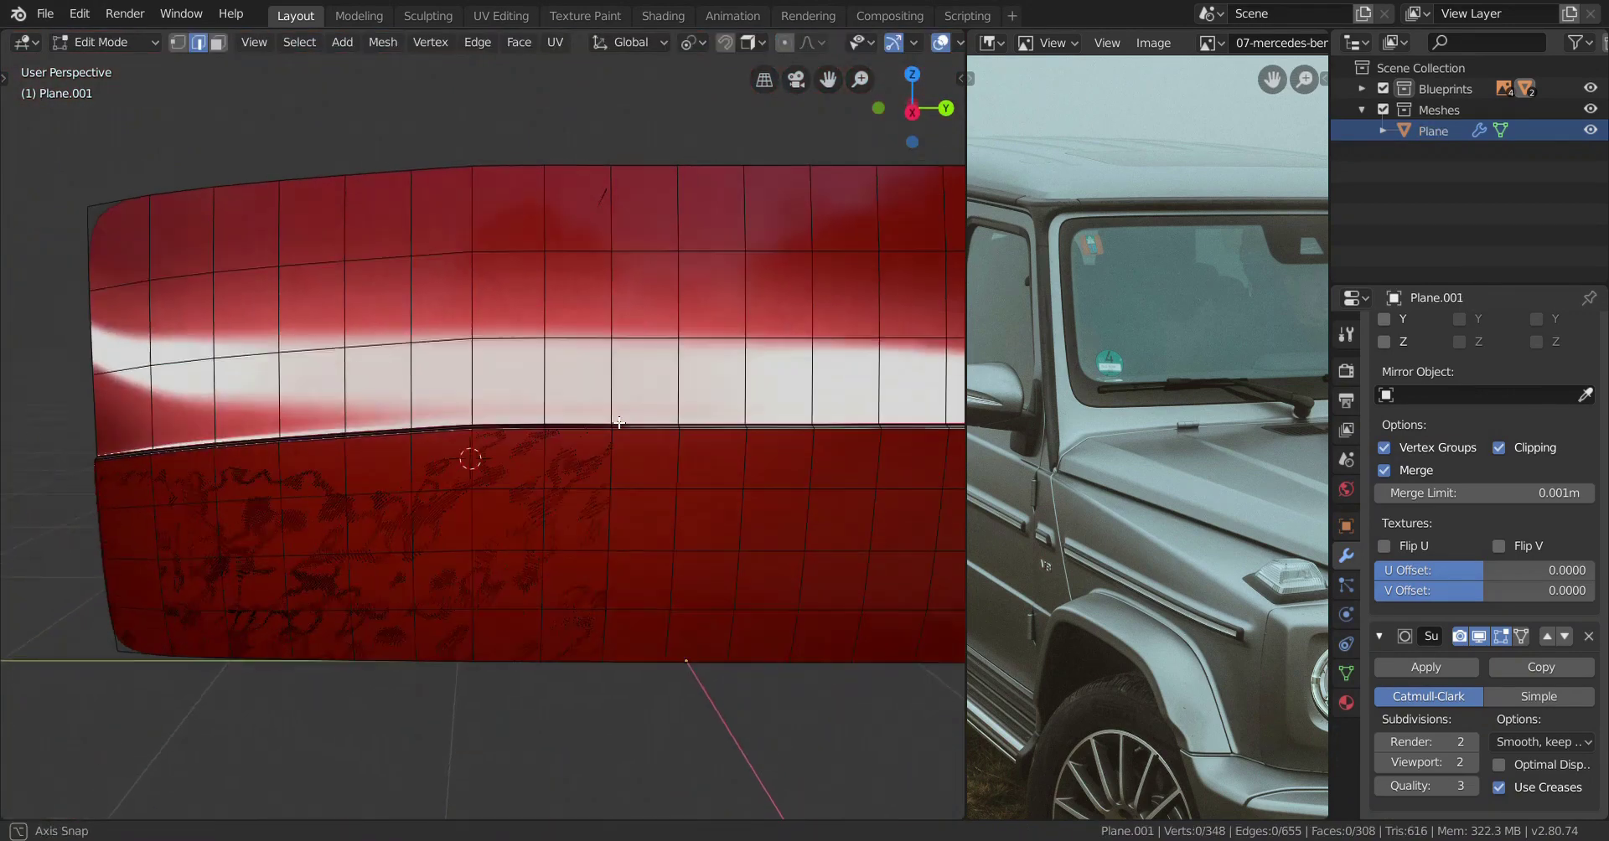
# Hide a vertical vertex loop across the body side mesh so that its front section is cut off from the rest.
pyautogui.scroll(2, 618, 422)
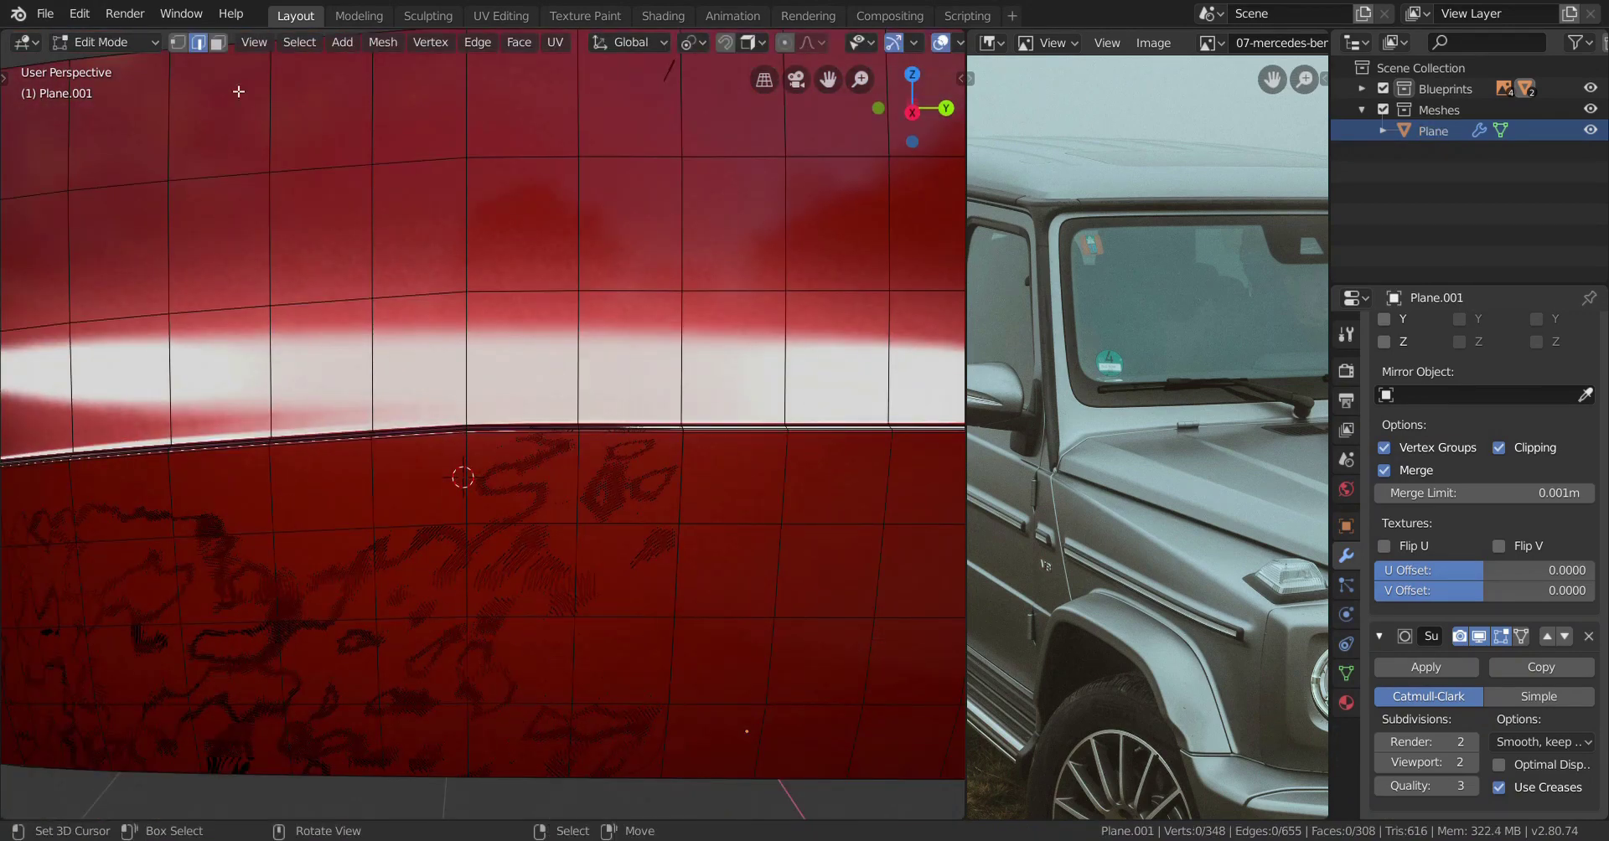
pyautogui.click(177, 43)
pyautogui.keyDown('alt'); pyautogui.click(687, 345); pyautogui.keyUp('alt')
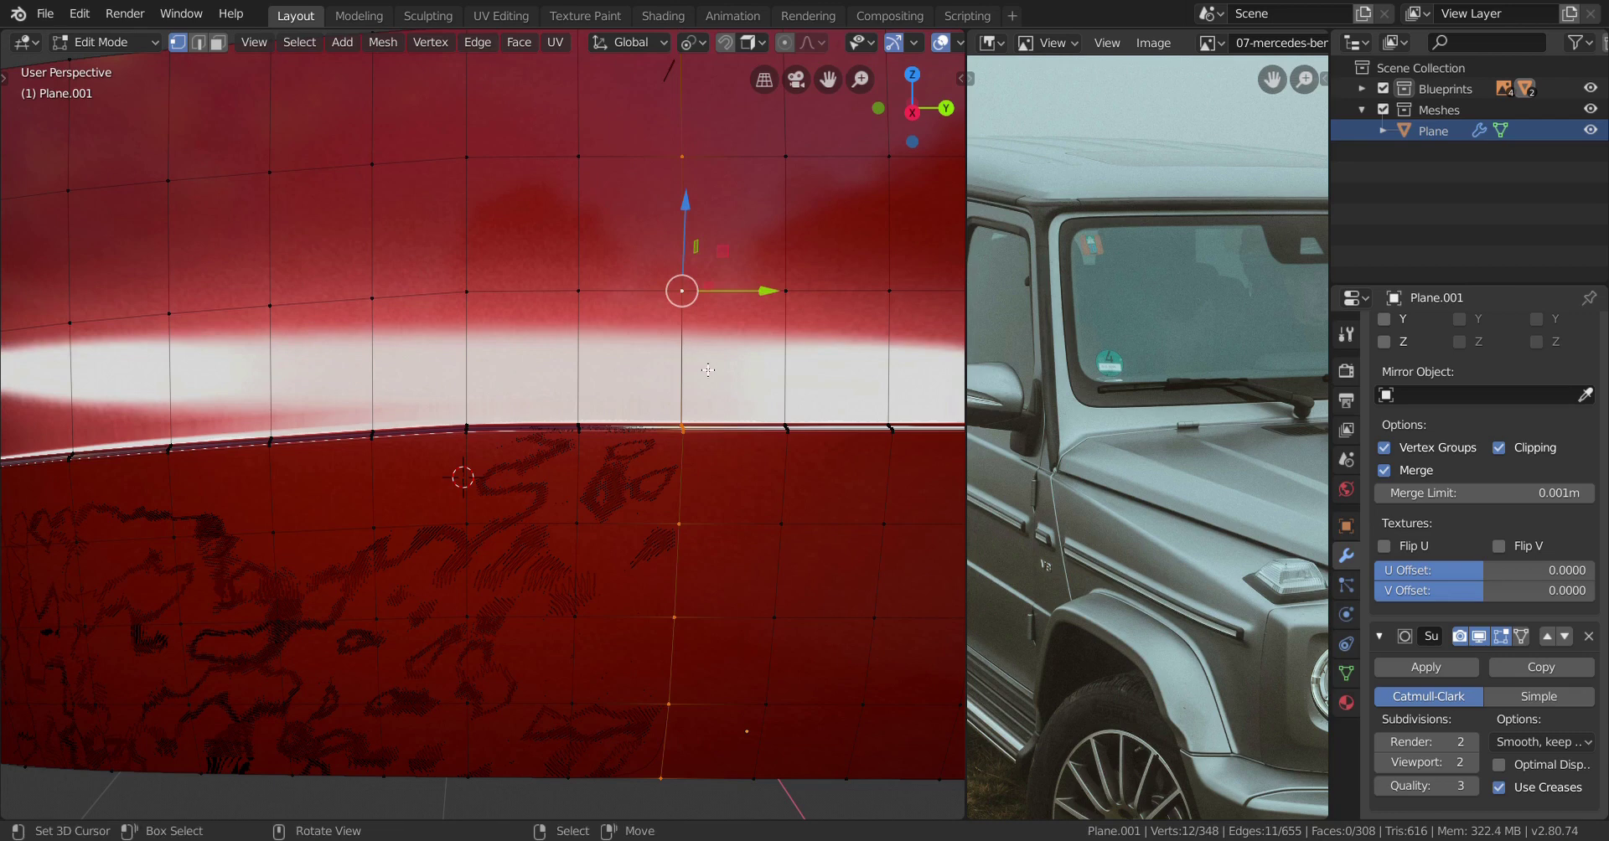
pyautogui.keyDown('alt'); pyautogui.click(570, 352); pyautogui.keyUp('alt')
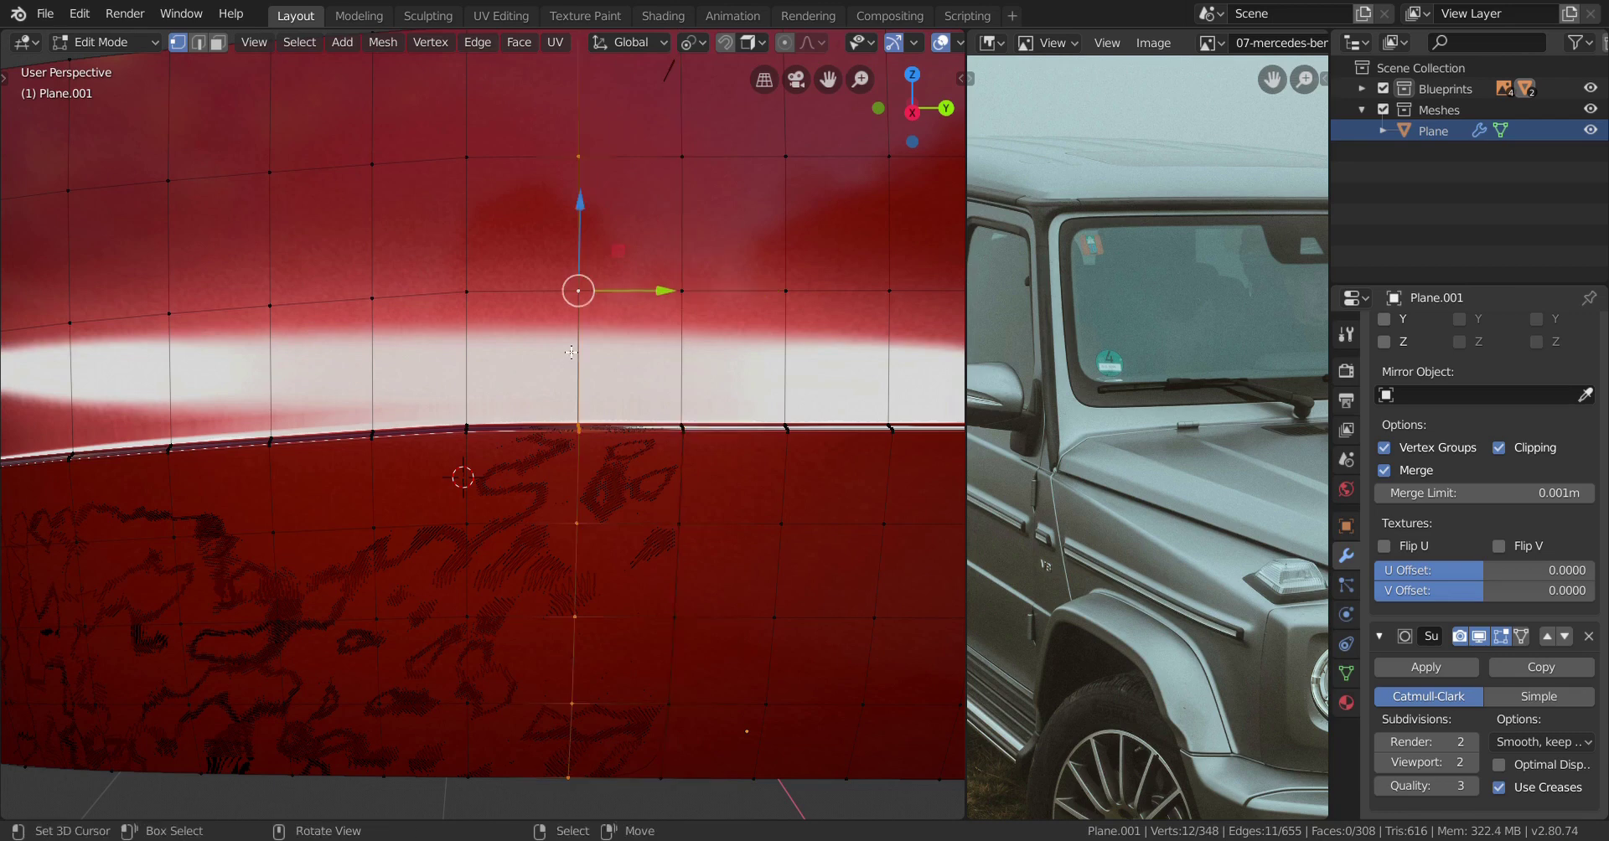
pyautogui.press('h')
pyautogui.moveTo(574, 365)
pyautogui.mouseDown(button='middle')
pyautogui.moveTo(585, 406)
pyautogui.moveTo(579, 390)
pyautogui.mouseUp(button='middle')
pyautogui.hotkey('ctrl', 'z')
pyautogui.press('x')
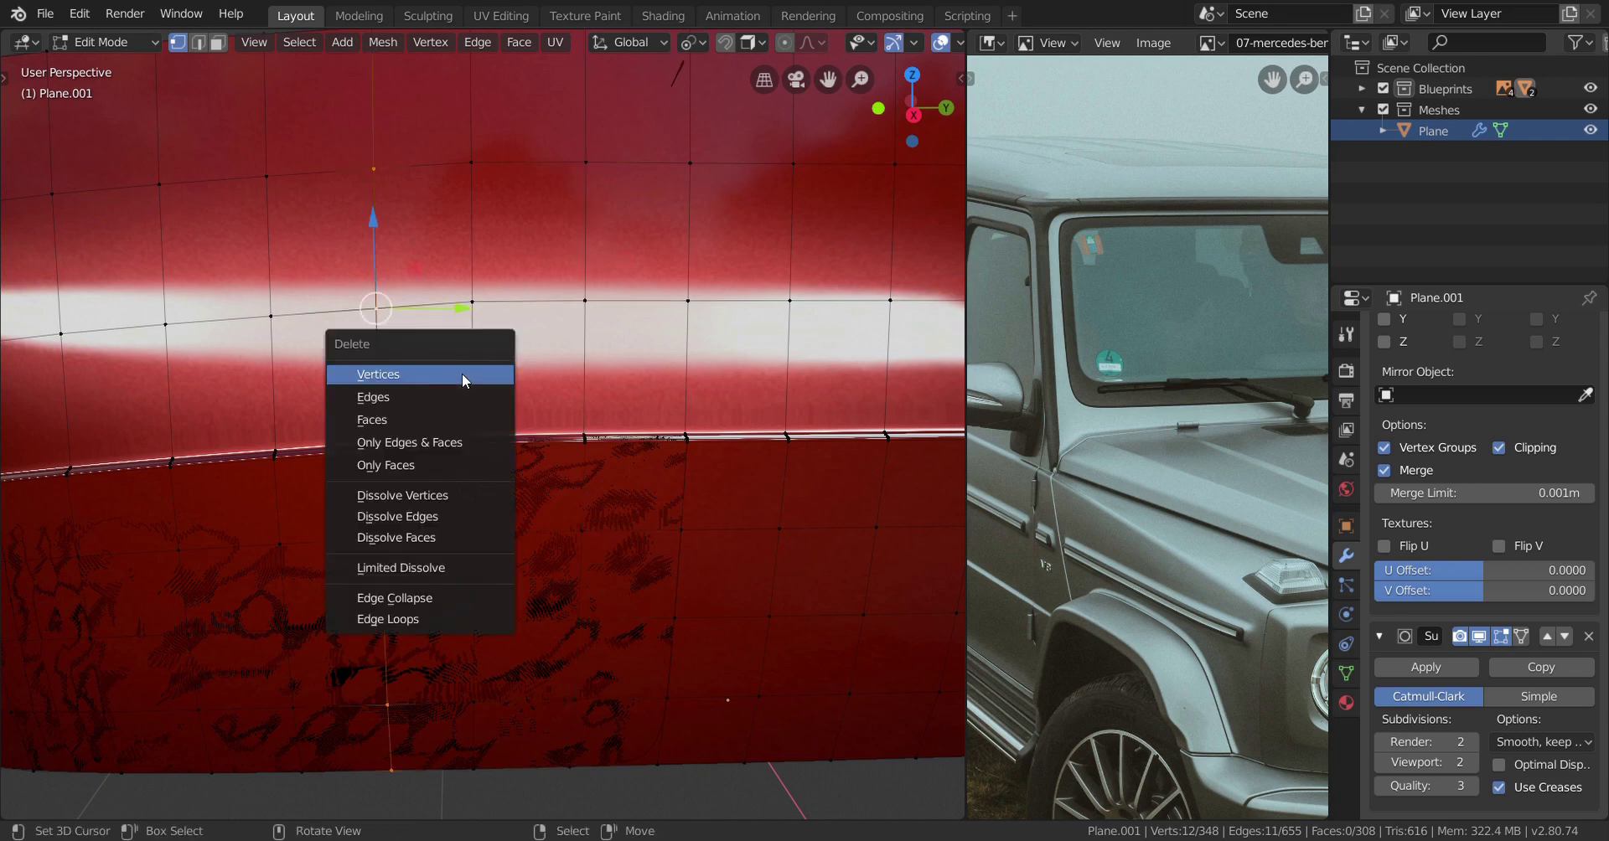
pyautogui.press('h')
pyautogui.moveTo(496, 416); pyautogui.dragTo(477, 422, button='middle')
# Select the linked front section of the body side, hide it, and return to Object Mode.
pyautogui.press('l')
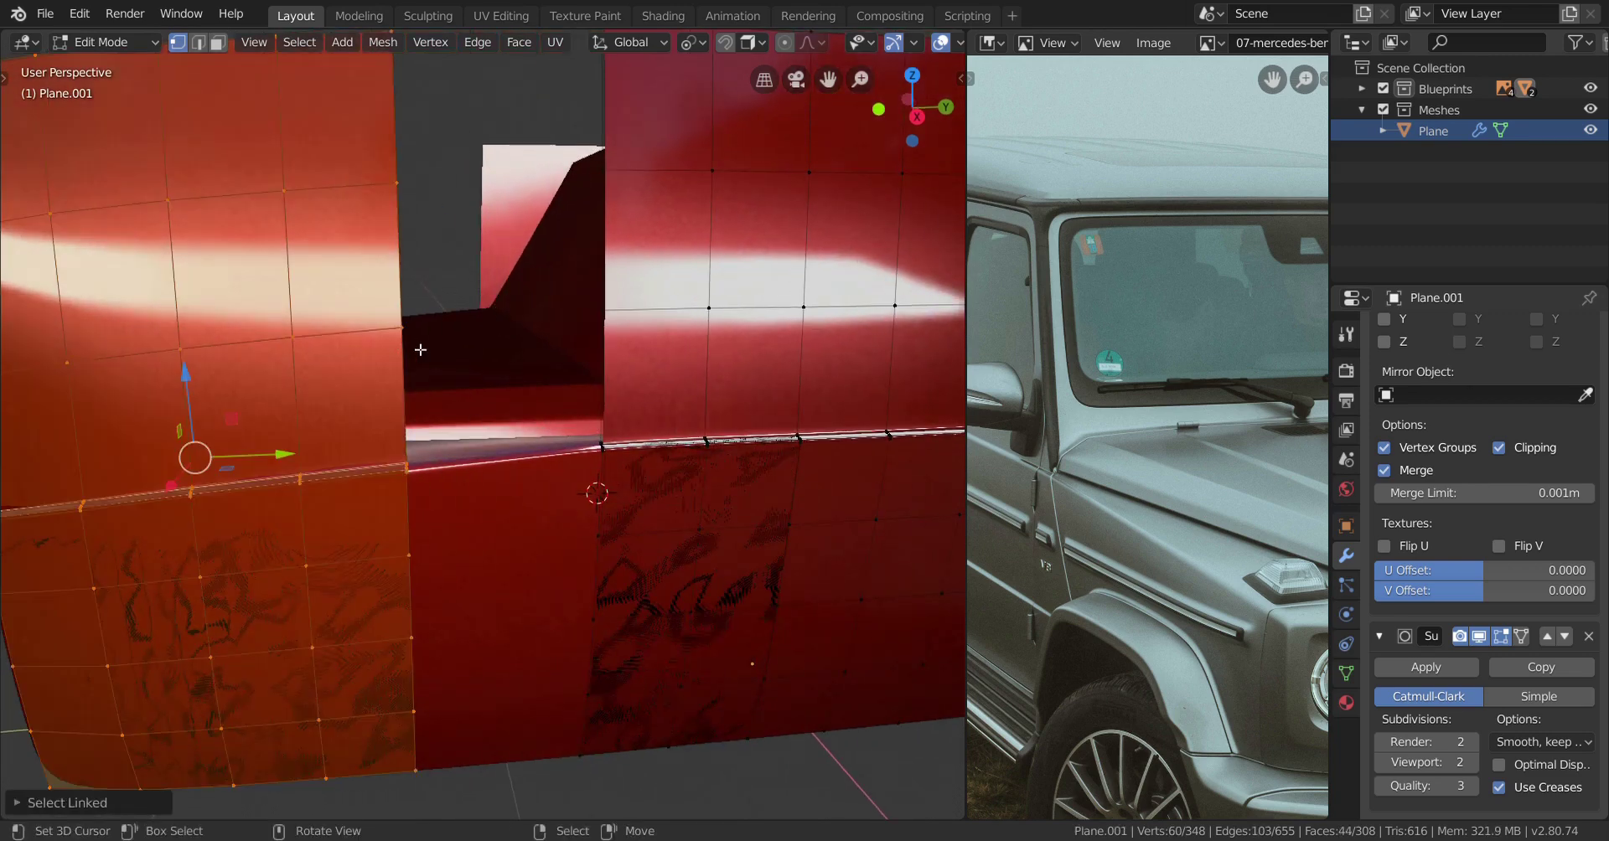
pyautogui.press('h')
pyautogui.moveTo(420, 349); pyautogui.dragTo(559, 385, button='middle')
pyautogui.press('Tab')
pyautogui.scroll(2, 469, 423)
pyautogui.press('Tab')
pyautogui.press('Tab')
pyautogui.scroll(-2, 518, 424)
# Try to move the body side object away from the hood and fender part, and view both from several angles.
pyautogui.moveTo(559, 342); pyautogui.dragTo(721, 455, button='right')
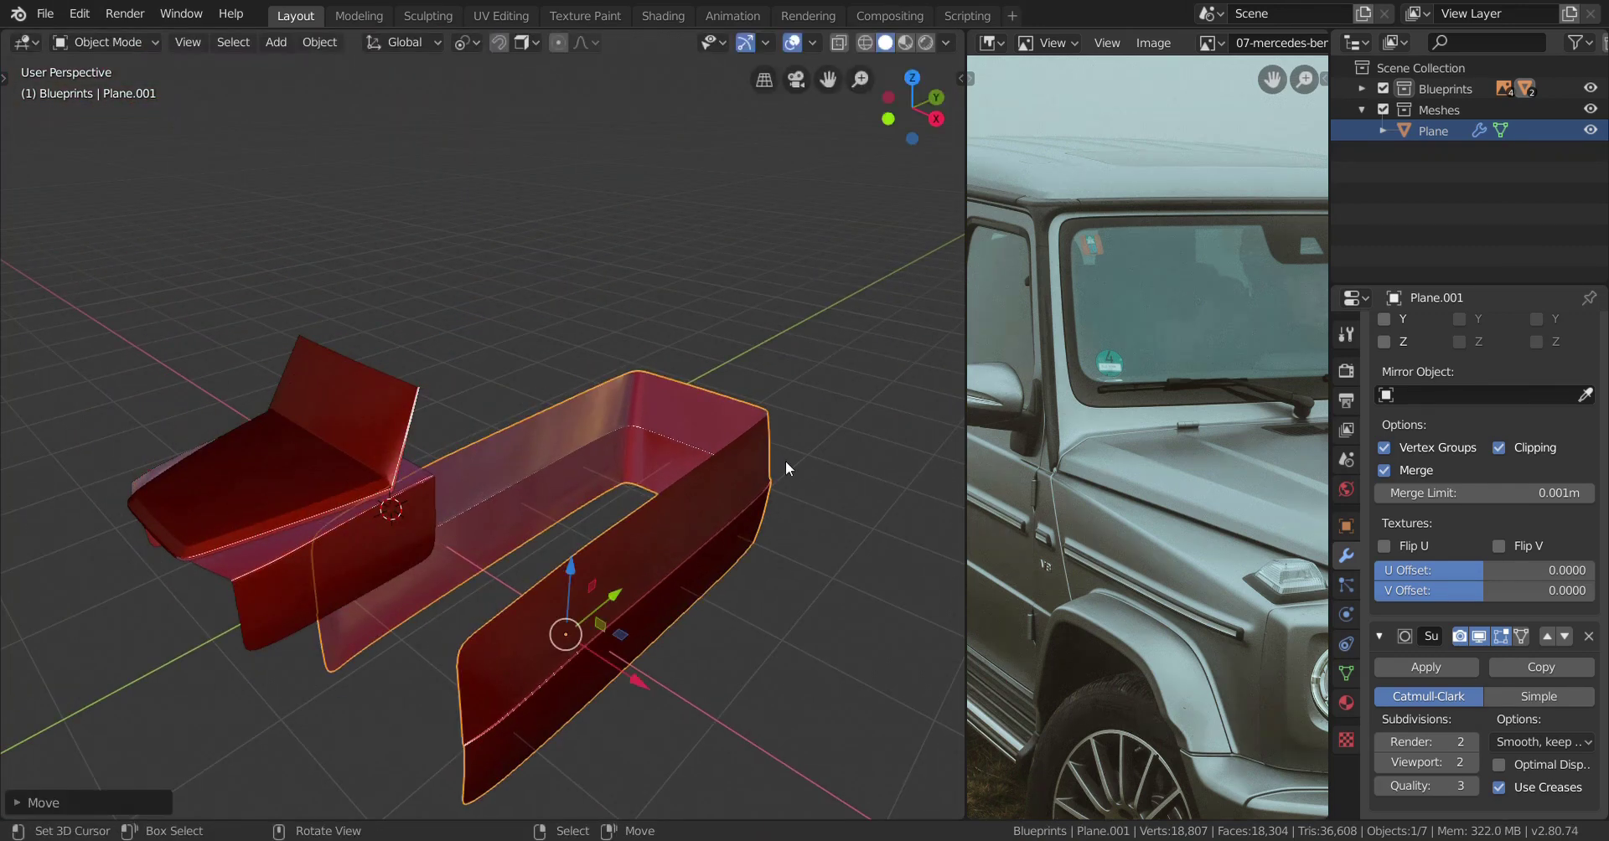
pyautogui.moveTo(700, 466); pyautogui.dragTo(434, 486, button='middle')
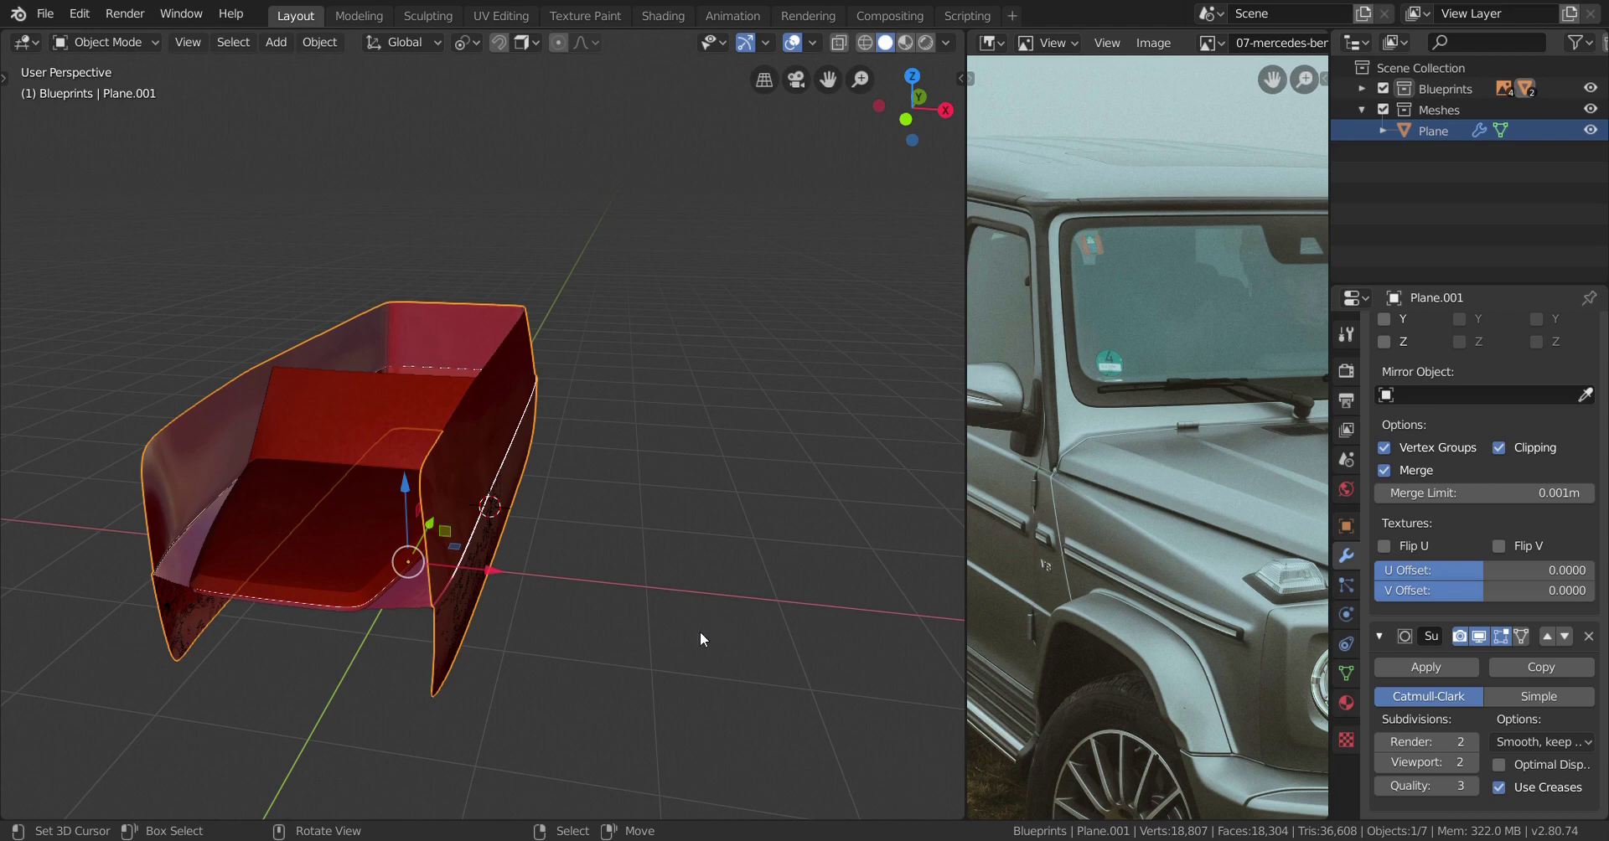
pyautogui.moveTo(701, 632); pyautogui.dragTo(509, 541, button='middle')
pyautogui.scroll(5, 496, 548)
pyautogui.scroll(-4, 497, 549)
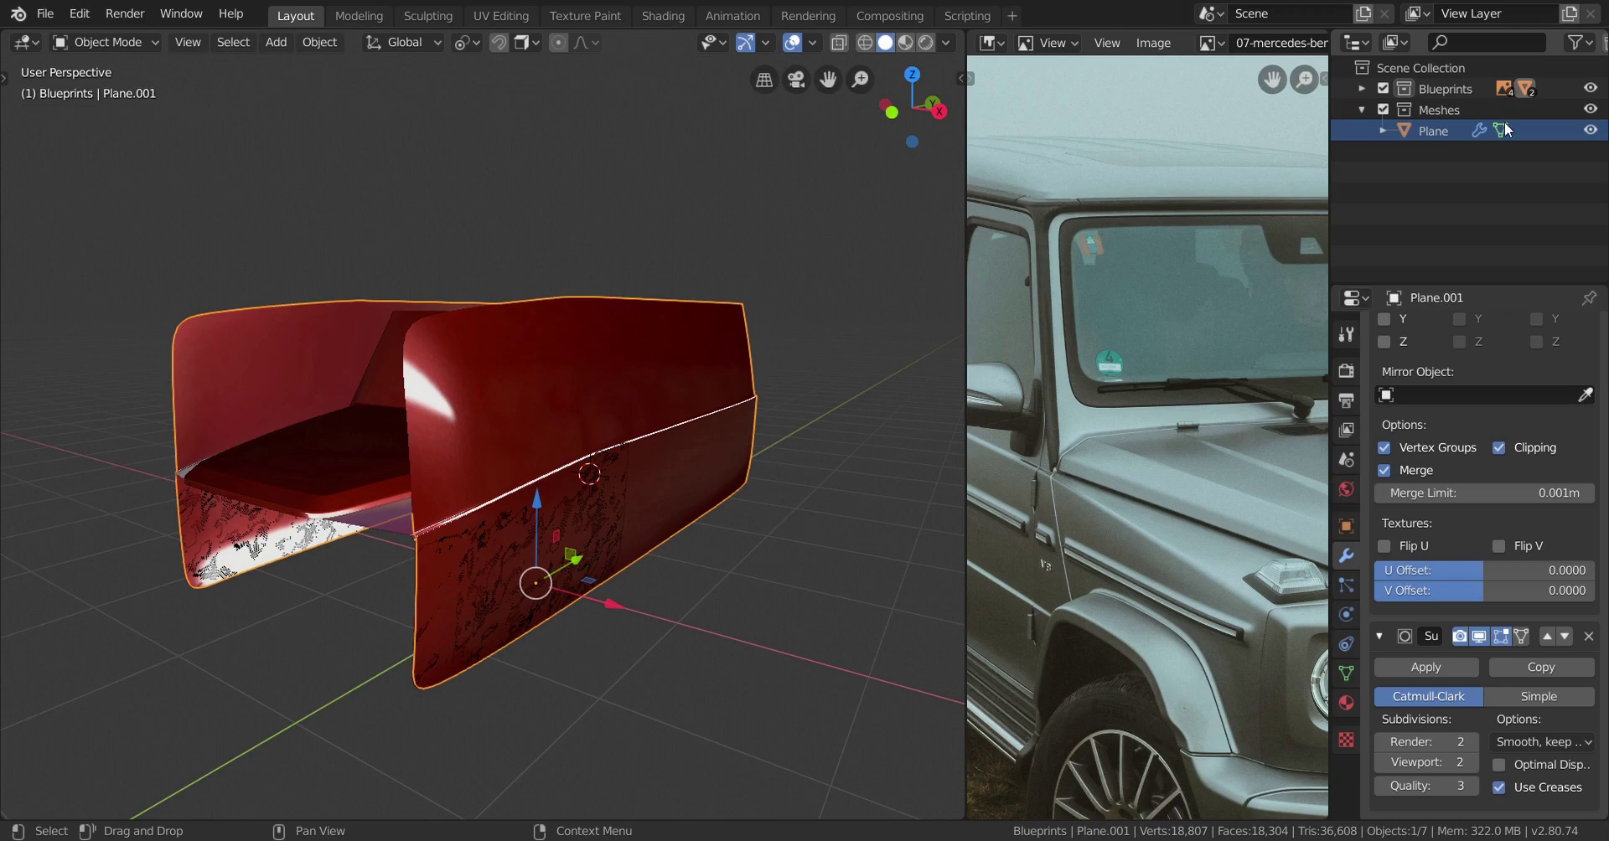